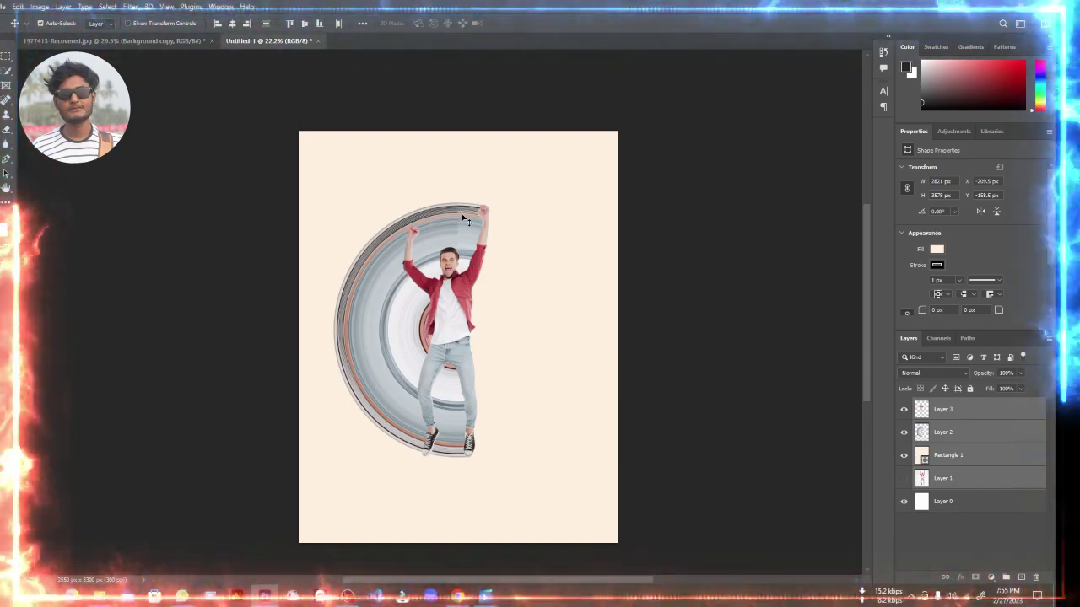
Delete Layer 3, Layer 2, Rectangle 1 and Layer 1, leaving only the blank Layer 0
drag(973, 422, 1037, 580)
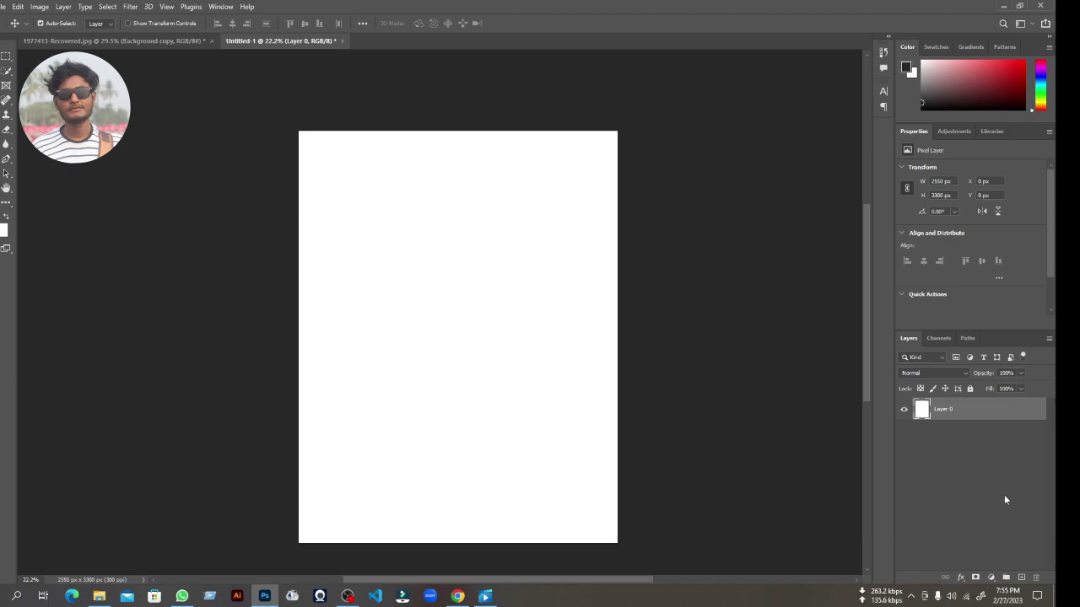
Paste the jumping-man photo onto Layer 1 and scale it to 2202 × 3304 px
key(ctrl+v)
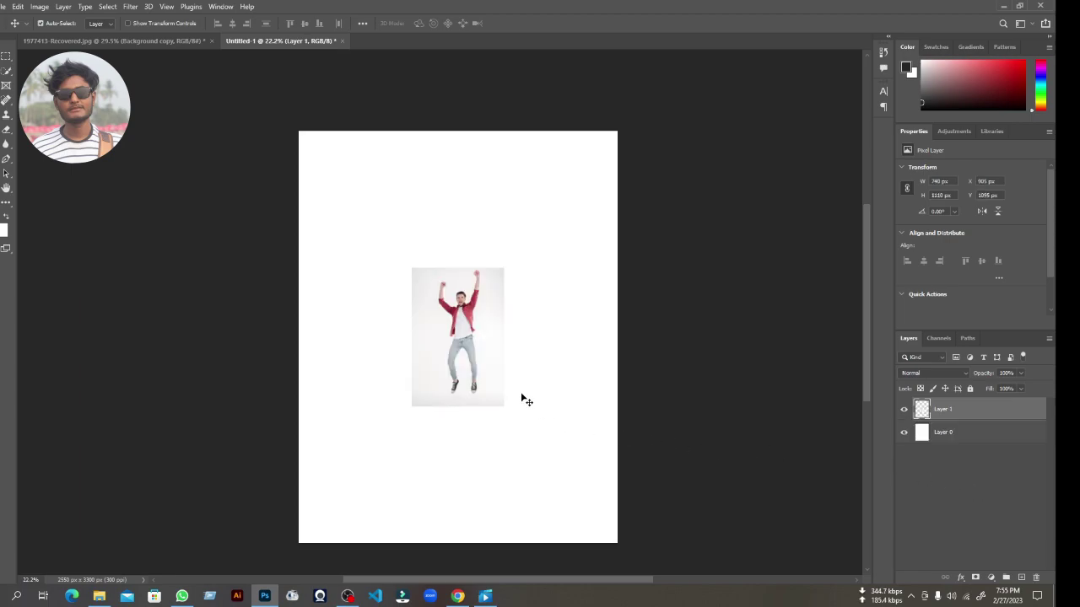
key(ctrl+t)
drag(505, 406, 607, 540)
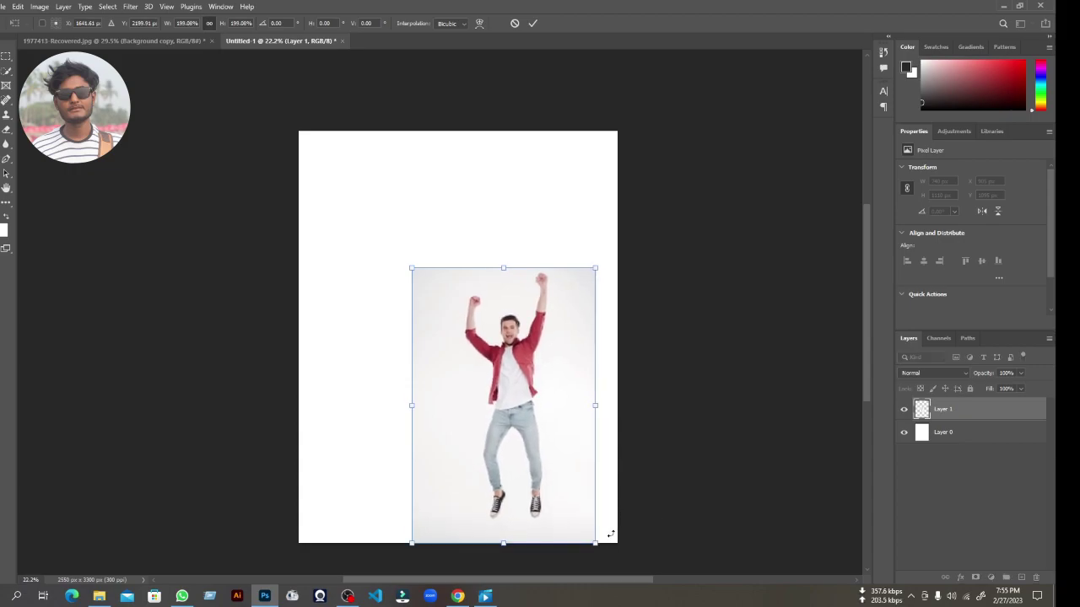
drag(413, 270, 328, 127)
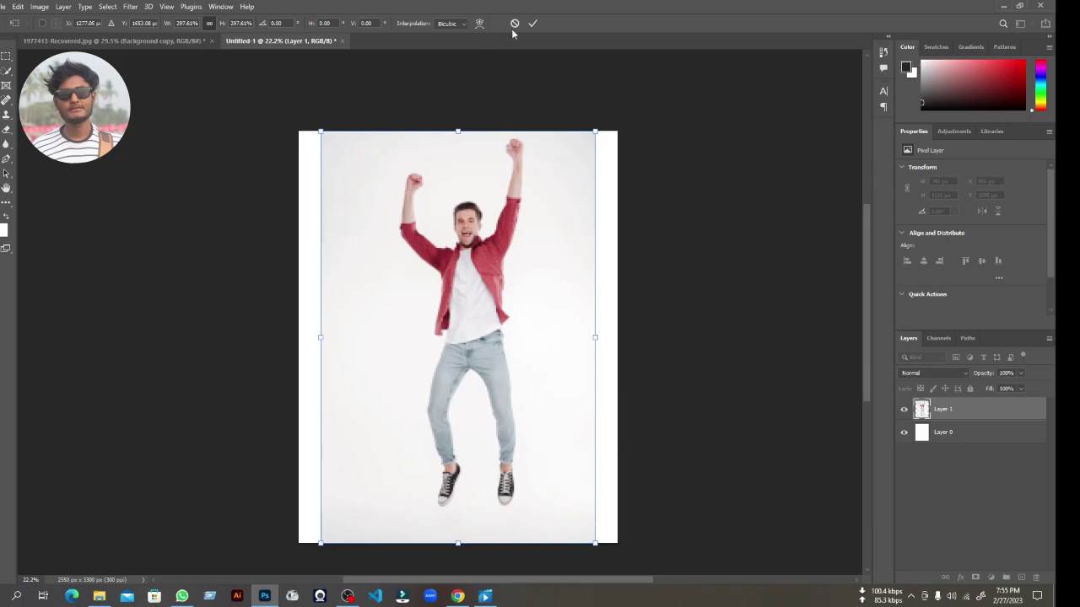
click(533, 22)
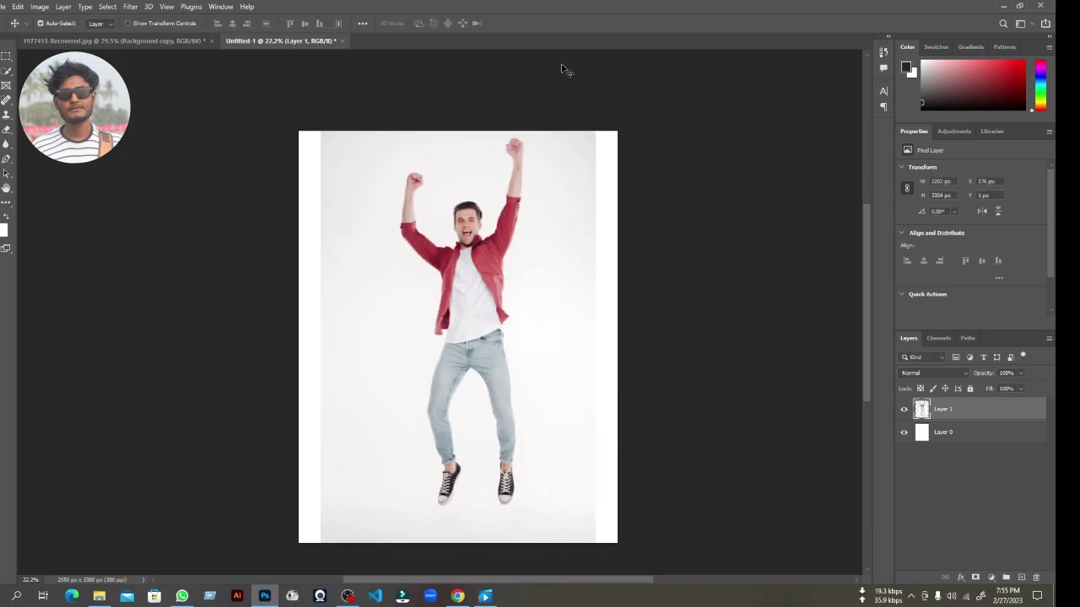
scroll(582, 304, down, 1)
scroll(555, 298, up, 2)
scroll(512, 268, down, 1)
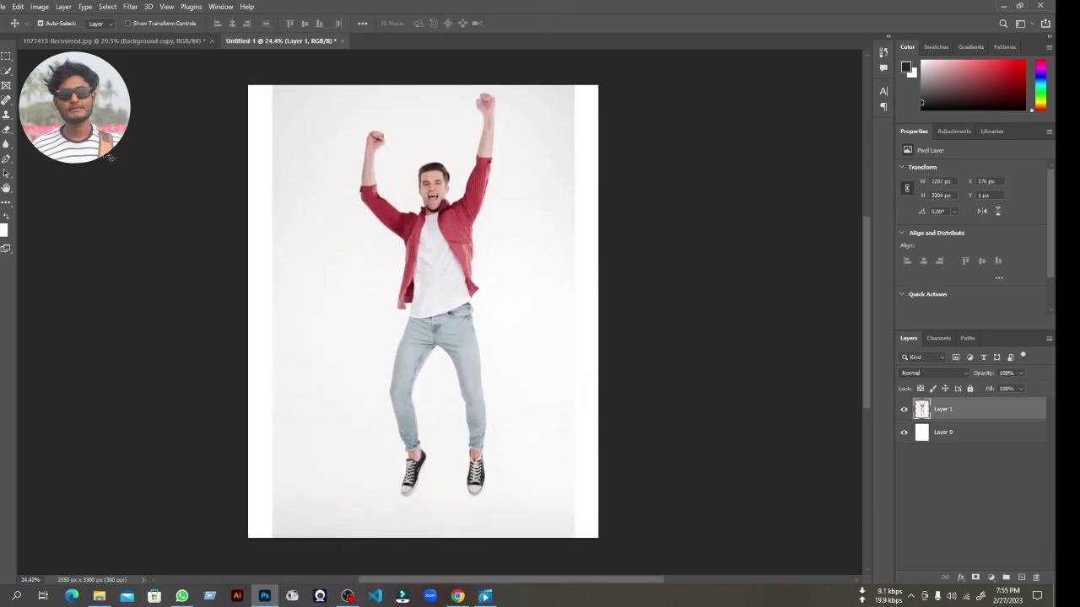
Content-Aware fill the white strip on the right side of the photo
click(6, 55)
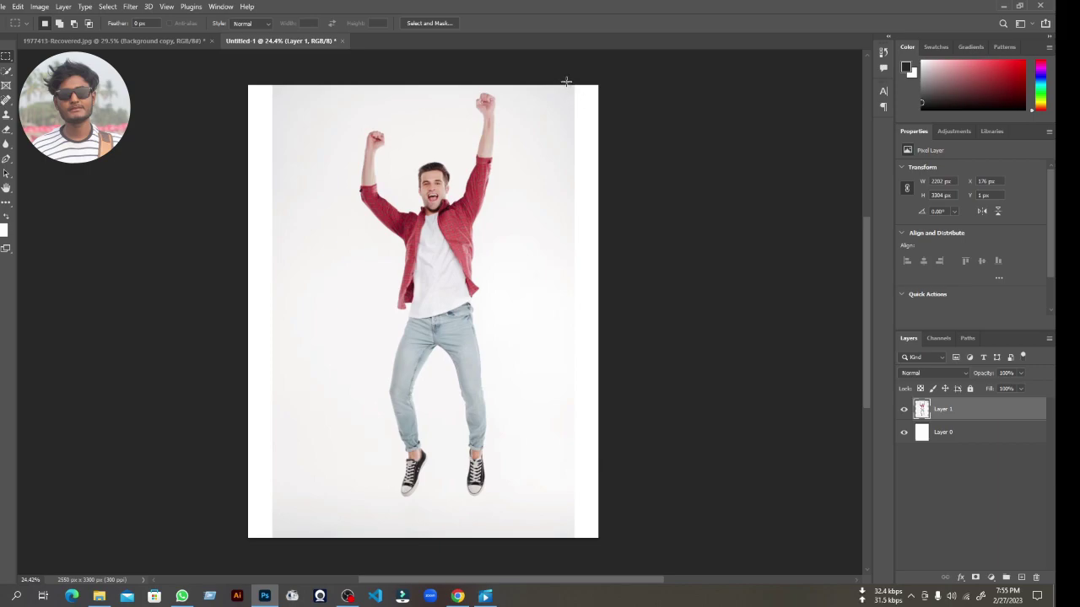
drag(566, 82, 646, 545)
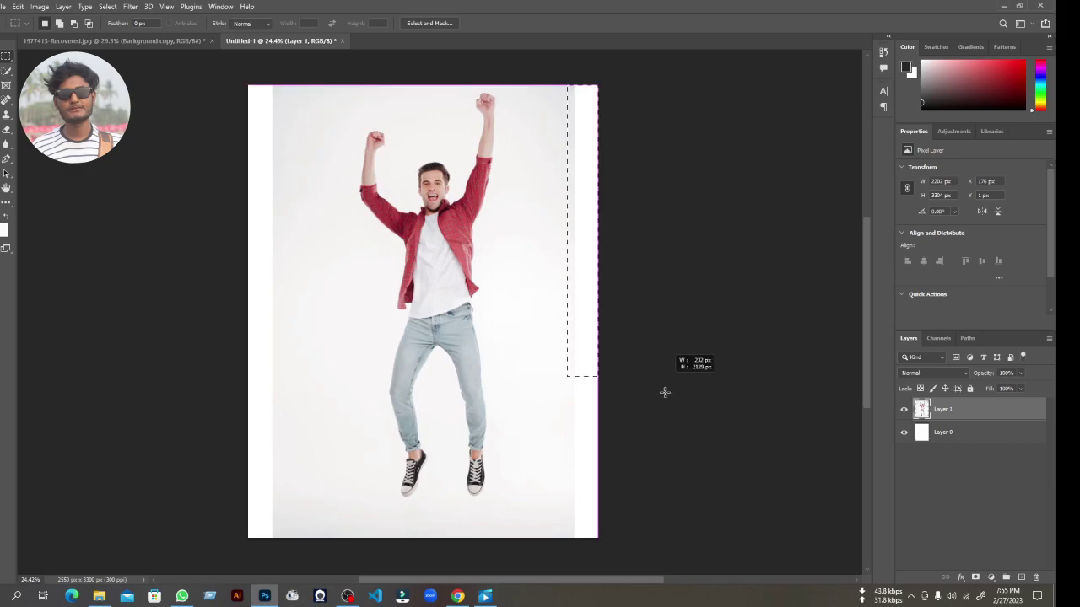
right_click(584, 296)
click(629, 425)
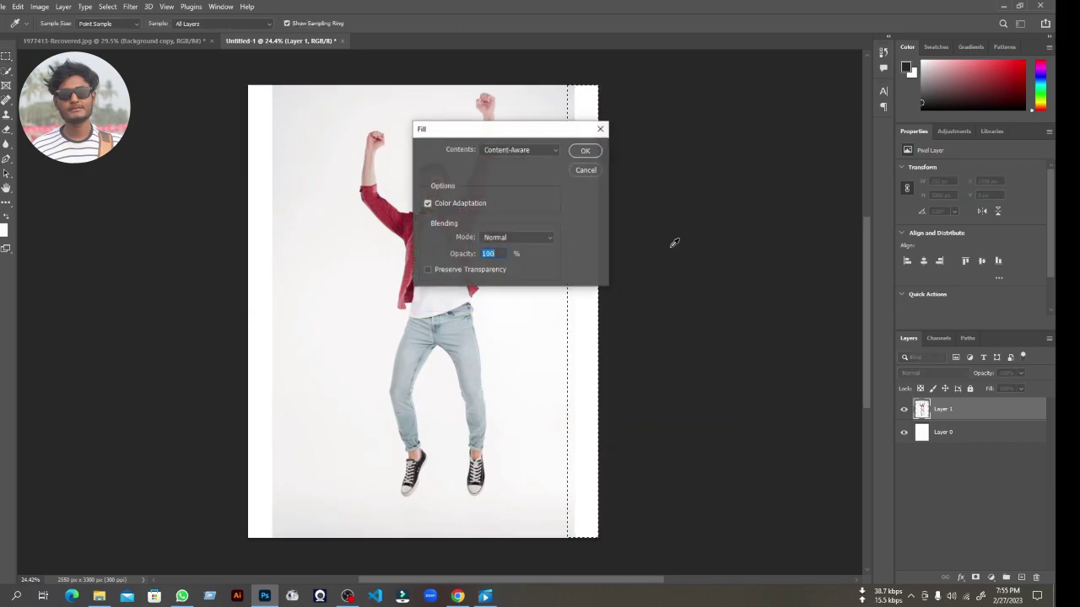
click(583, 151)
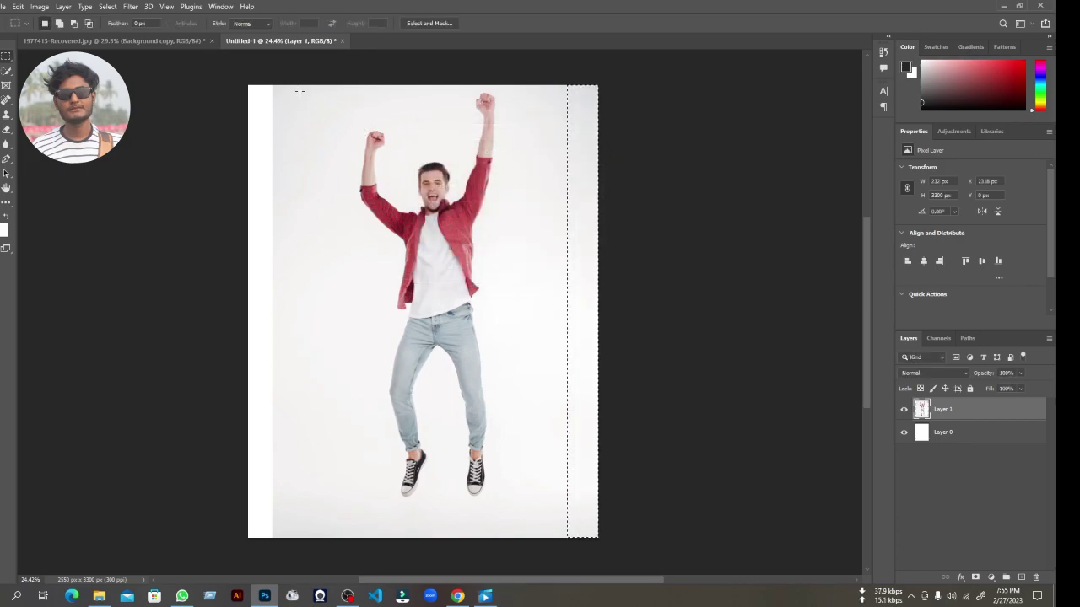
Content-Aware fill the left white strip and deselect, covering the full 2550 px width
drag(281, 81, 239, 565)
right_click(267, 160)
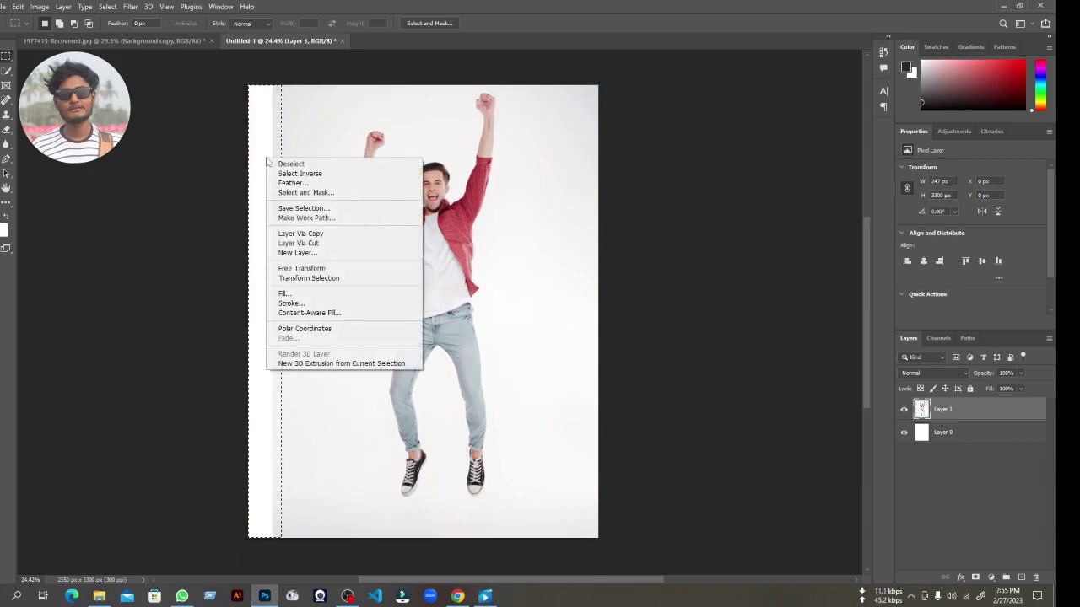
click(284, 293)
click(587, 151)
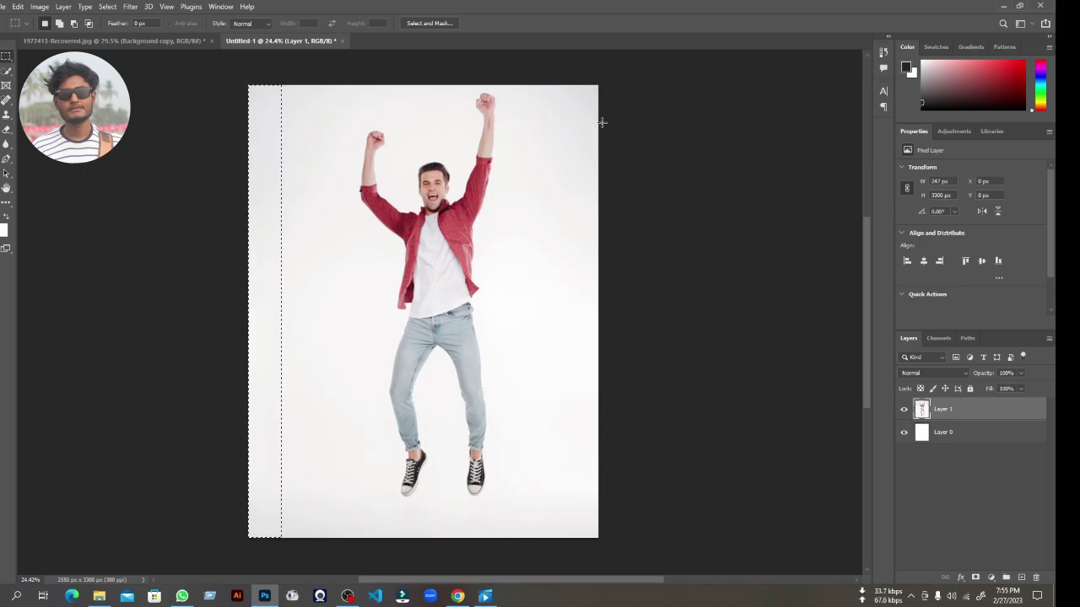
key(ctrl+d)
scroll(439, 261, up, 3)
scroll(410, 276, down, 3)
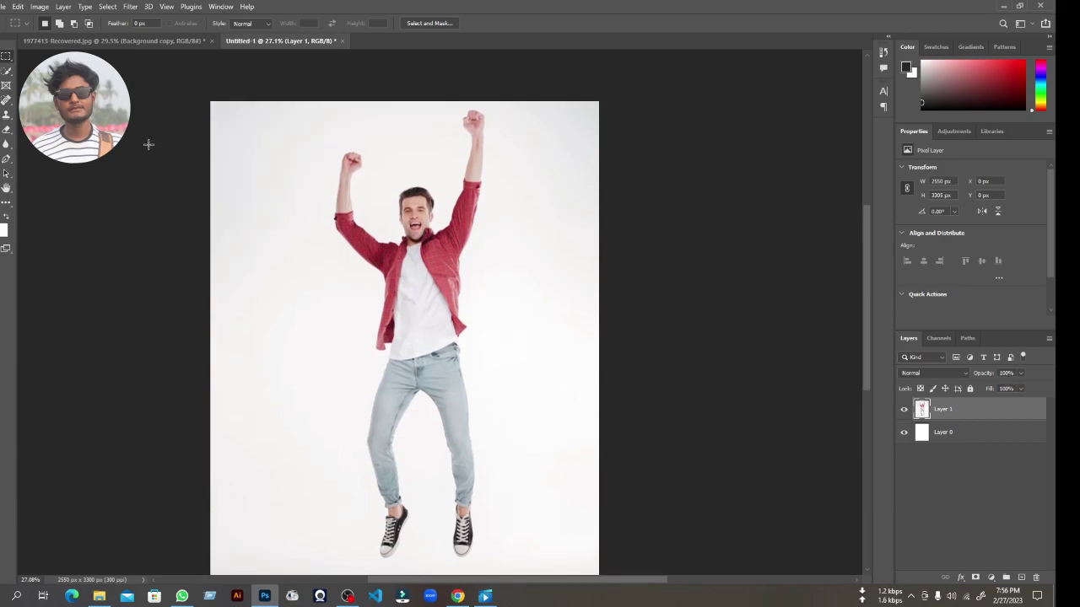
Select the jumping man with Select Subject and copy him to a new Layer 2
click(5, 73)
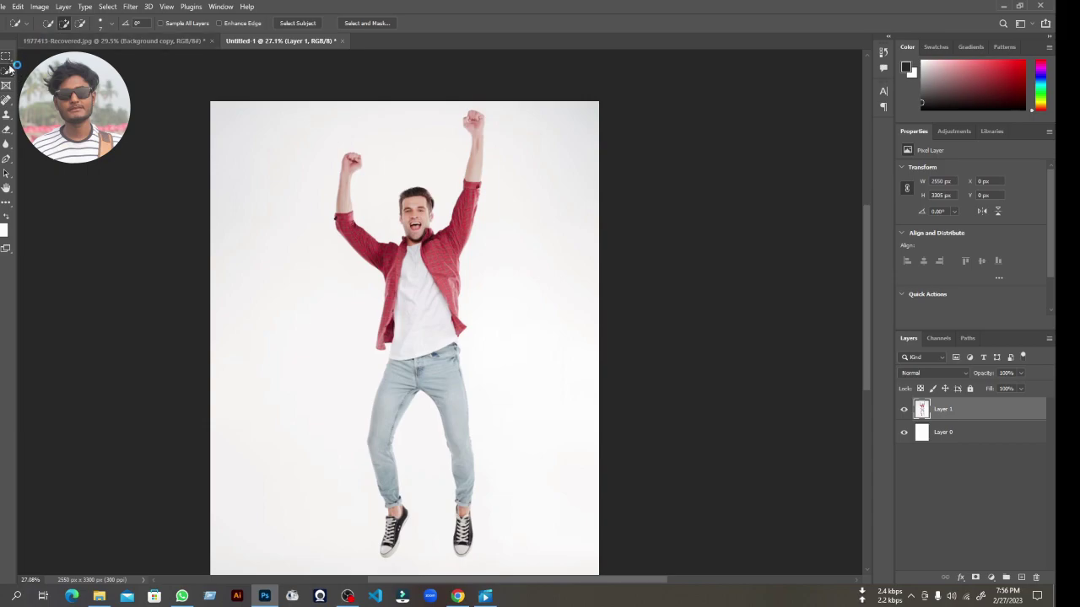
click(294, 25)
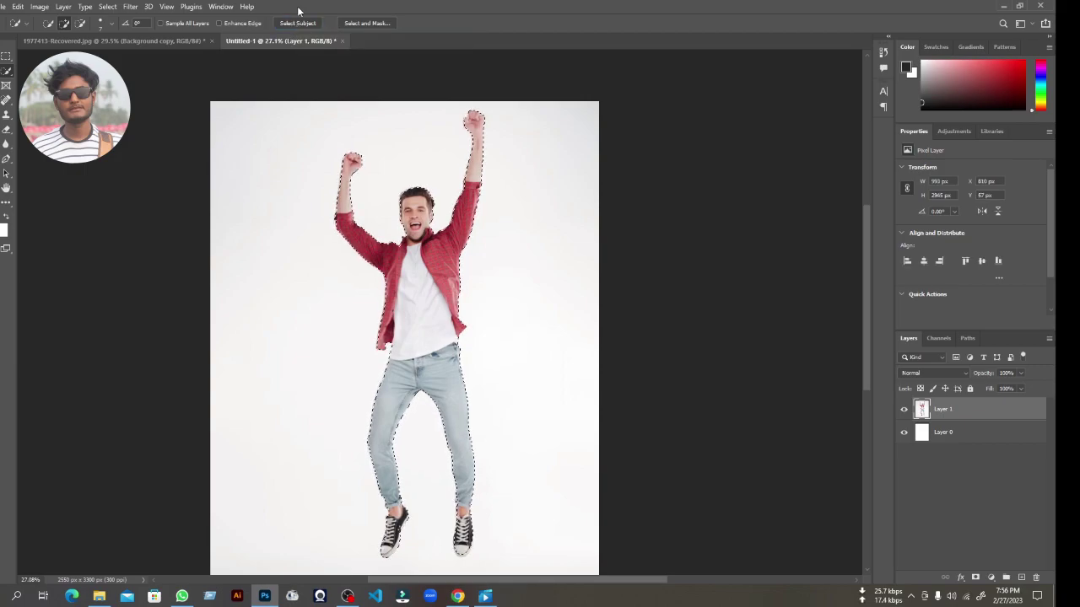
key(ctrl+j)
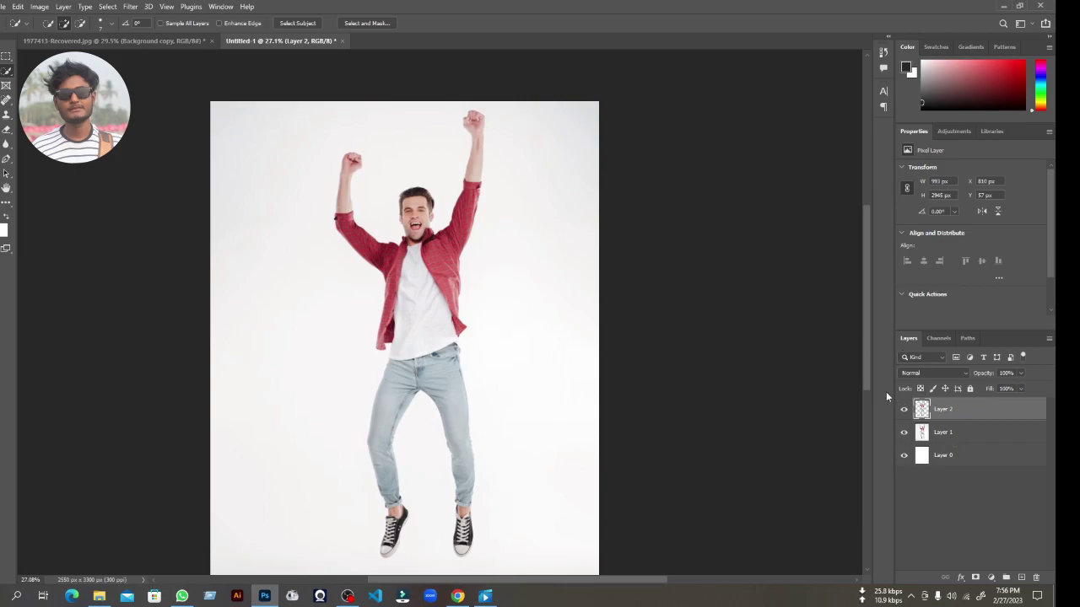
scroll(474, 133, up, 3)
scroll(481, 143, up, 2)
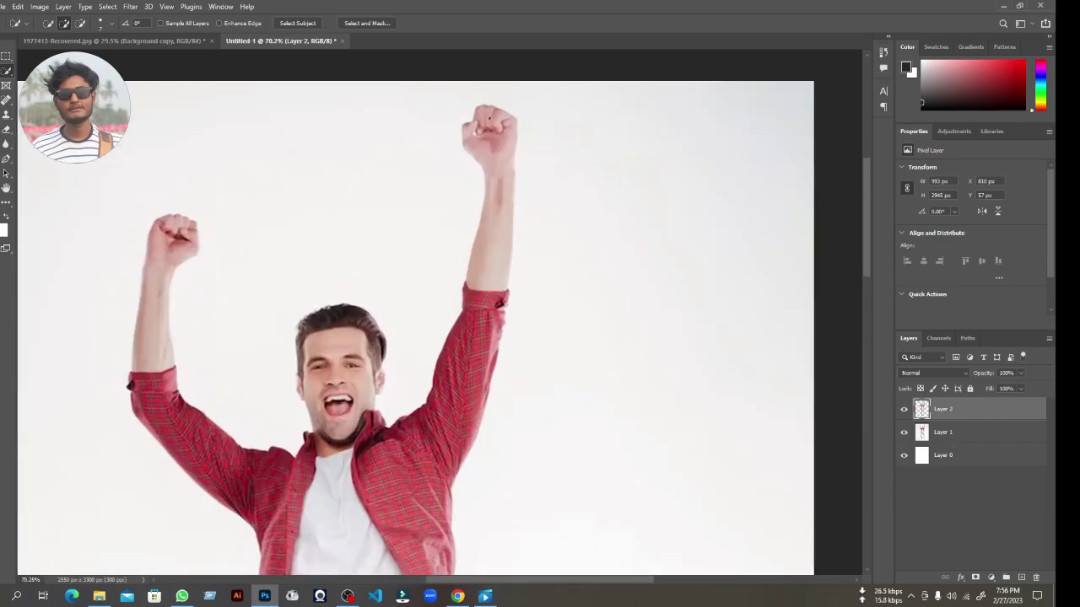
Marquee a thin strip down the raised arm, fist to sleeve, and copy it to Layer 3
key(m)
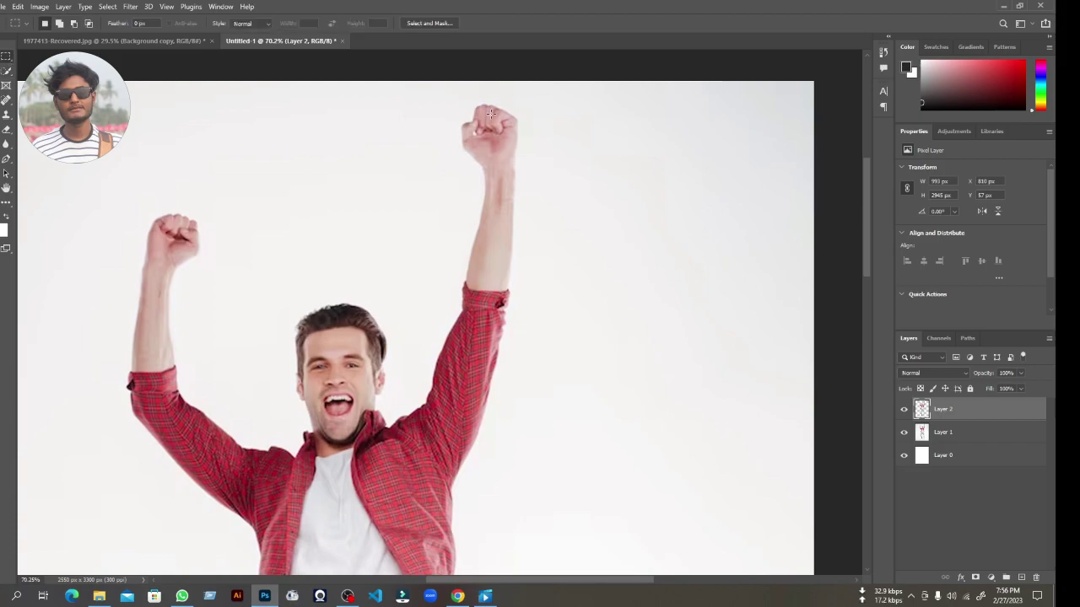
drag(484, 104, 495, 209)
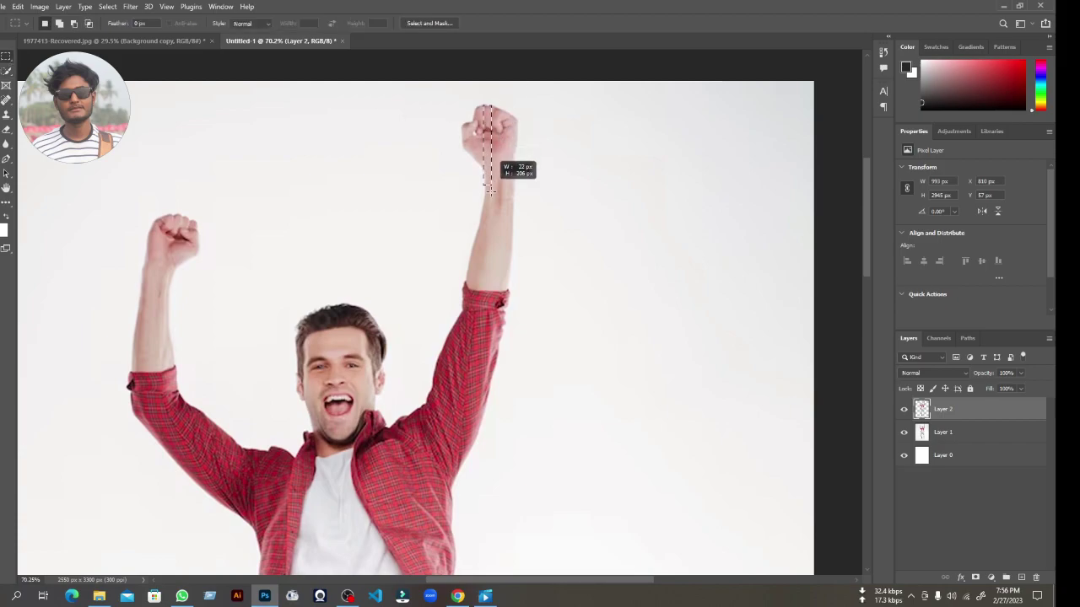
key(ctrl+d)
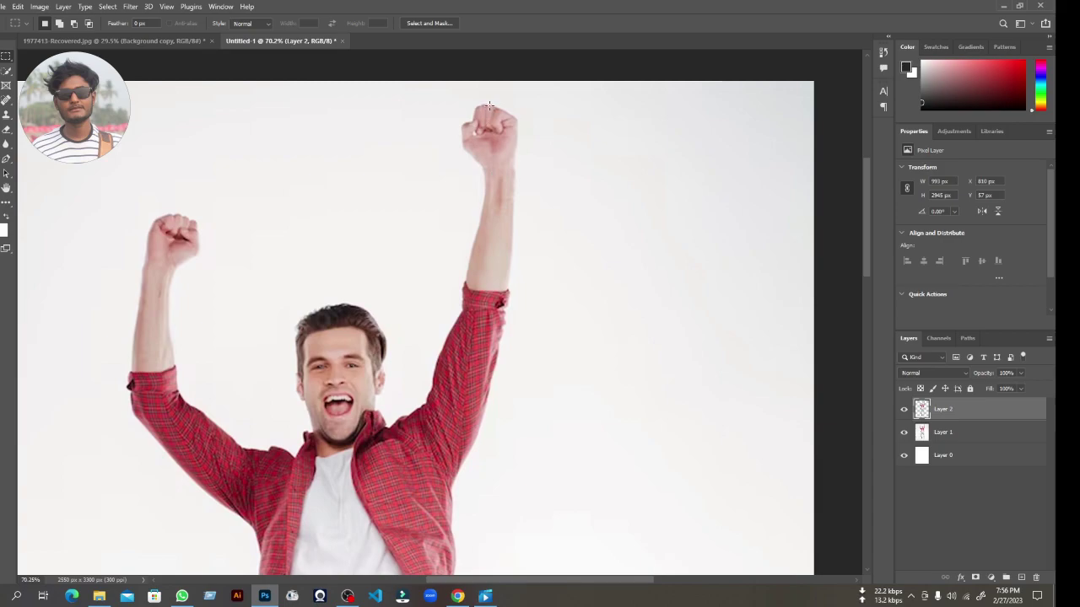
drag(489, 106, 495, 293)
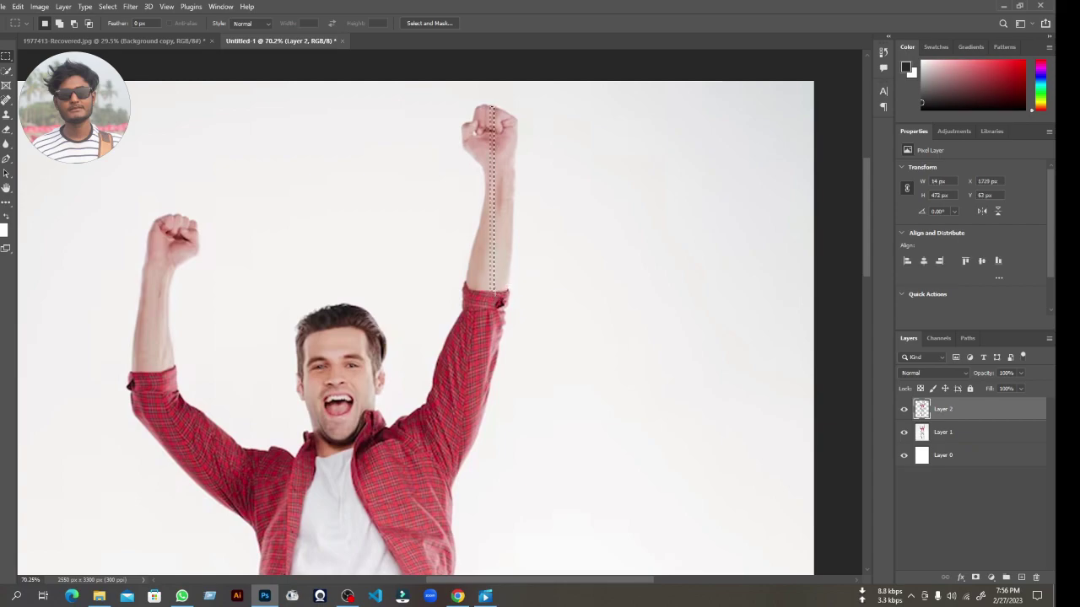
key(ctrl+j)
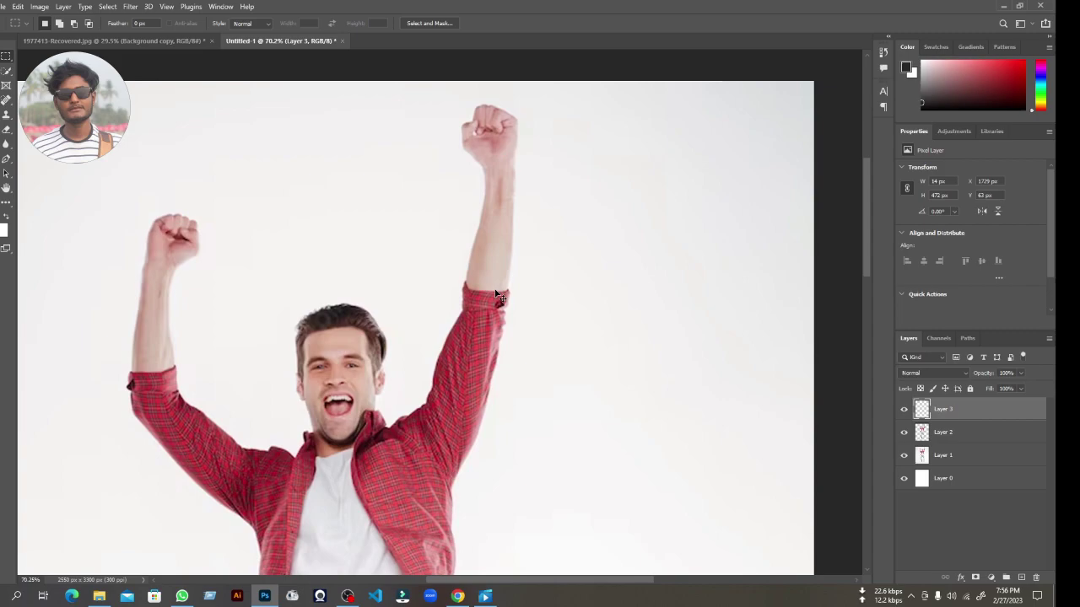
Stretch the Layer 3 strip across the page top into a 2750 × 472 px band
key(ctrl+t)
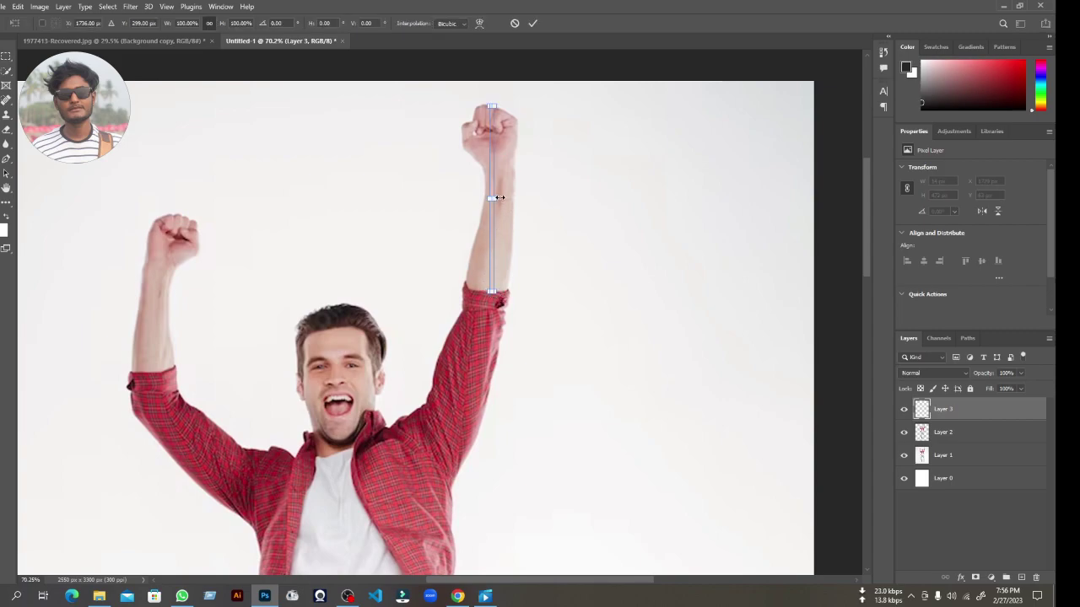
drag(499, 198, 815, 197)
alt+scroll(541, 233, down, 2)
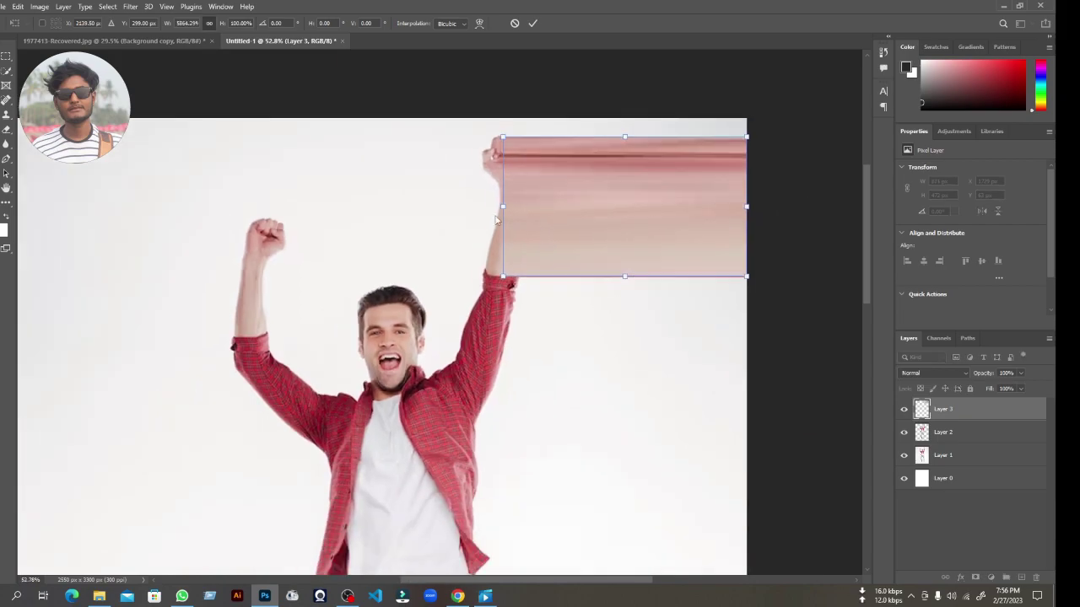
scroll(508, 207, down, 1)
scroll(506, 206, down, 1)
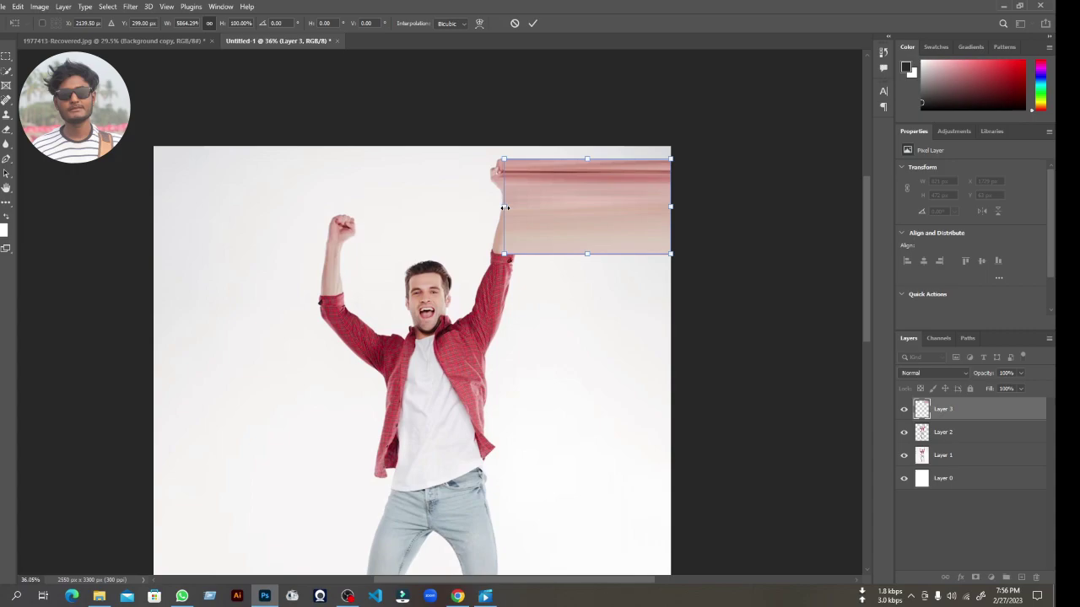
drag(504, 208, 113, 196)
click(533, 24)
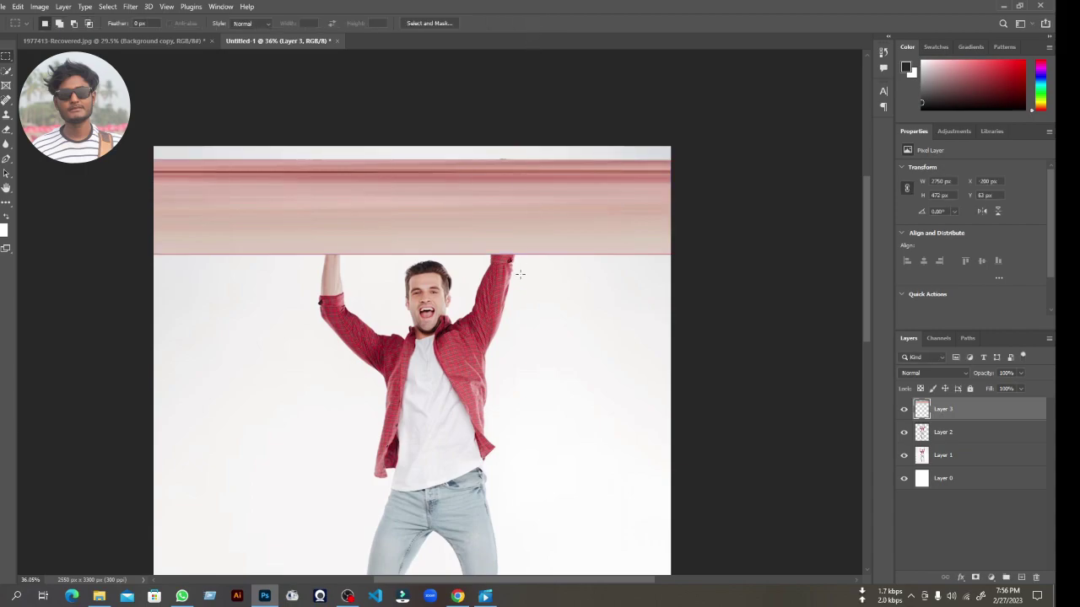
scroll(517, 302, up, 5)
scroll(507, 228, up, 3)
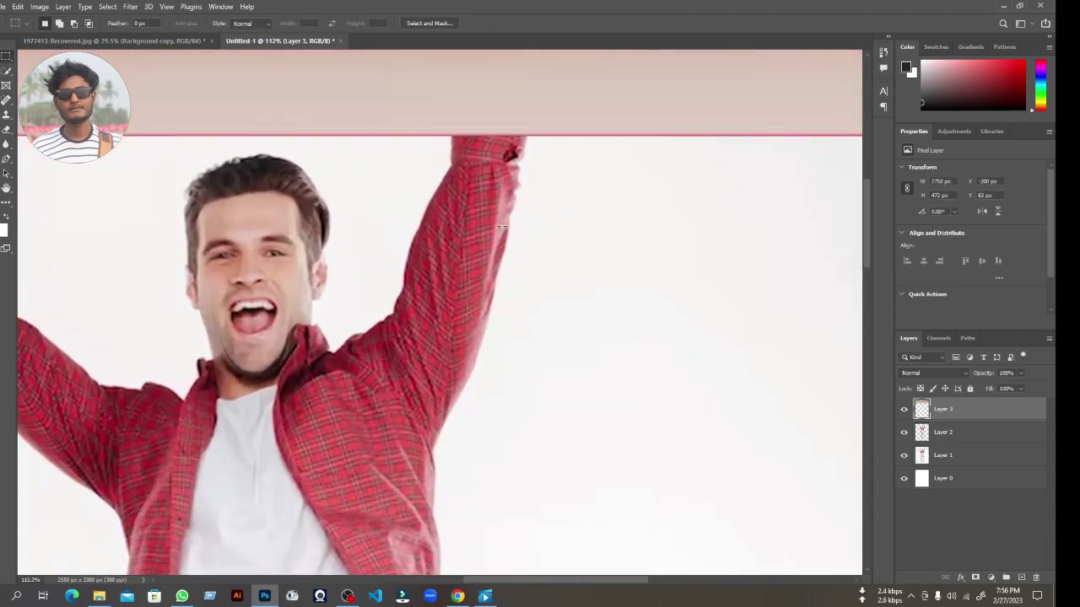
Make Layer 2 active and marquee a thin strip down the raised arm
click(948, 434)
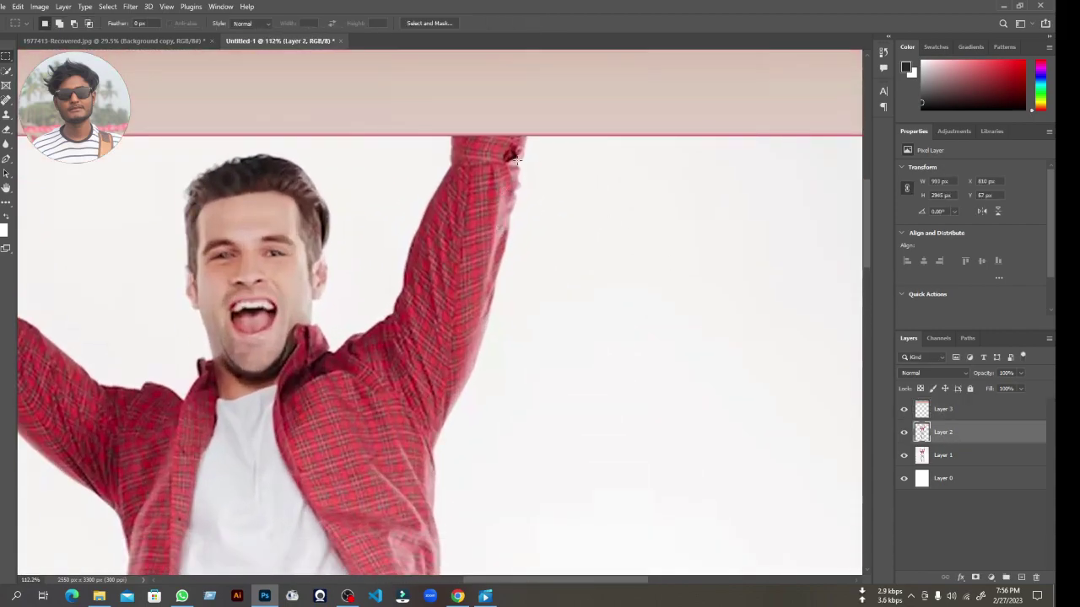
drag(480, 134, 467, 340)
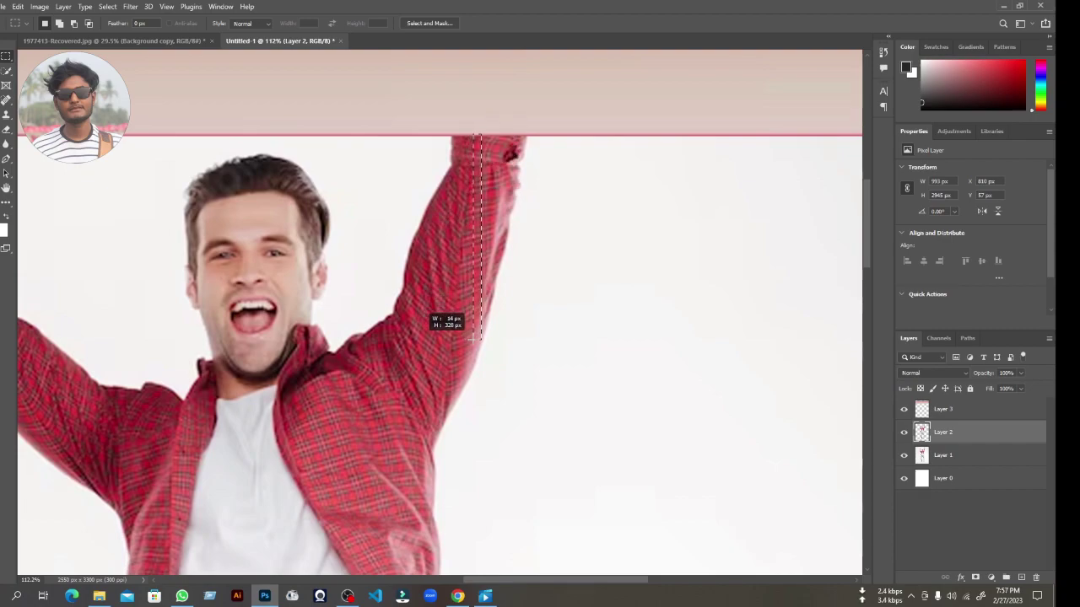
drag(467, 339, 468, 339)
click(464, 133)
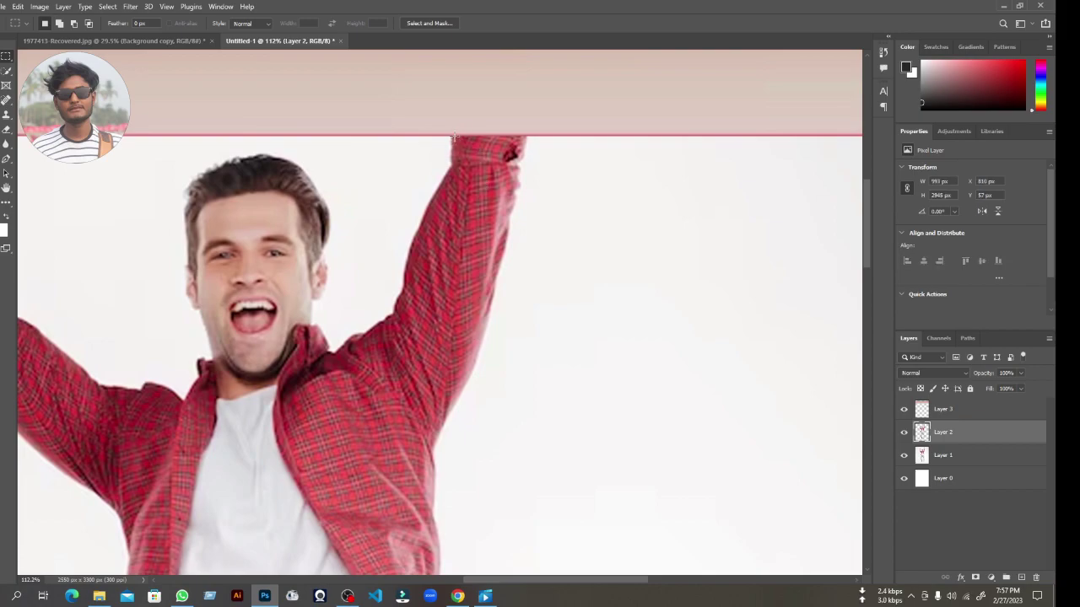
drag(454, 136, 458, 400)
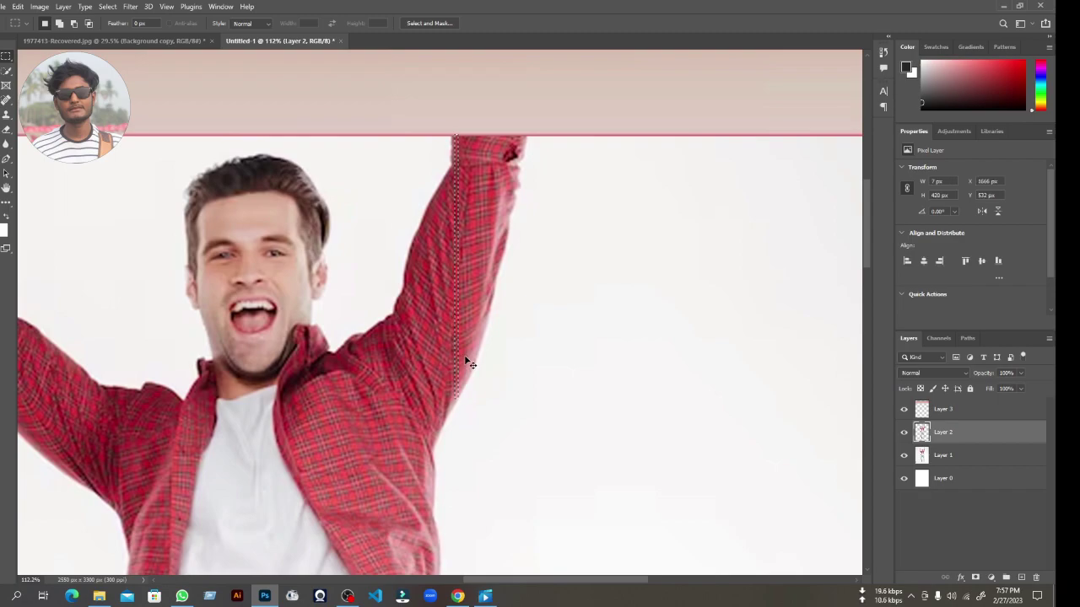
key(ctrl+t)
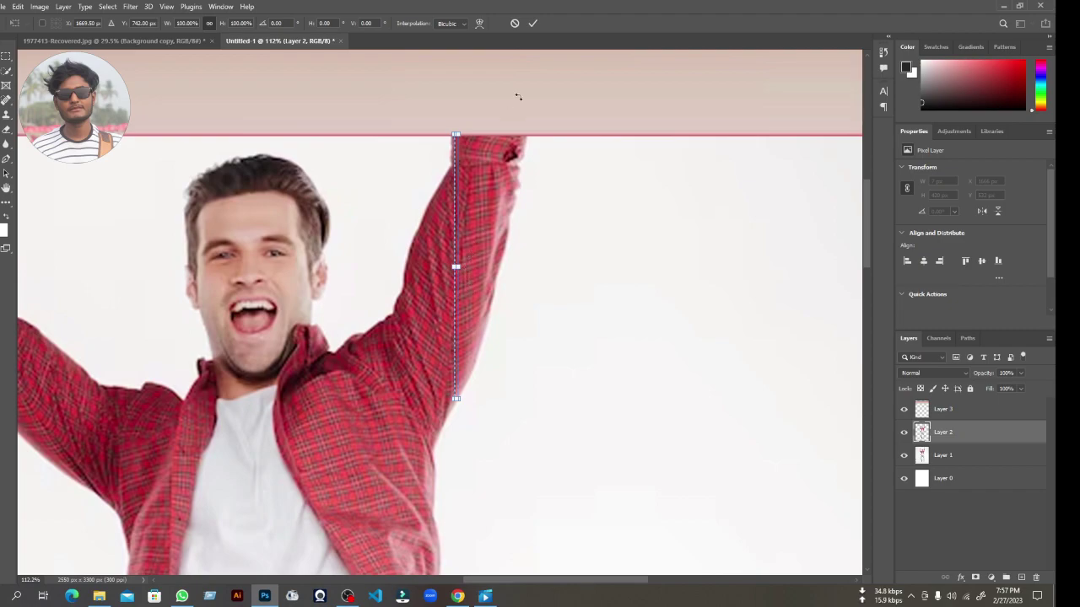
click(534, 24)
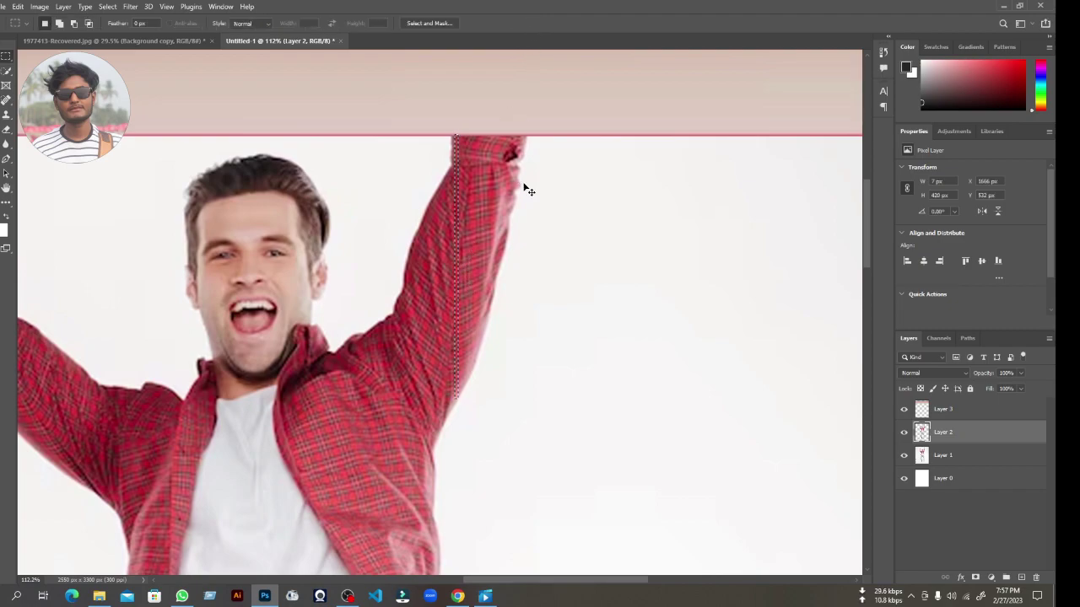
Copy the arm strip to Layer 4 and stretch it into a 2699 × 420 px red band
key(ctrl+j)
key(ctrl+t)
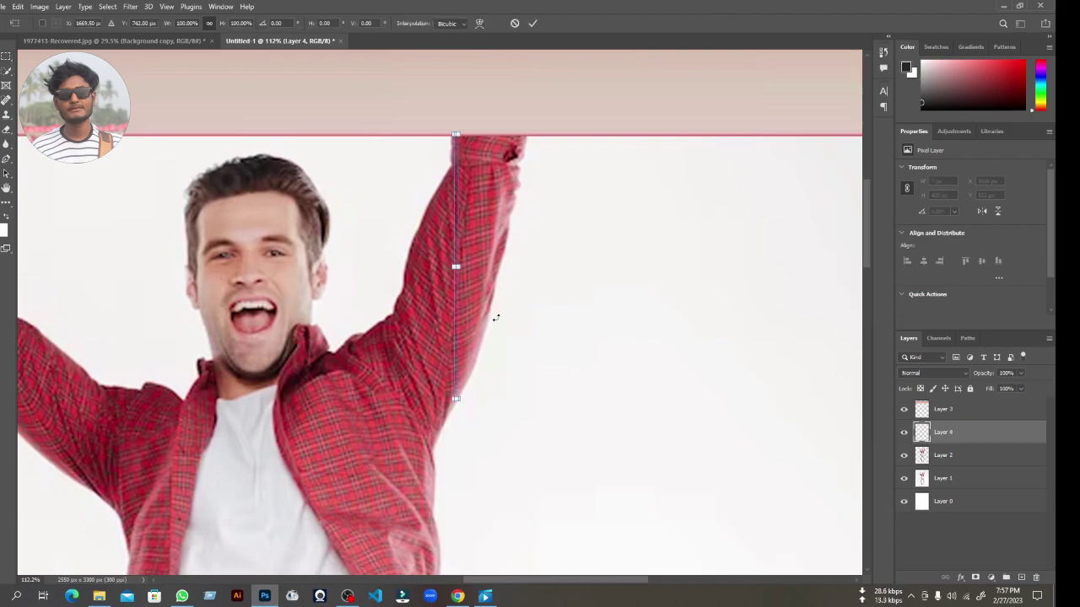
scroll(459, 268, down, 3)
scroll(460, 269, down, 1)
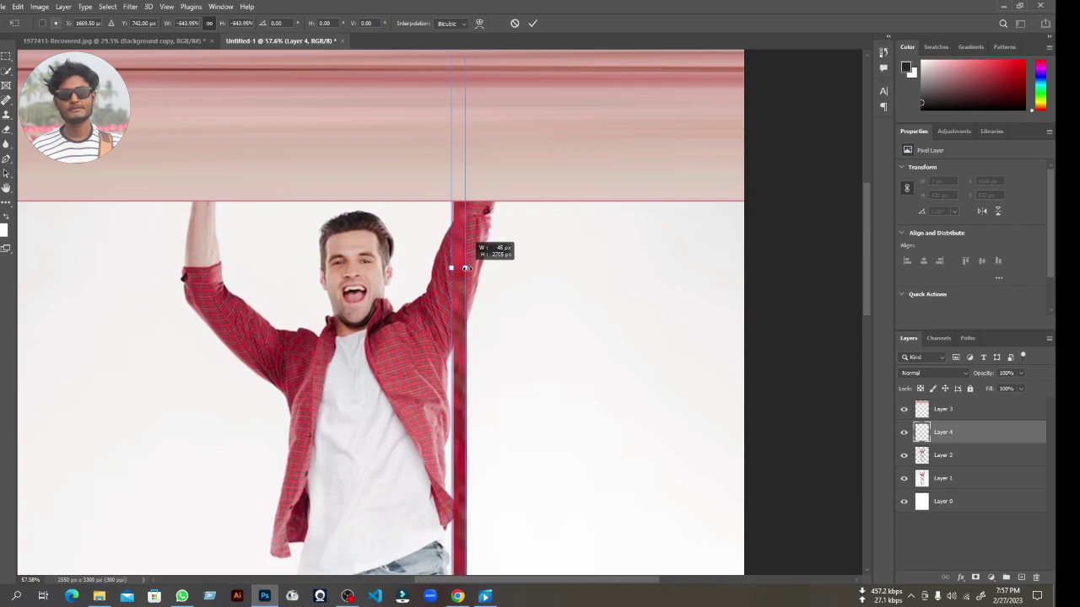
drag(458, 268, 485, 268)
key(ctrl+z)
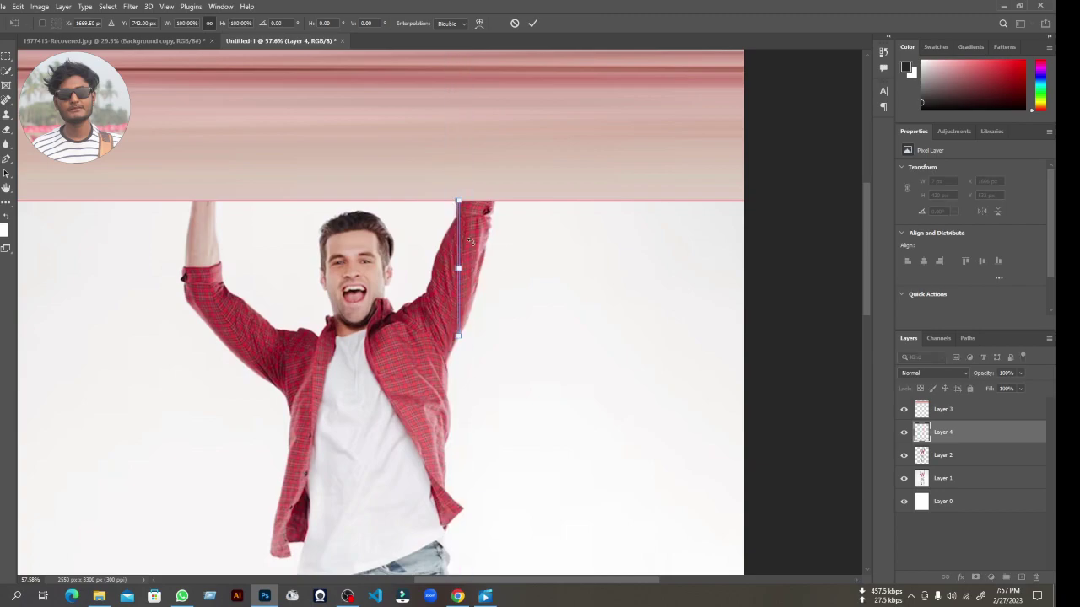
drag(459, 268, 793, 269)
mouse_move(457, 268)
mouse_down()
mouse_move(21, 269)
mouse_move(699, 275)
mouse_up()
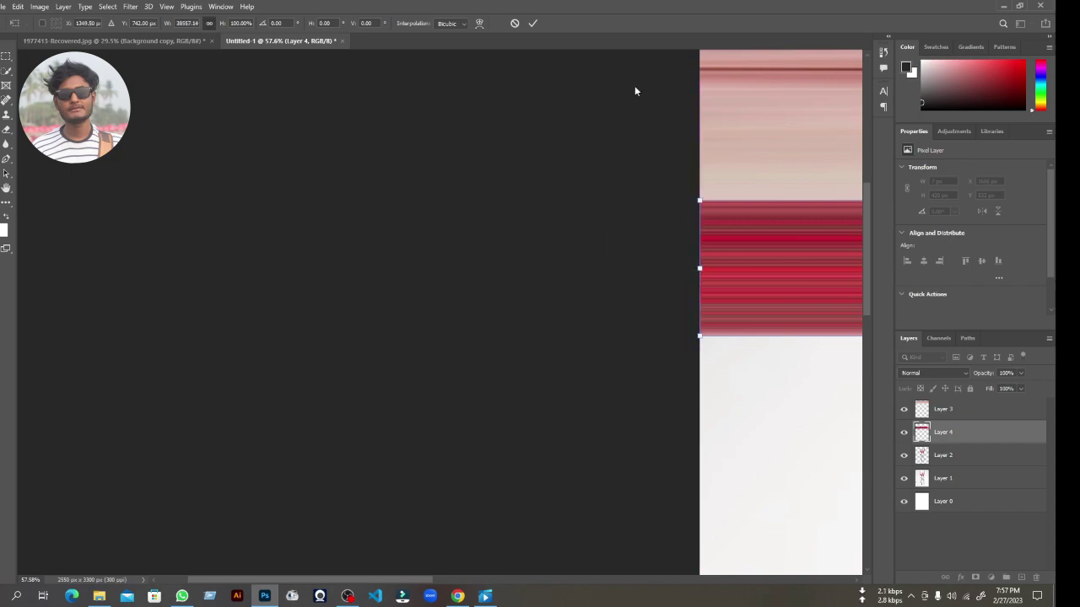
click(533, 23)
Marquee a thin strip running from the shirt down to the jeans
scroll(328, 273, down, 3)
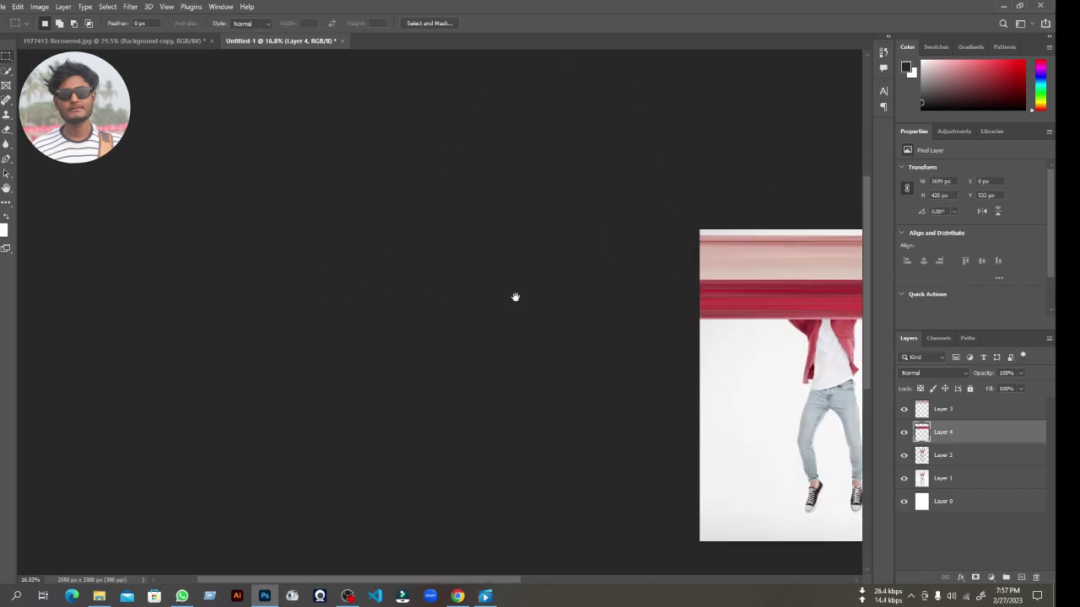
scroll(514, 296, down, 3)
scroll(338, 249, up, 1)
scroll(338, 249, up, 2)
scroll(362, 257, up, 1)
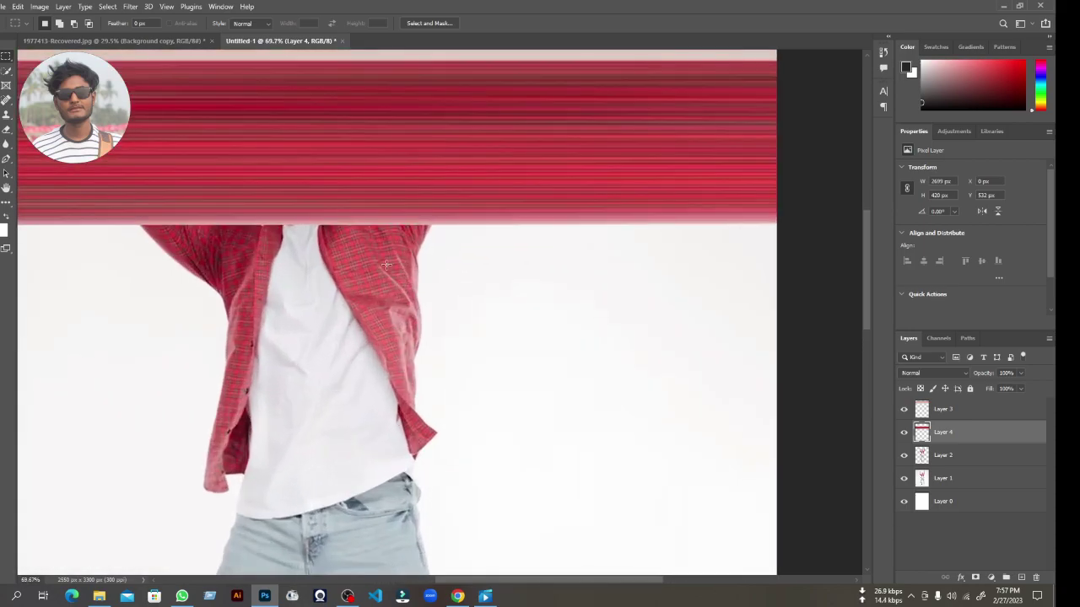
scroll(386, 265, up, 1)
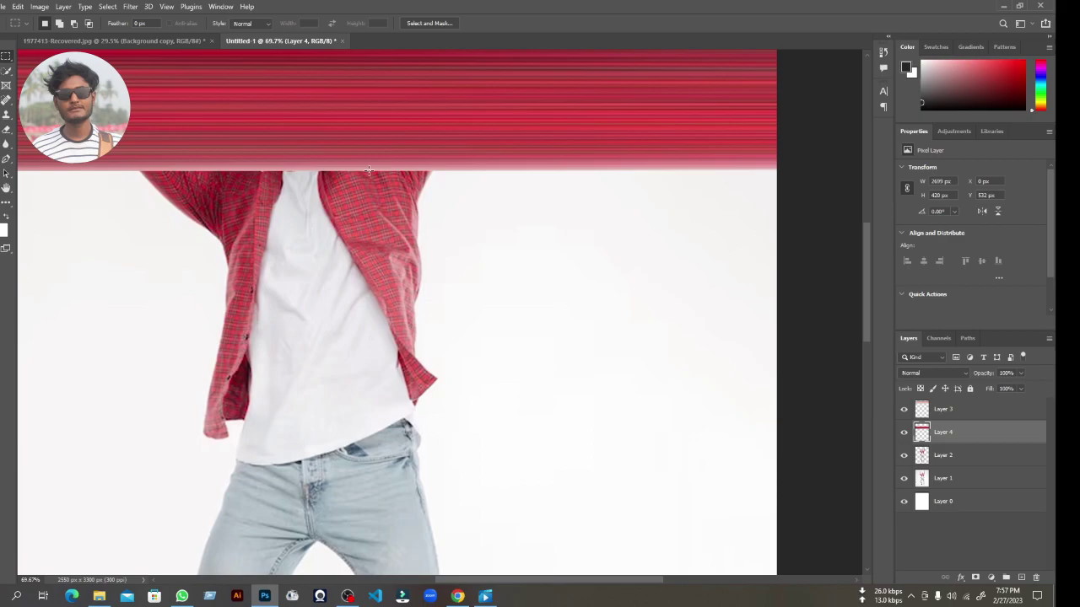
drag(368, 171, 376, 541)
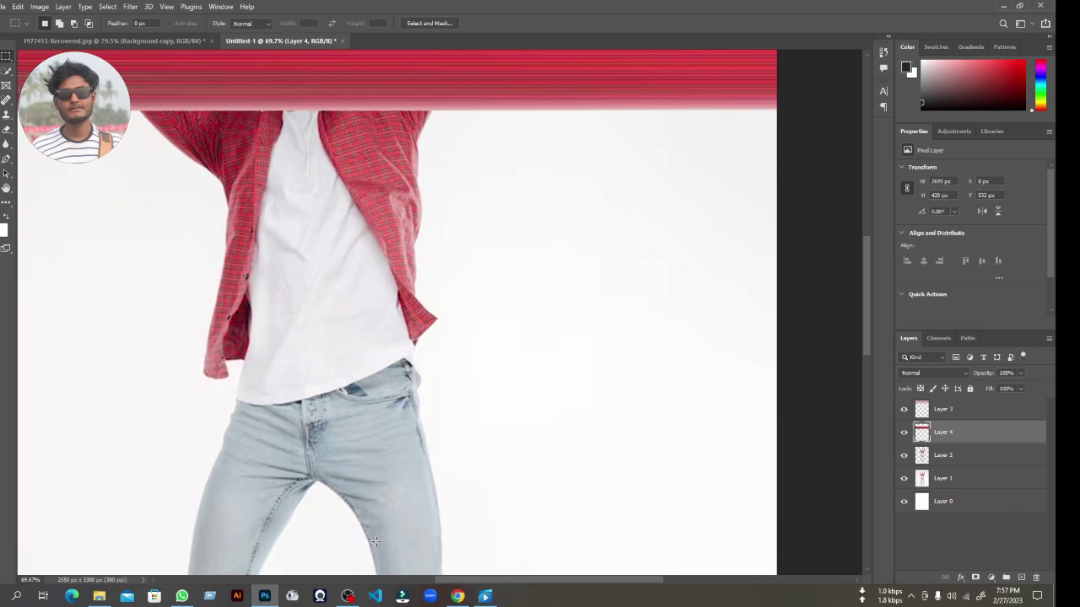
Copy the shirt-and-jeans strip from Layer 2 to Layer 5 and stretch it edge to edge
click(942, 456)
scroll(553, 408, down, 1)
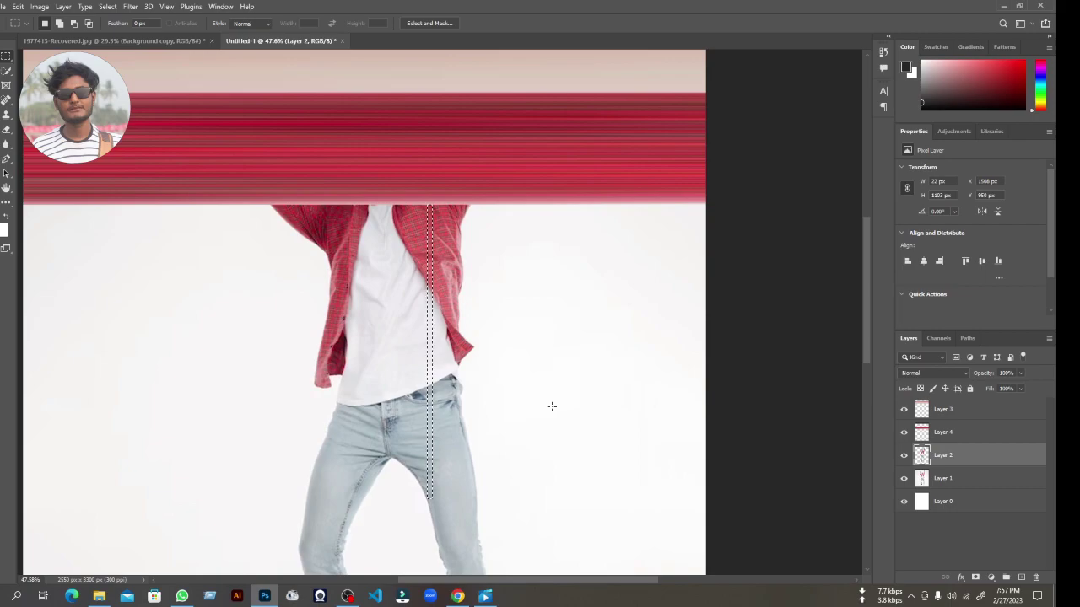
key(ctrl+j)
scroll(406, 261, down, 1)
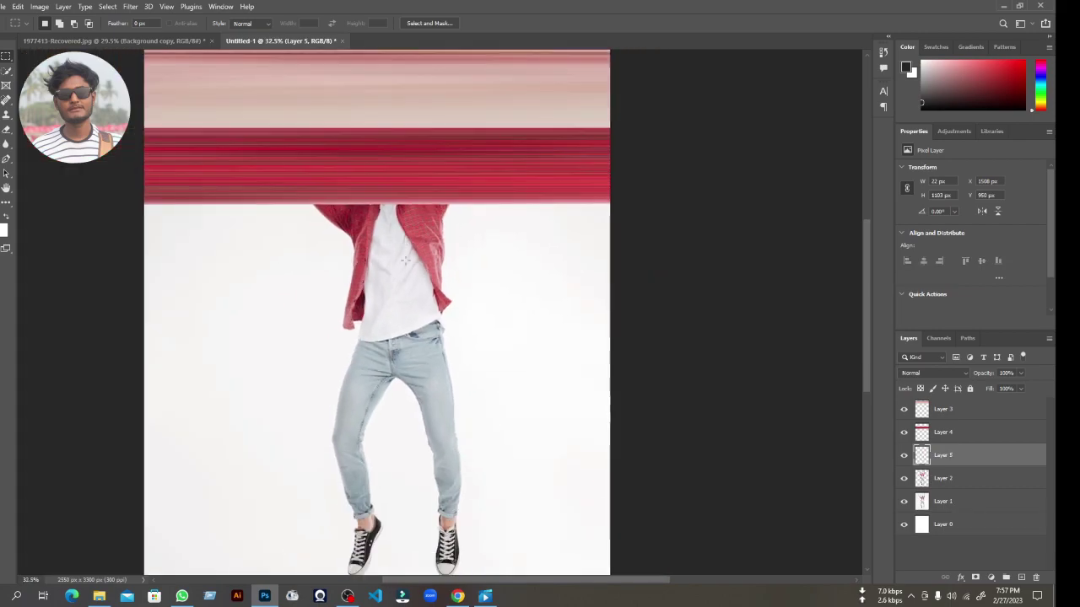
key(ctrl+t)
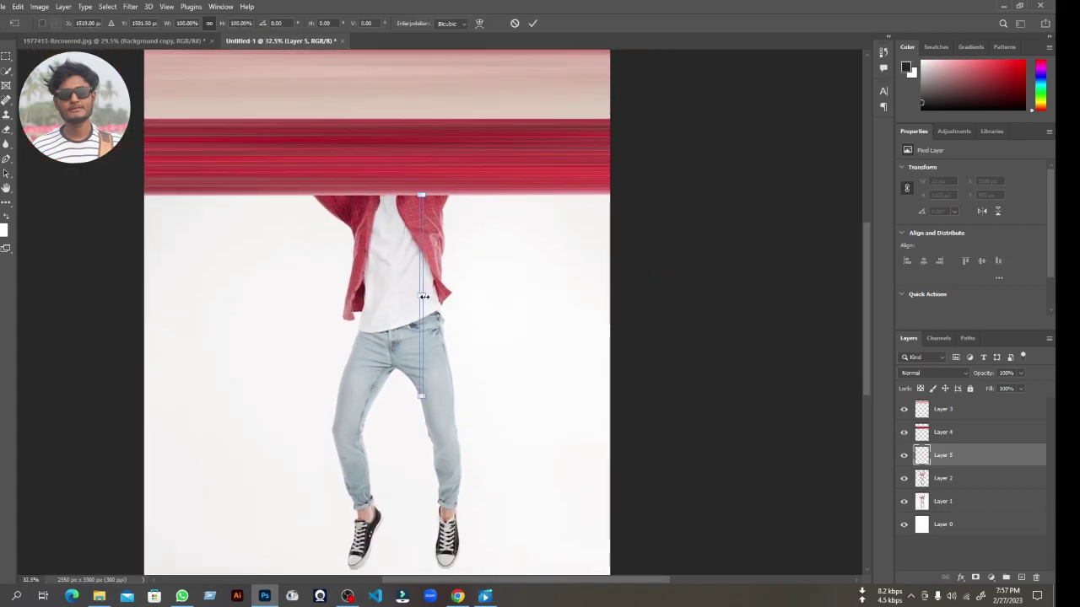
drag(423, 296, 622, 282)
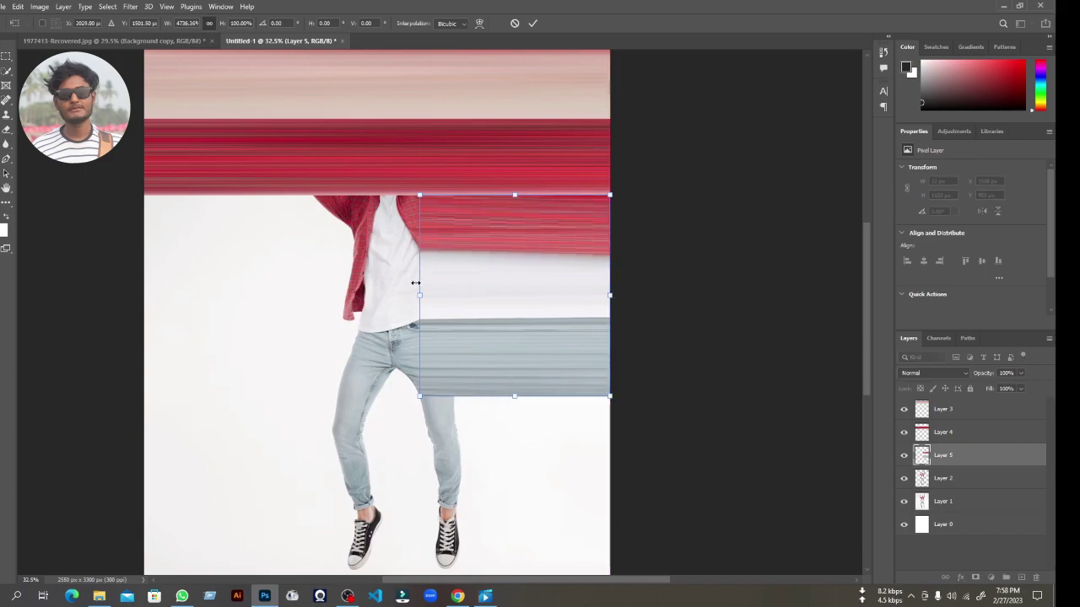
drag(420, 292, 141, 305)
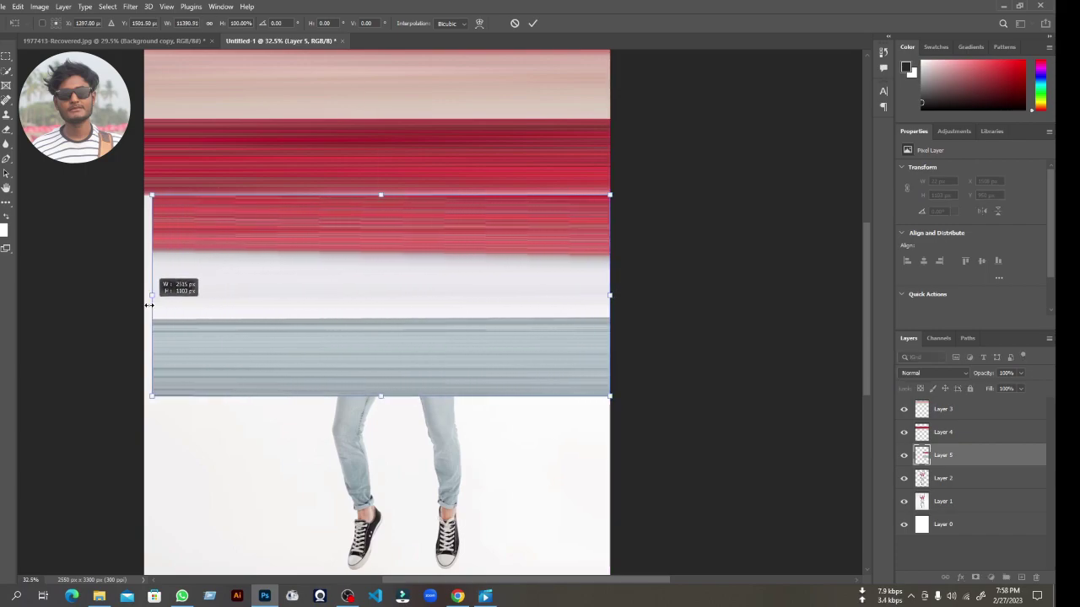
click(531, 23)
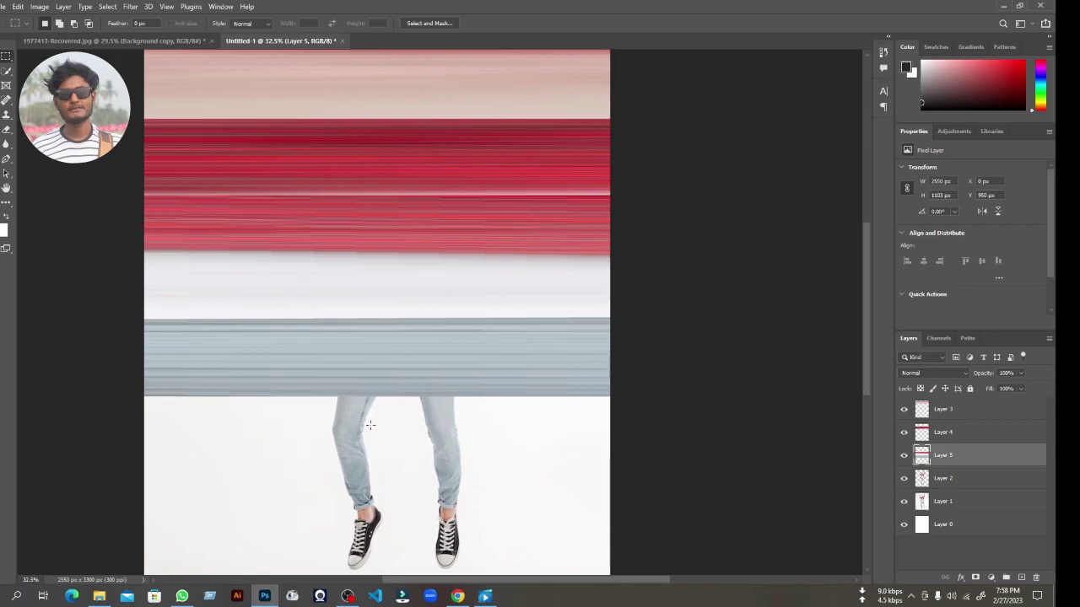
scroll(402, 432, down, 3)
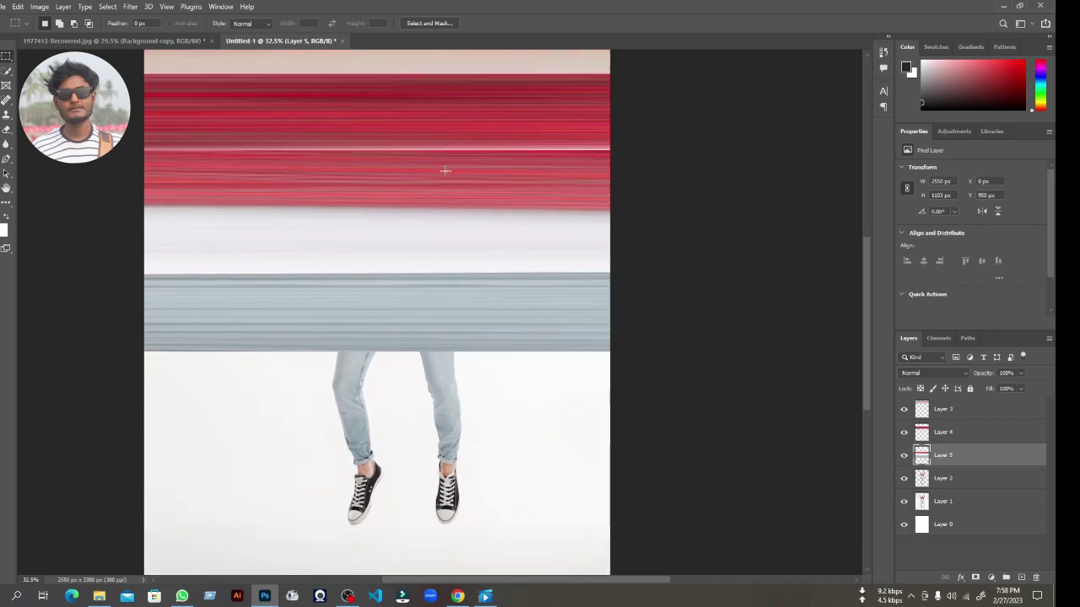
Raise the Layer 5 band's top edge and move Layer 5 above Layer 4
key(ctrl+t)
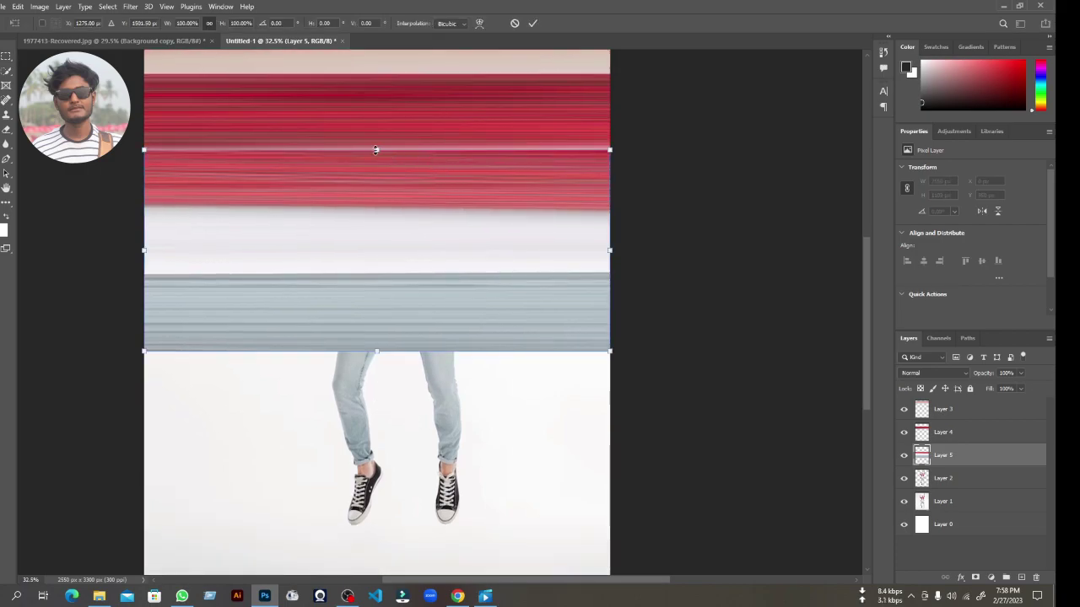
drag(376, 150, 383, 150)
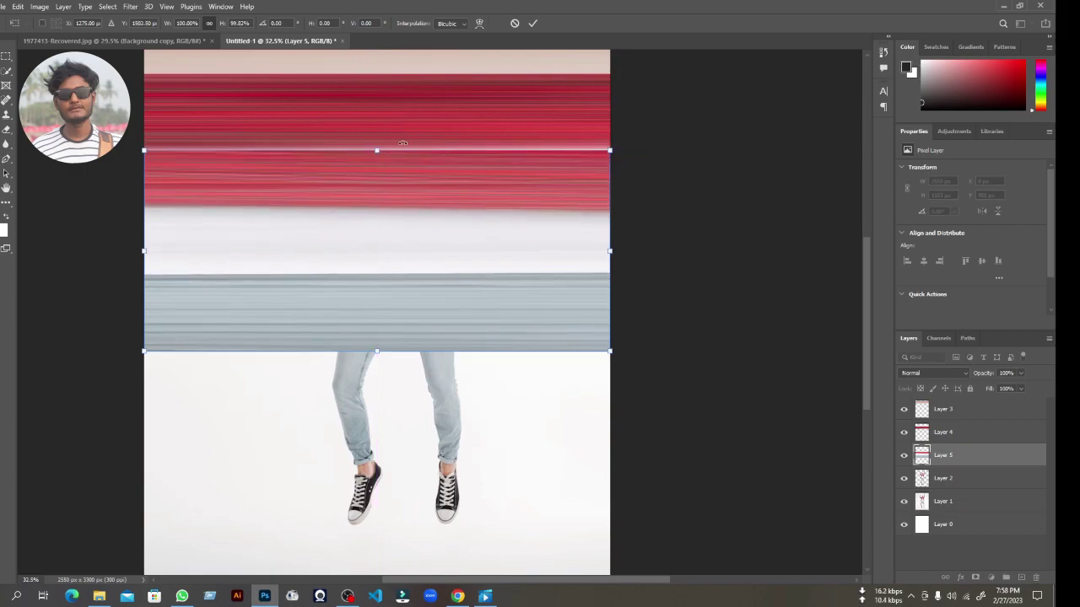
drag(945, 456, 943, 424)
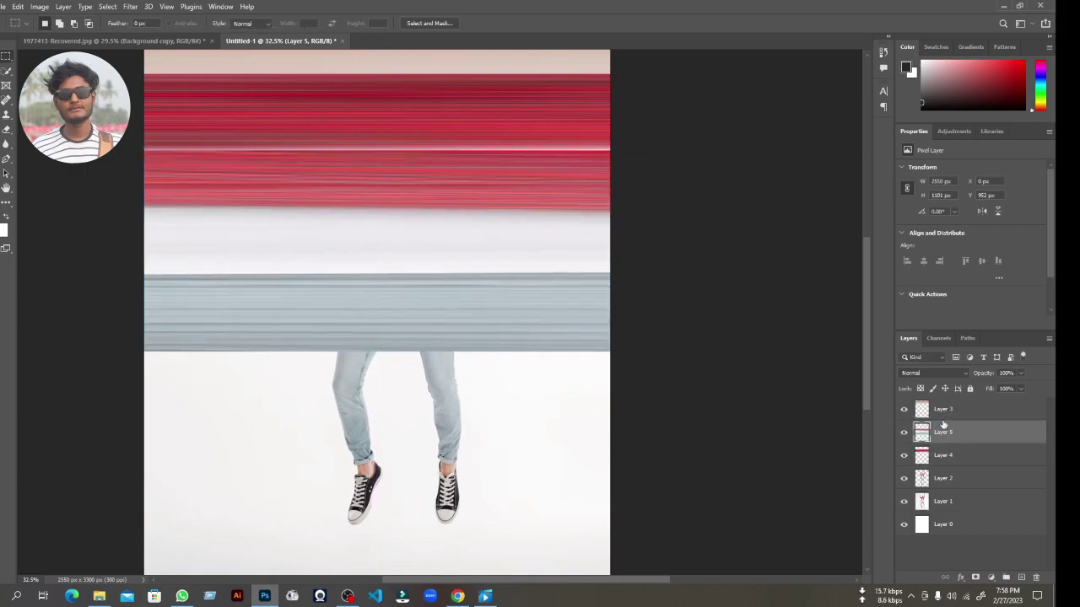
key(ctrl+t)
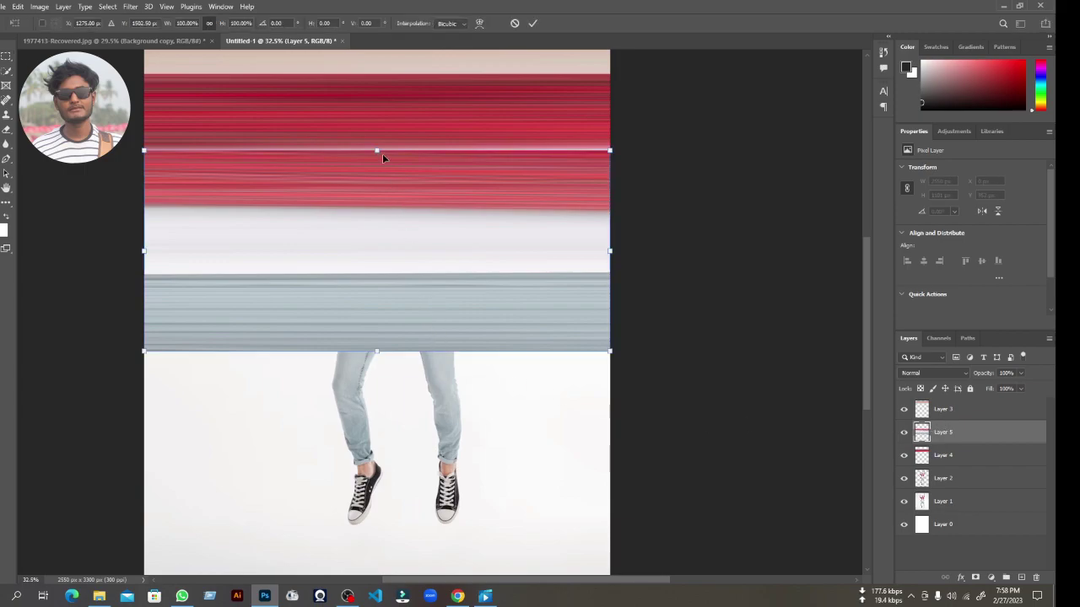
drag(378, 150, 376, 145)
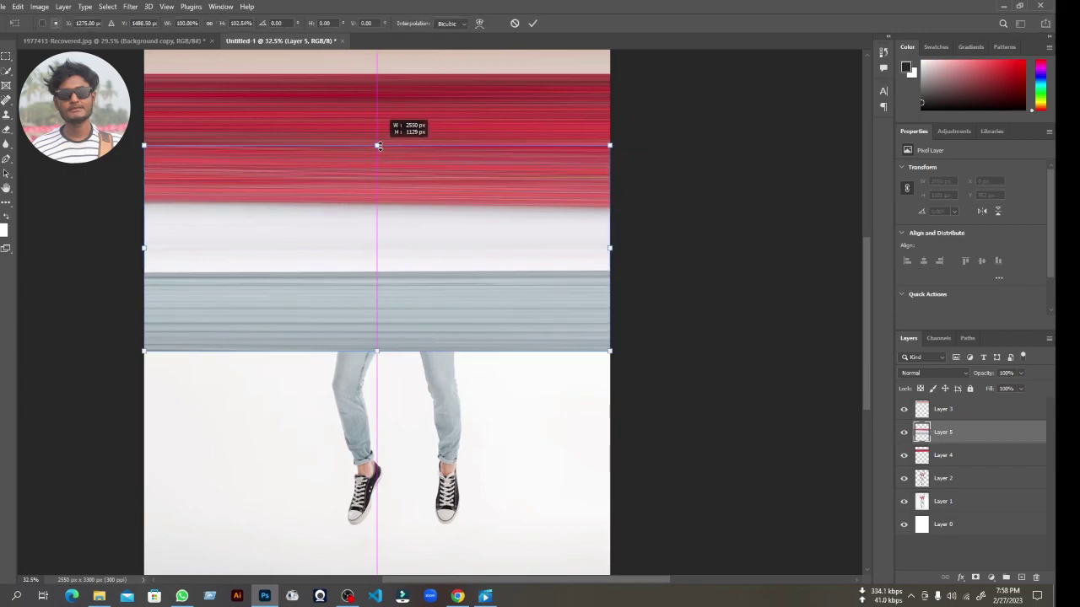
click(533, 24)
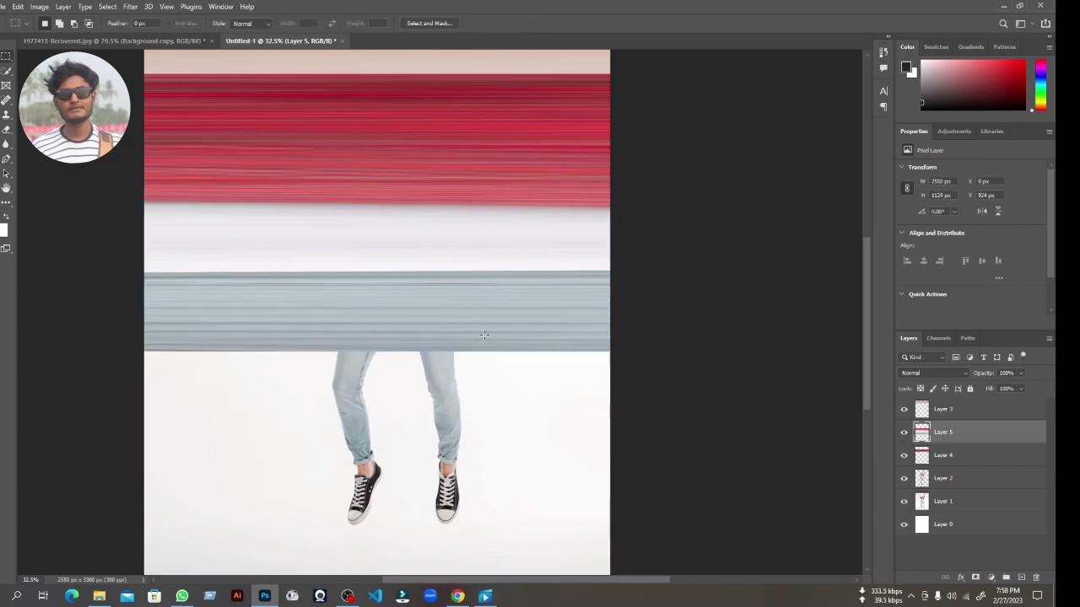
scroll(477, 337, down, 2)
scroll(455, 335, down, 2)
Marquee a narrow strip down the right leg and shoe, dismissing the empty-selection error
scroll(451, 369, up, 3)
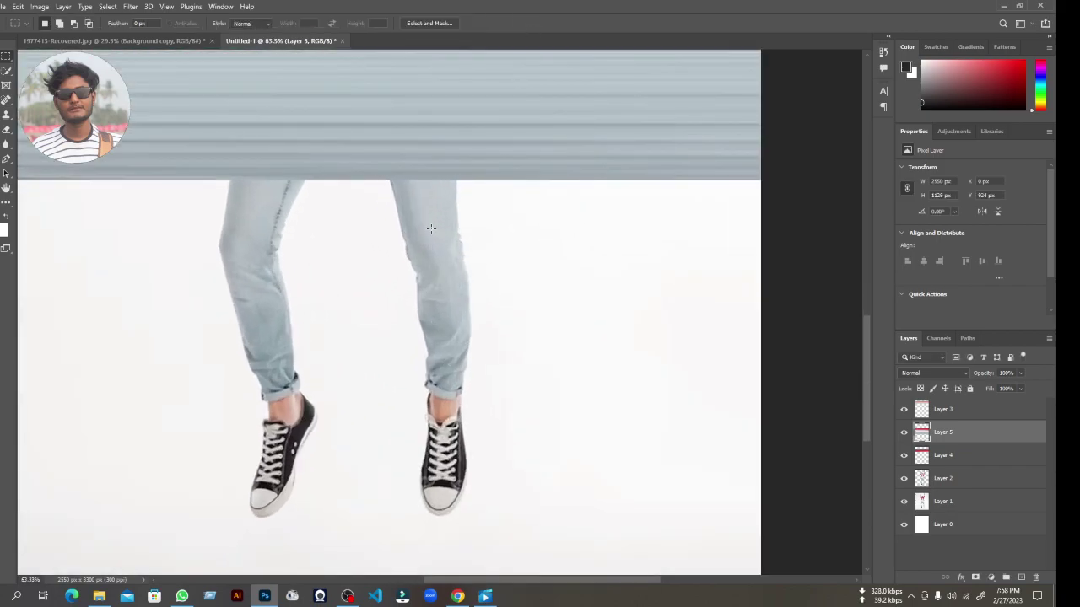
drag(423, 179, 434, 362)
key(ctrl+d)
drag(438, 180, 447, 514)
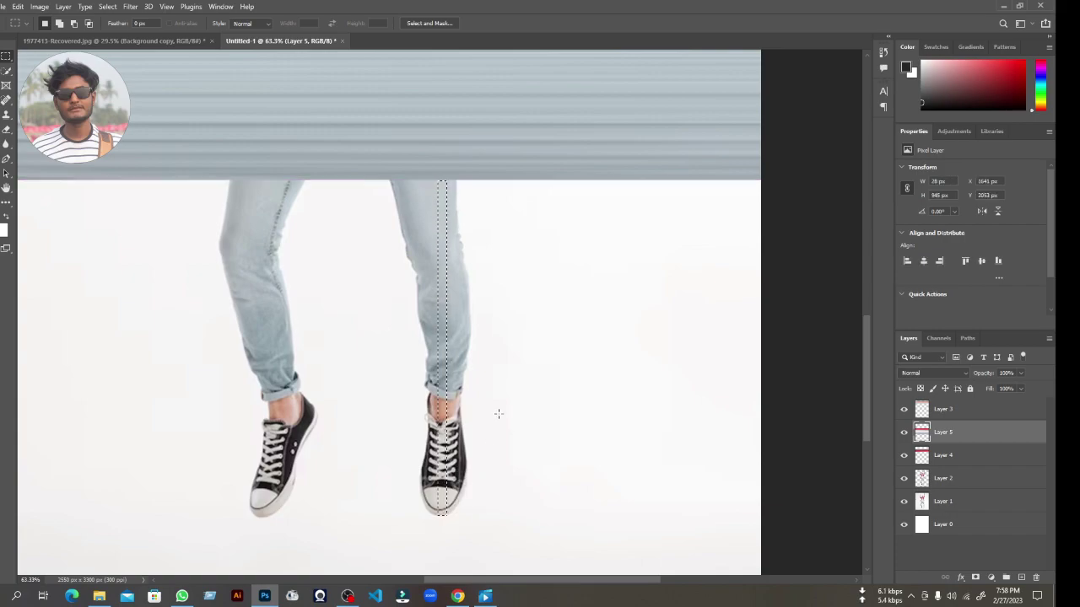
key(ctrl+j)
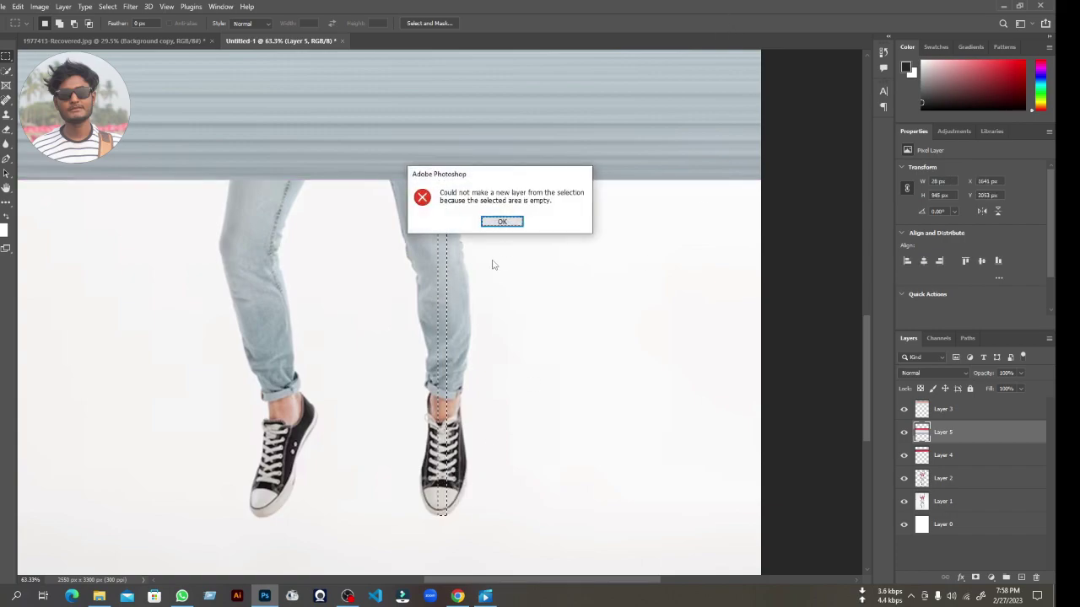
click(501, 221)
Copy the leg strip from Layer 2 to Layer 6 and stretch it into a 2645 × 931 px band
click(943, 478)
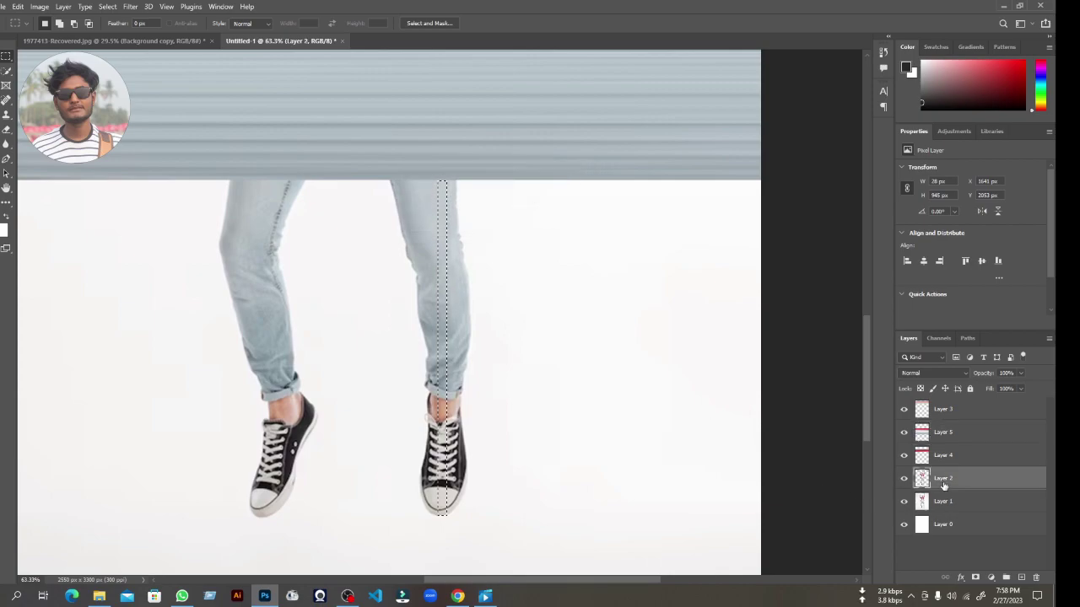
key(ctrl+j)
key(ctrl+t)
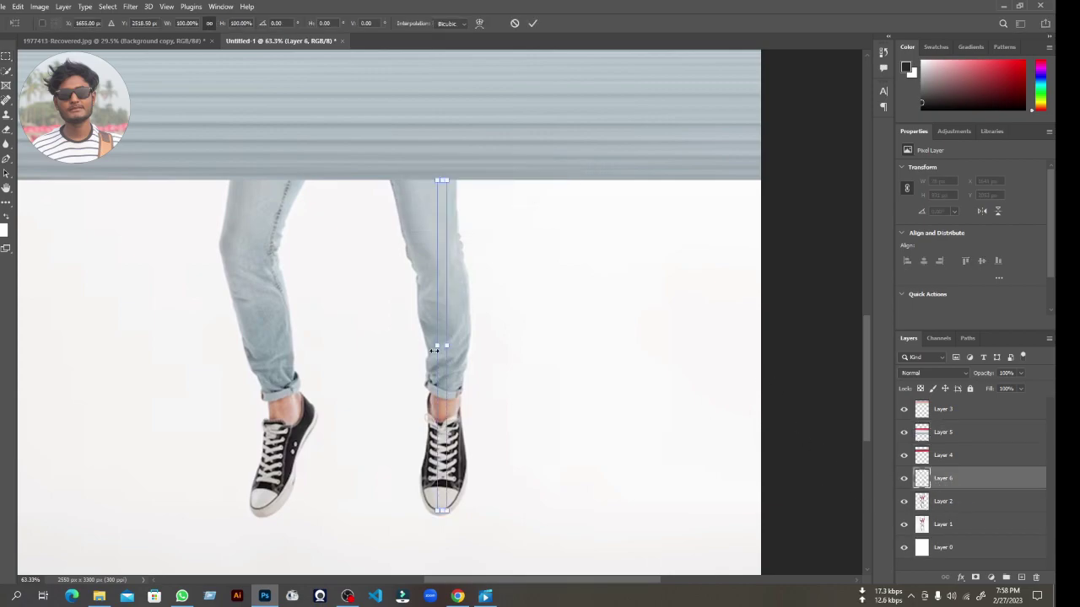
drag(447, 346, 761, 346)
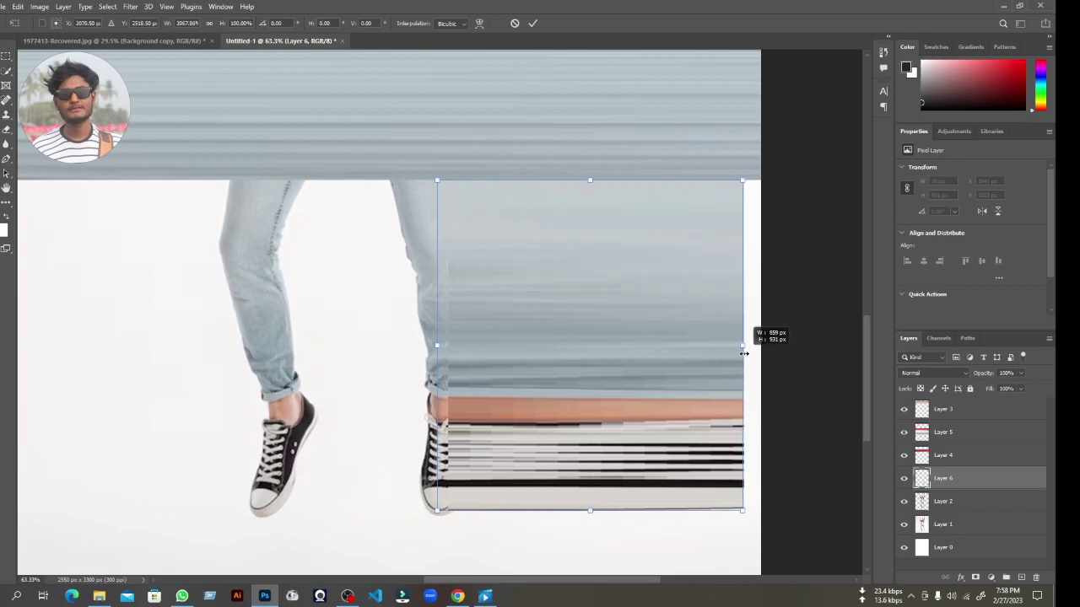
drag(436, 347, 771, 329)
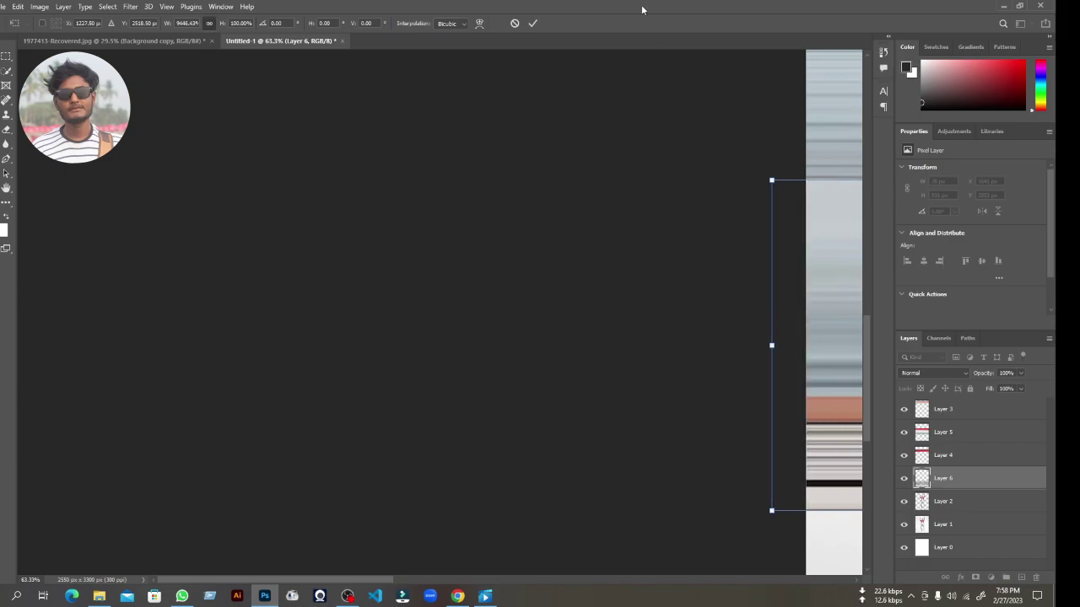
click(533, 23)
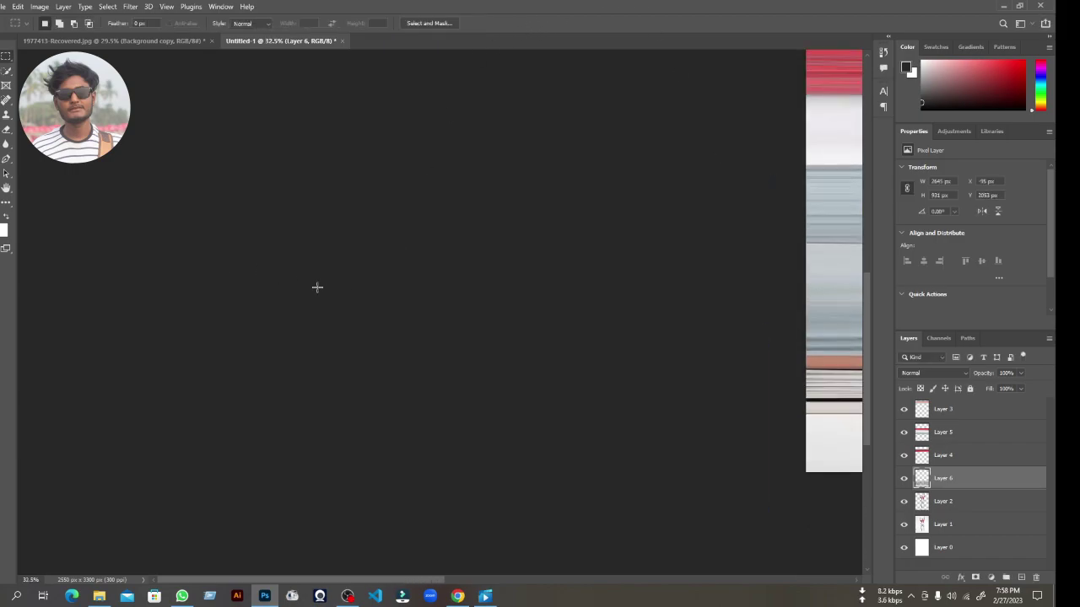
Select a tiny patch of the grey line on Layer 2 and copy it to Layer 7
key(ctrl+0)
scroll(243, 345, down, 2)
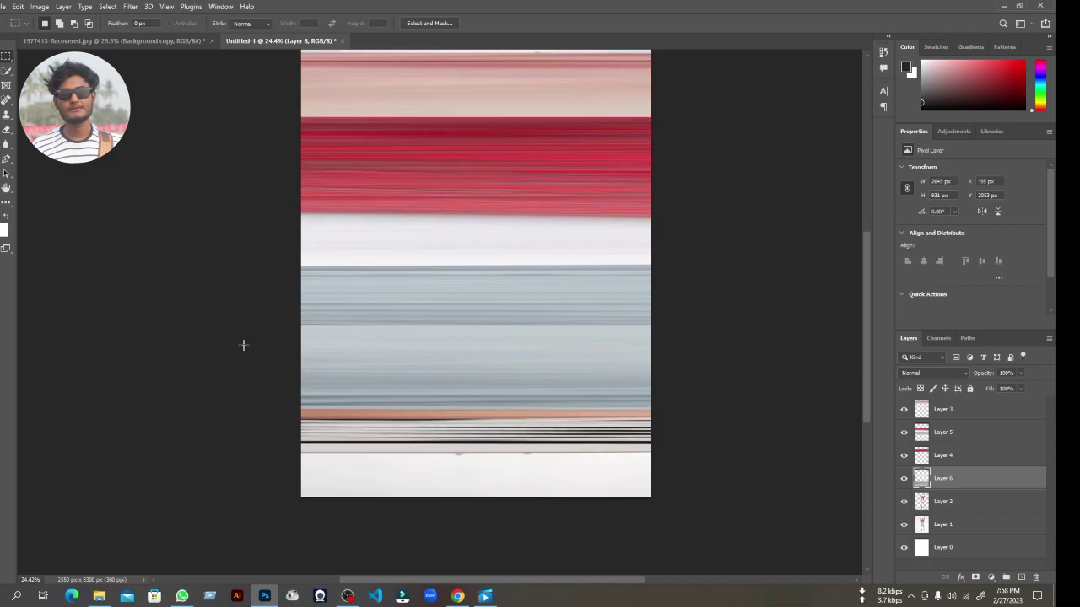
scroll(436, 480, up, 3)
scroll(532, 455, up, 4)
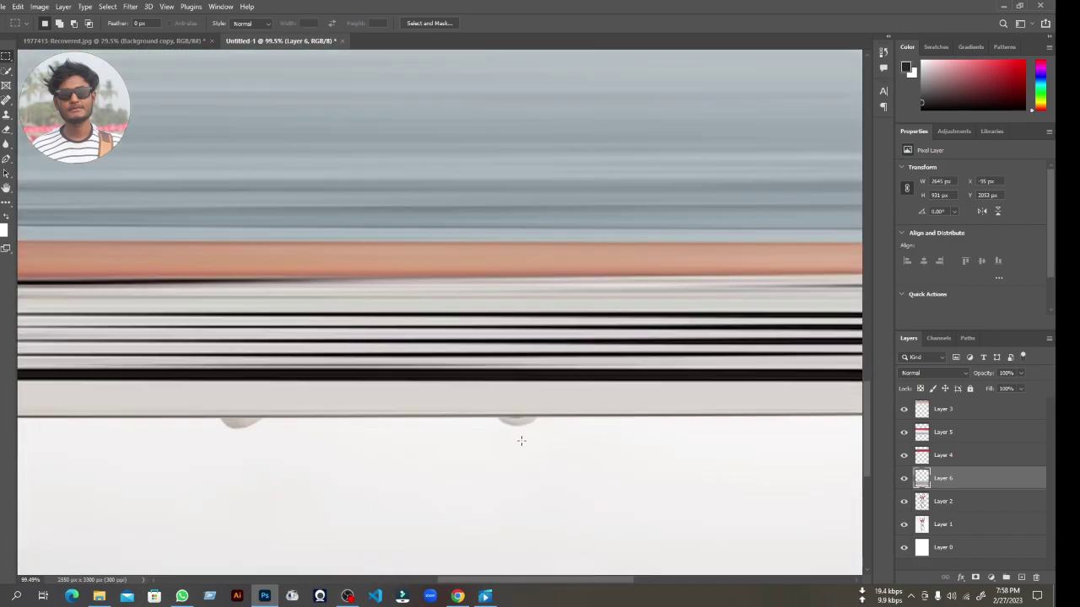
scroll(515, 439, up, 3)
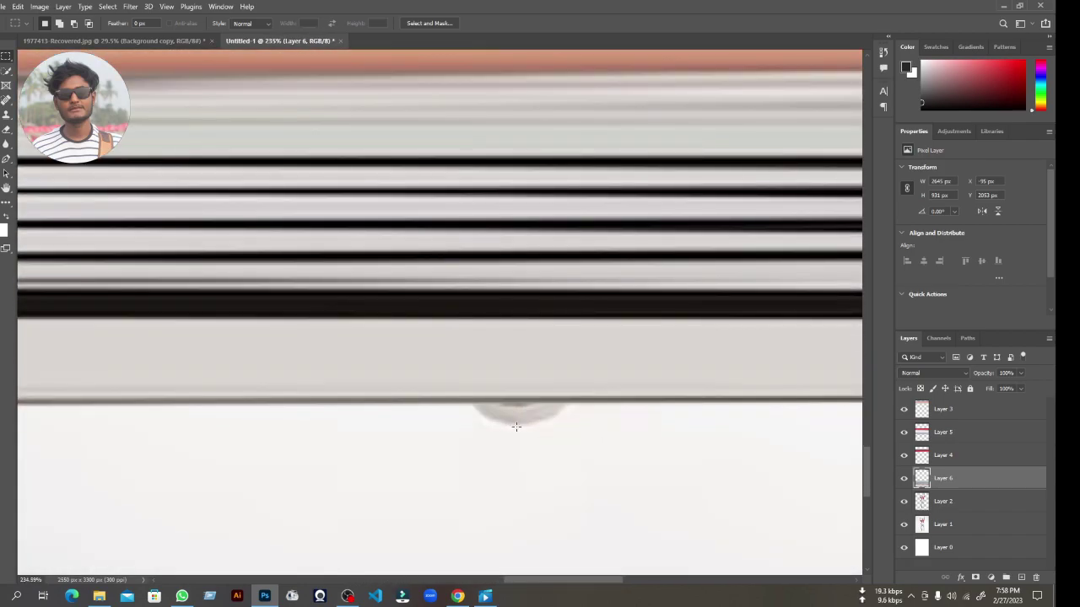
drag(514, 425, 504, 393)
click(941, 506)
key(ctrl+j)
Stretch the Layer 7 patch into a 2809 × 28 px strip across the canvas bottom
key(ctrl+t)
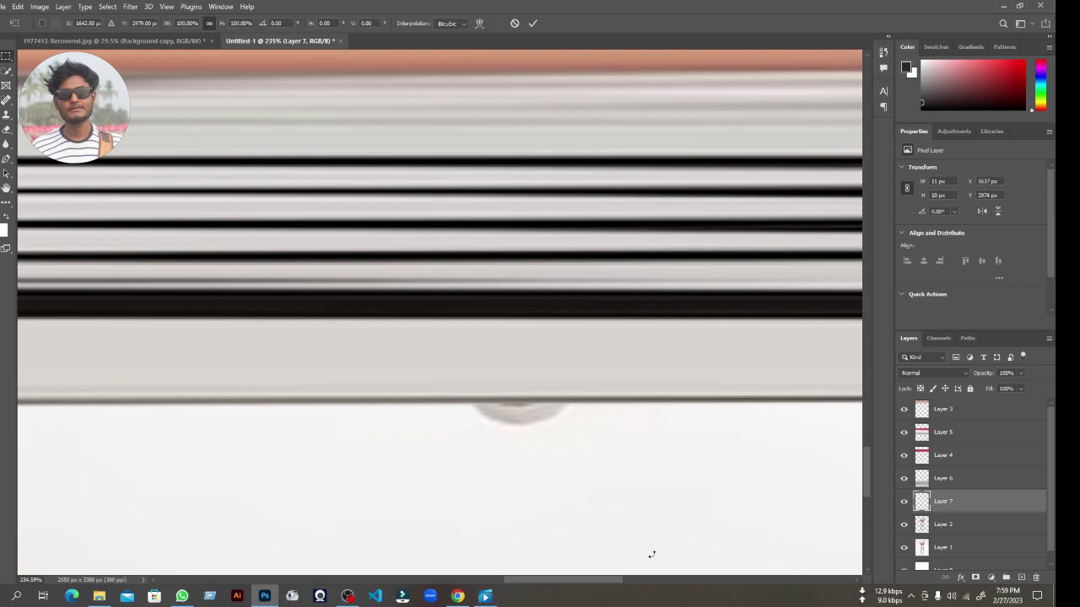
scroll(344, 428, down, 2)
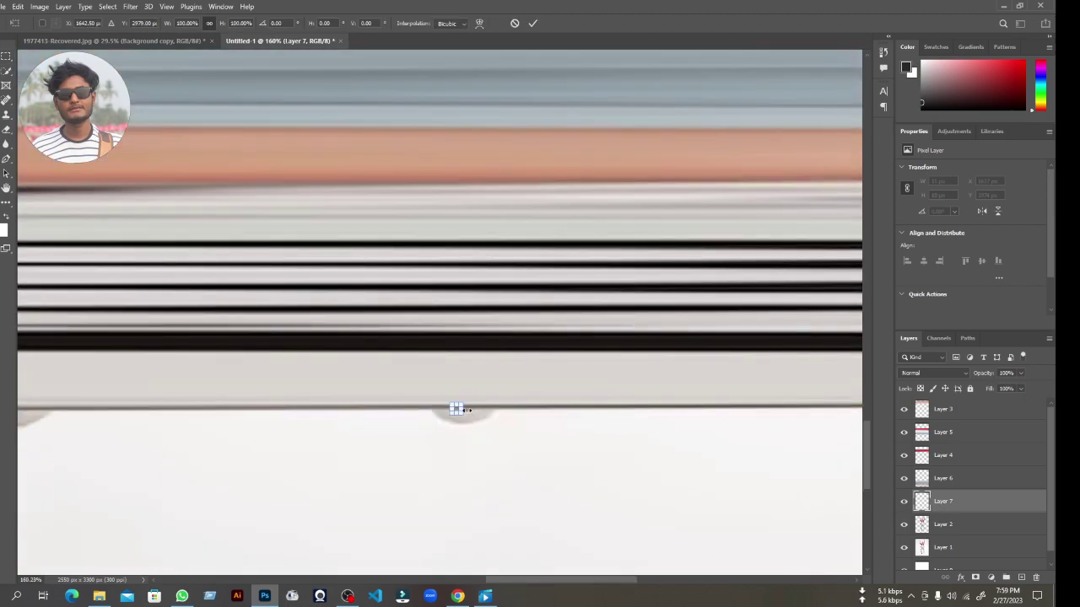
scroll(466, 410, up, 3)
mouse_move(455, 406)
mouse_down()
mouse_move(533, 406)
mouse_move(481, 453)
mouse_up()
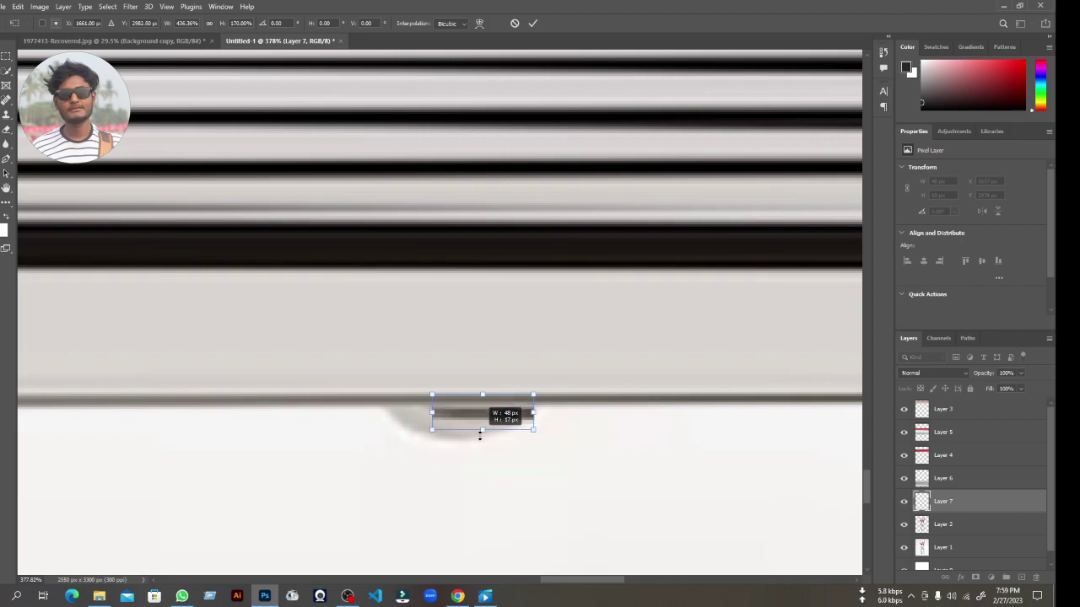
scroll(418, 448, down, 3)
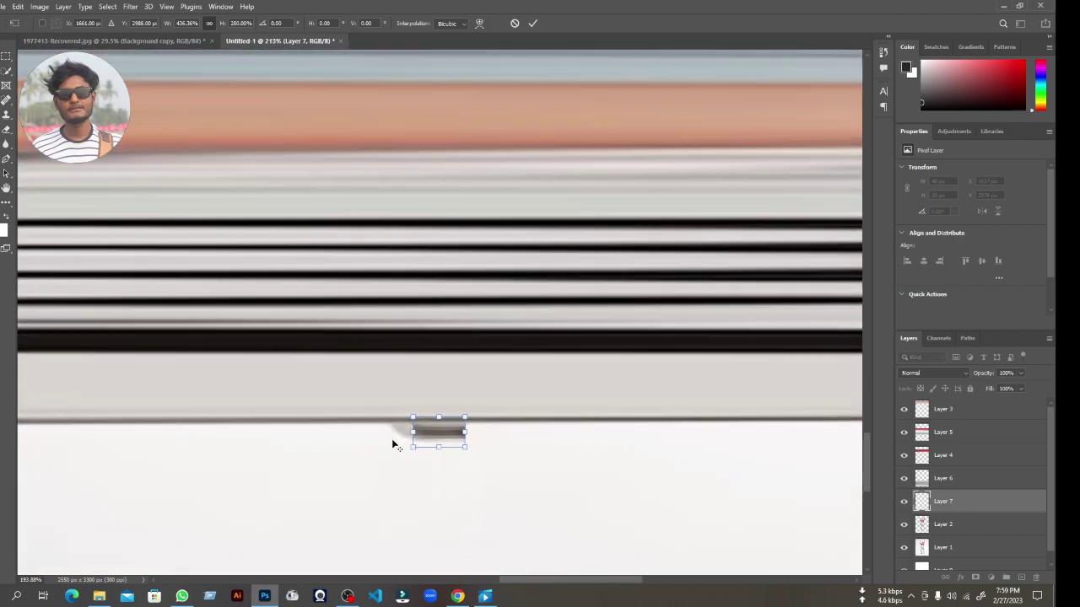
scroll(393, 440, down, 3)
scroll(413, 437, down, 1)
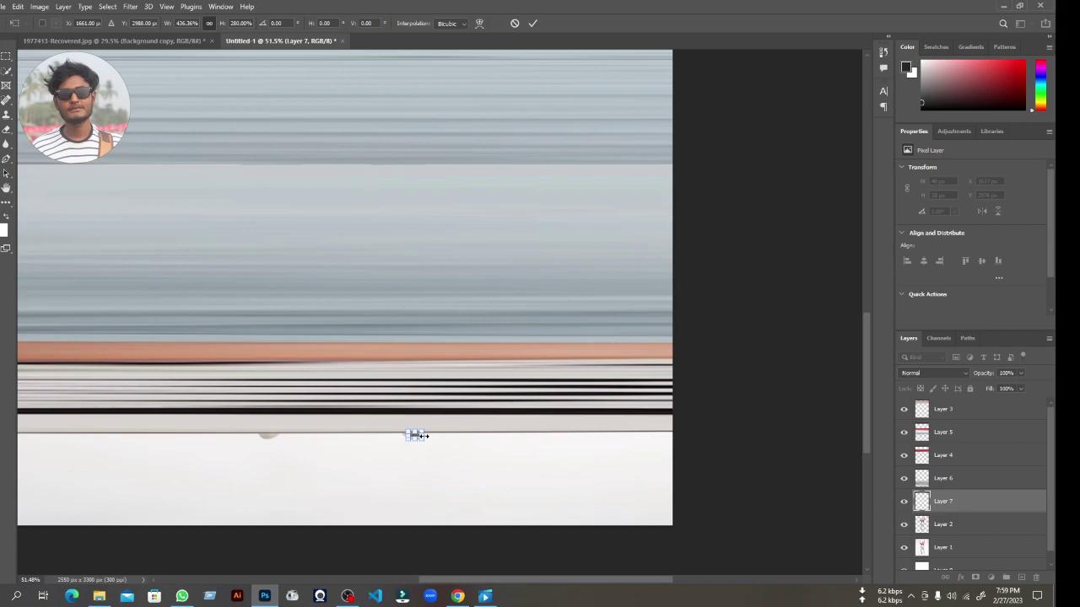
drag(423, 435, 674, 447)
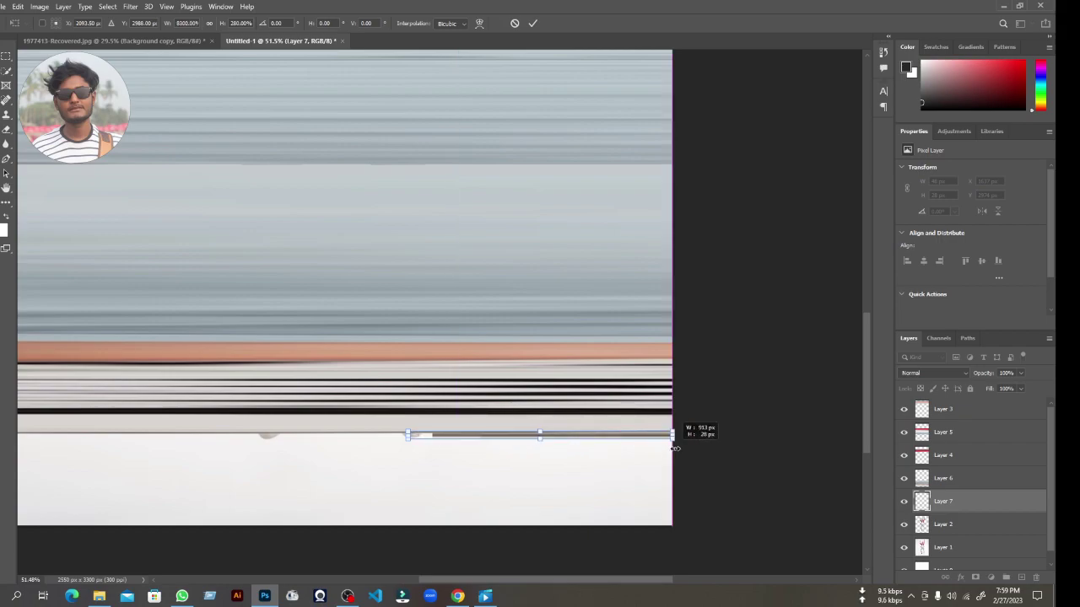
drag(407, 435, 319, 435)
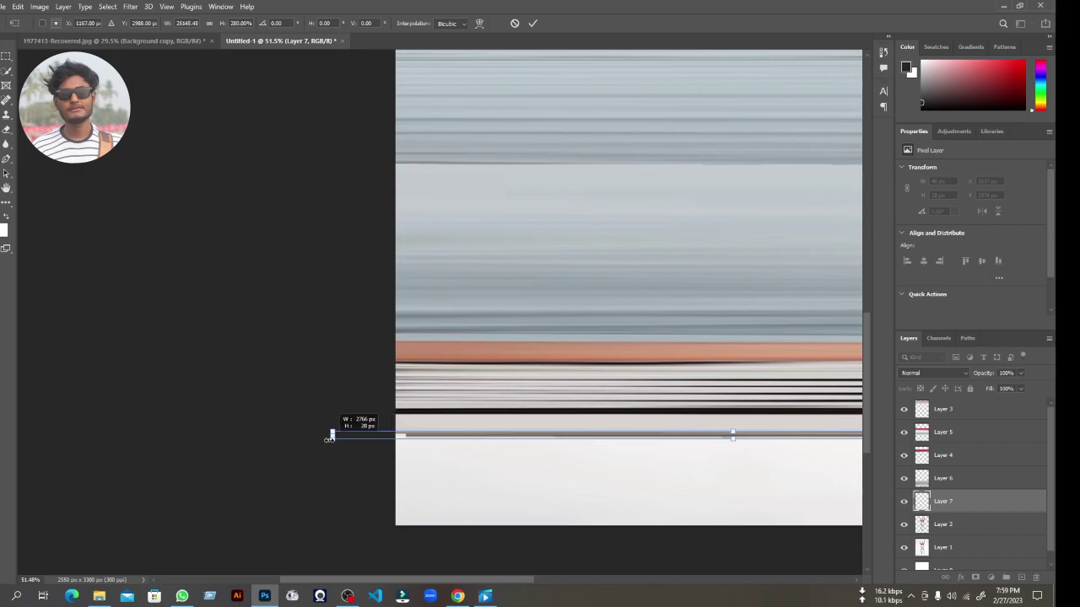
click(533, 23)
scroll(197, 441, down, 2)
Merge streak Layers 3 through 7 into a single 2950 × 2939 px Layer 3
scroll(228, 447, down, 4)
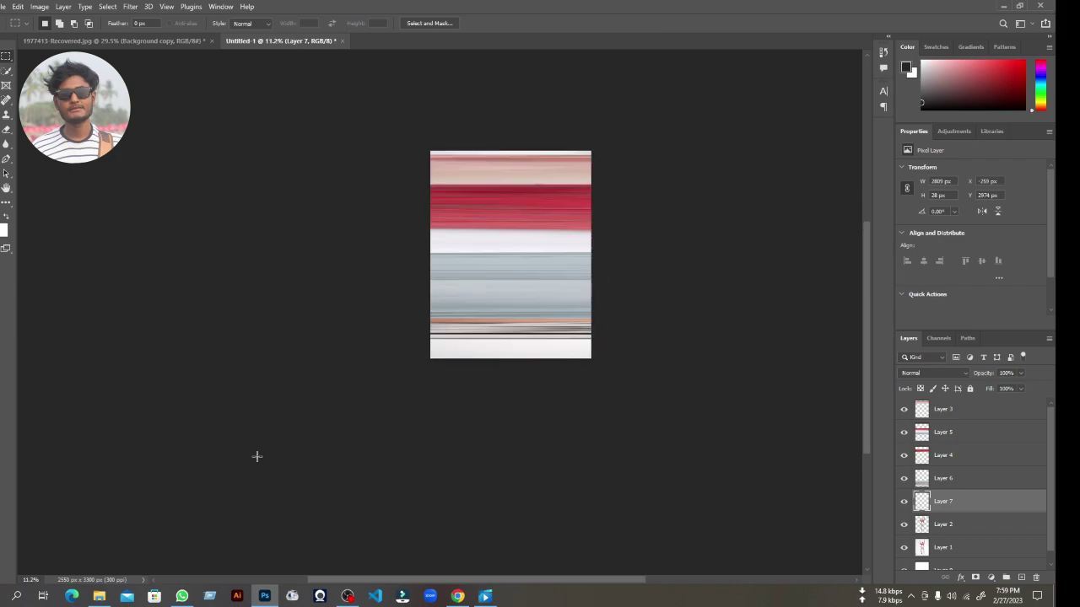
scroll(515, 457, up, 3)
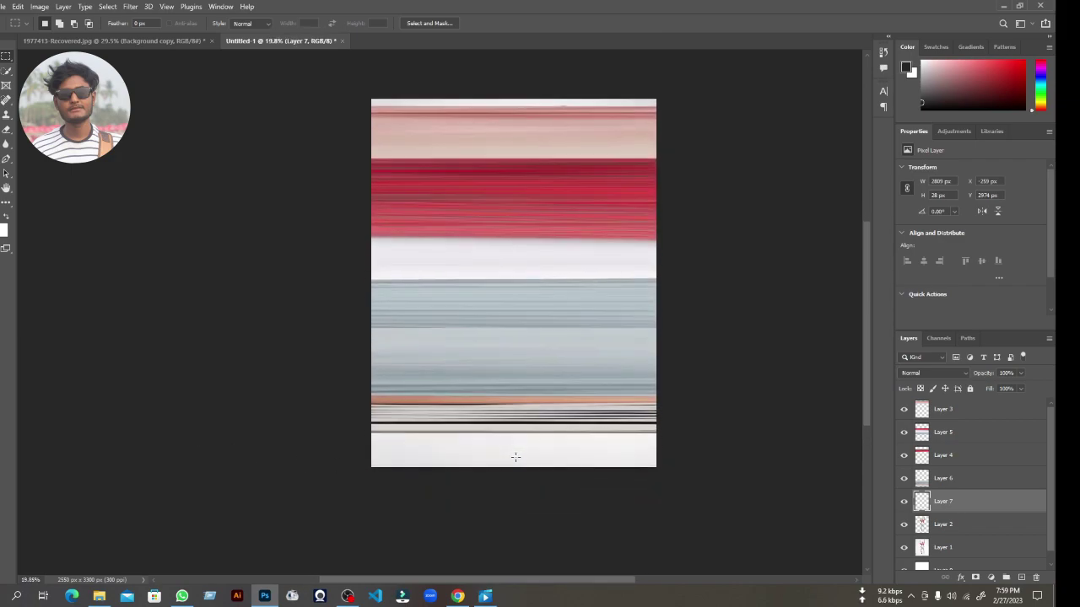
scroll(978, 549, down, 1)
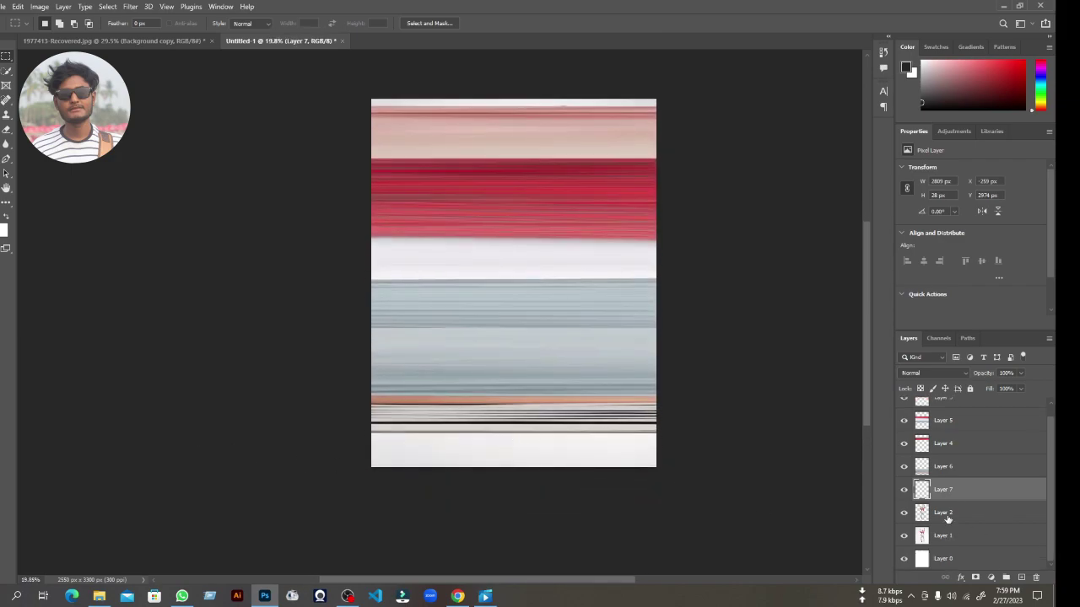
scroll(935, 506, up, 1)
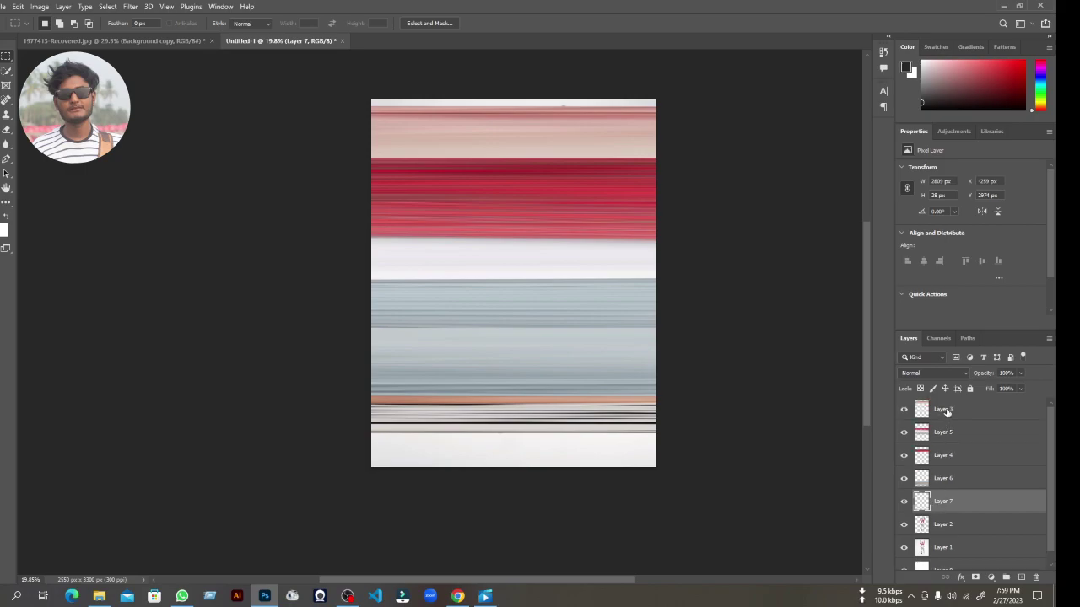
shift+click(946, 414)
right_click(947, 414)
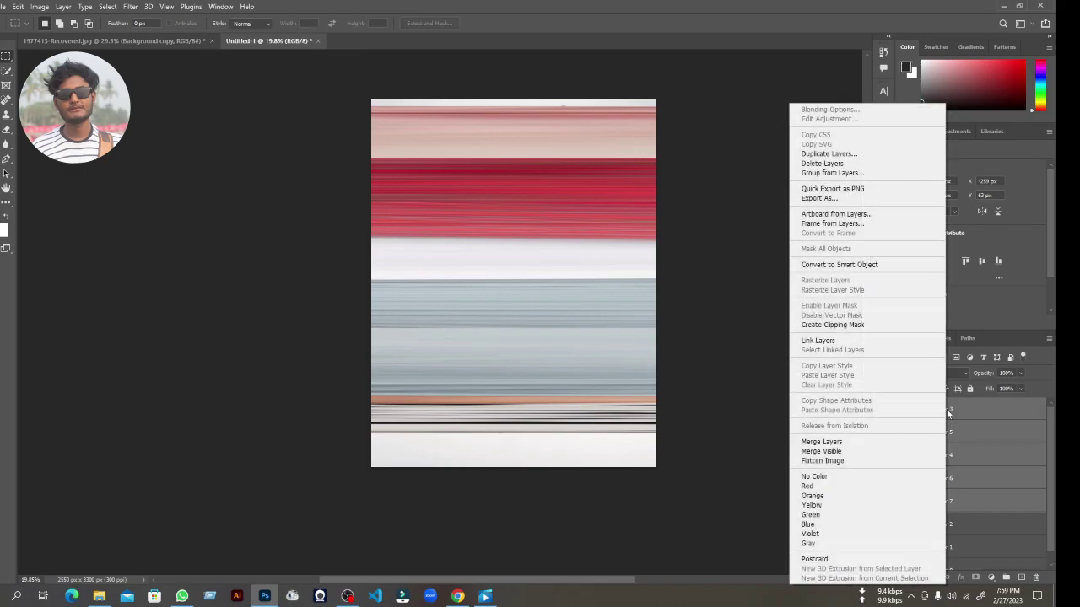
click(882, 442)
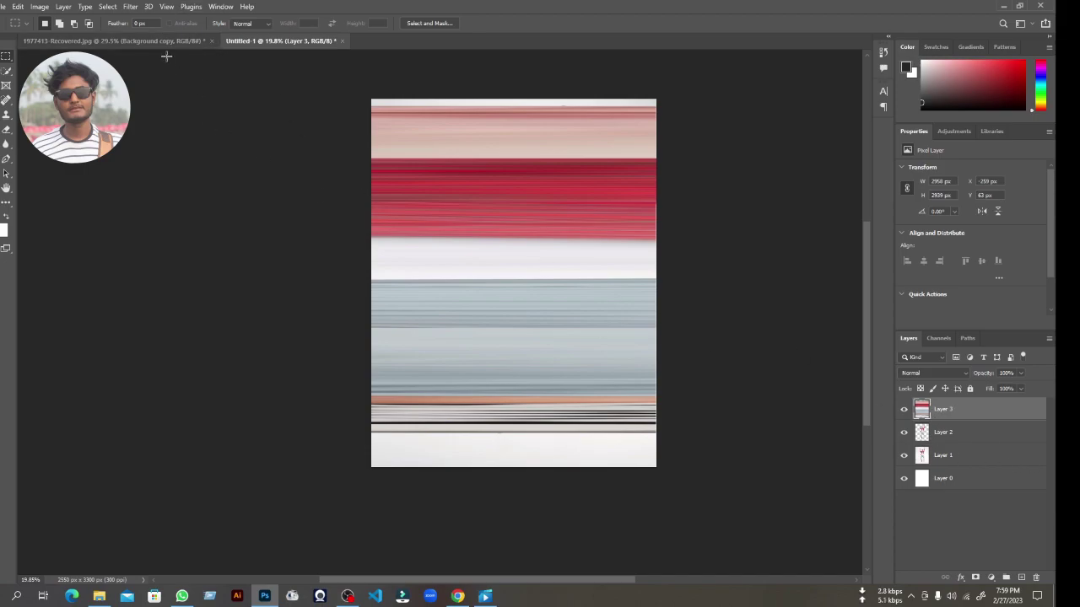
Apply Polar Coordinates (Rectangular to Polar) to bend Layer 3's streaks into concentric rings
click(131, 7)
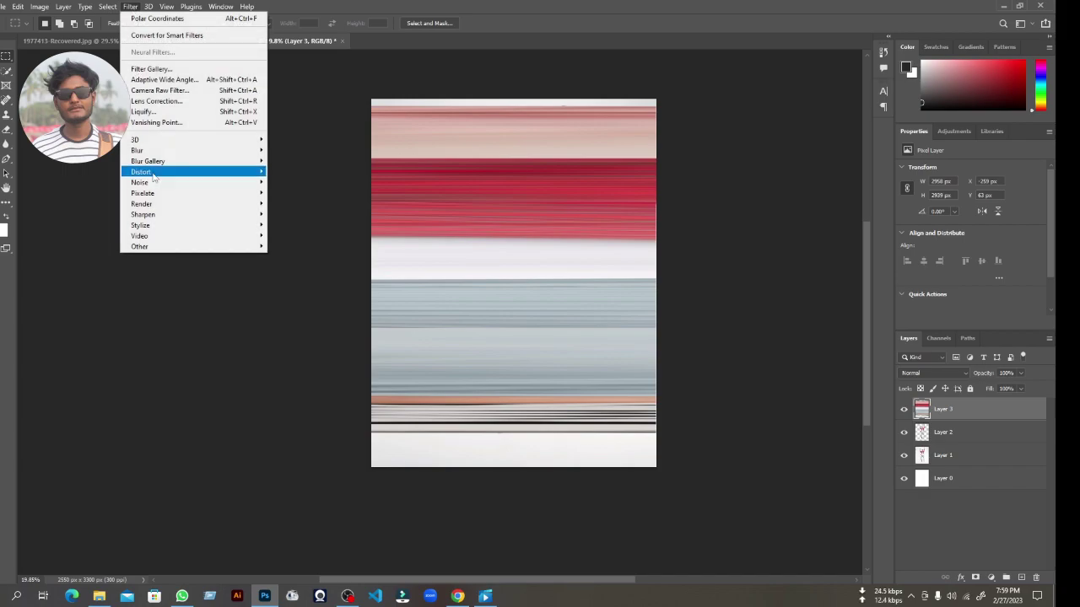
mouse_move(141, 172)
click(308, 192)
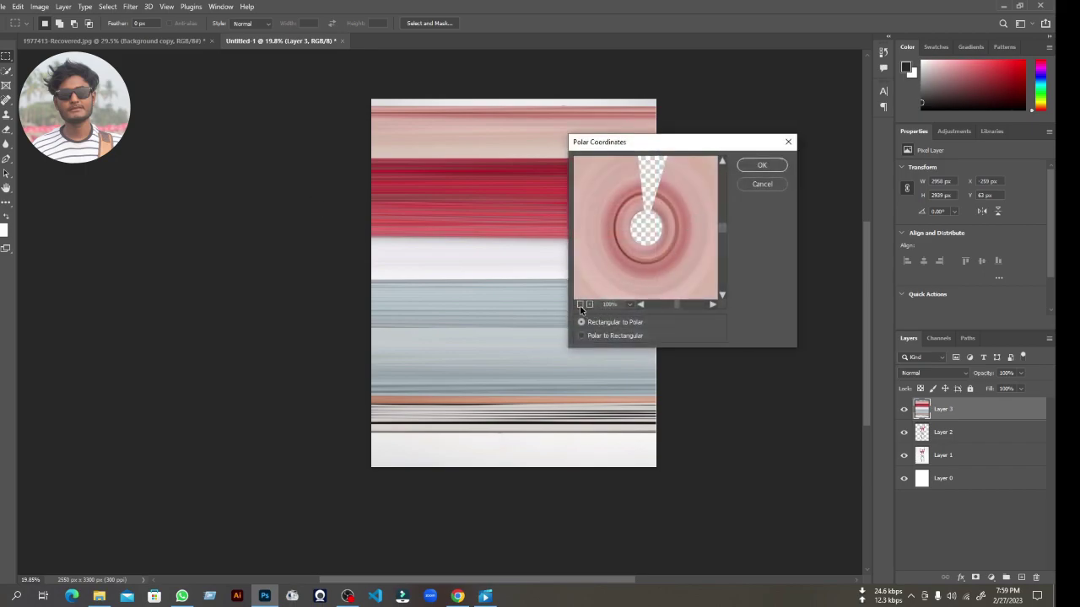
click(580, 305)
click(580, 305)
click(579, 304)
click(579, 304)
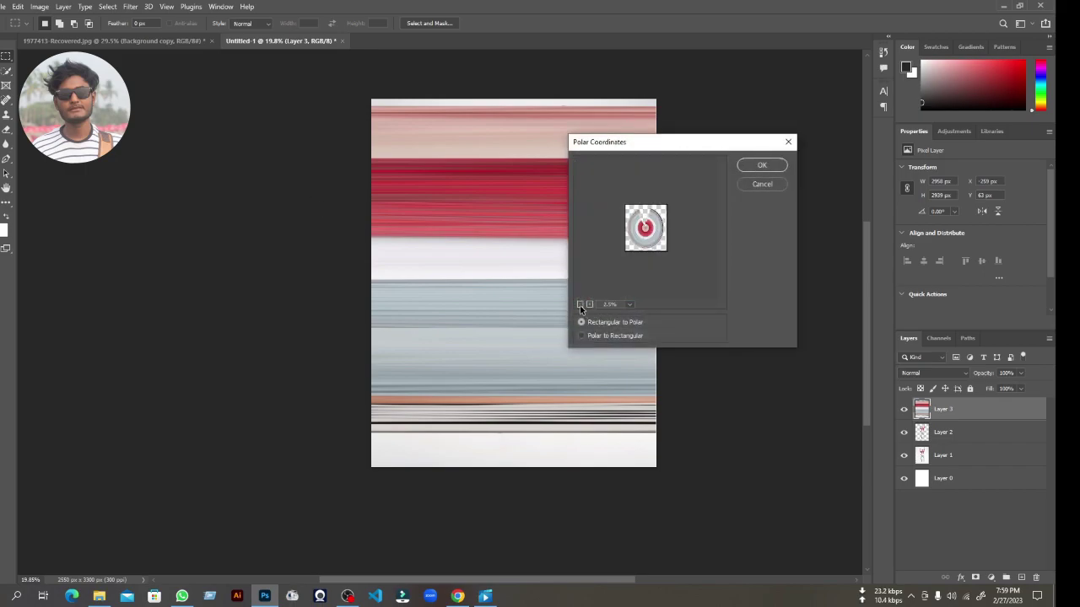
click(590, 306)
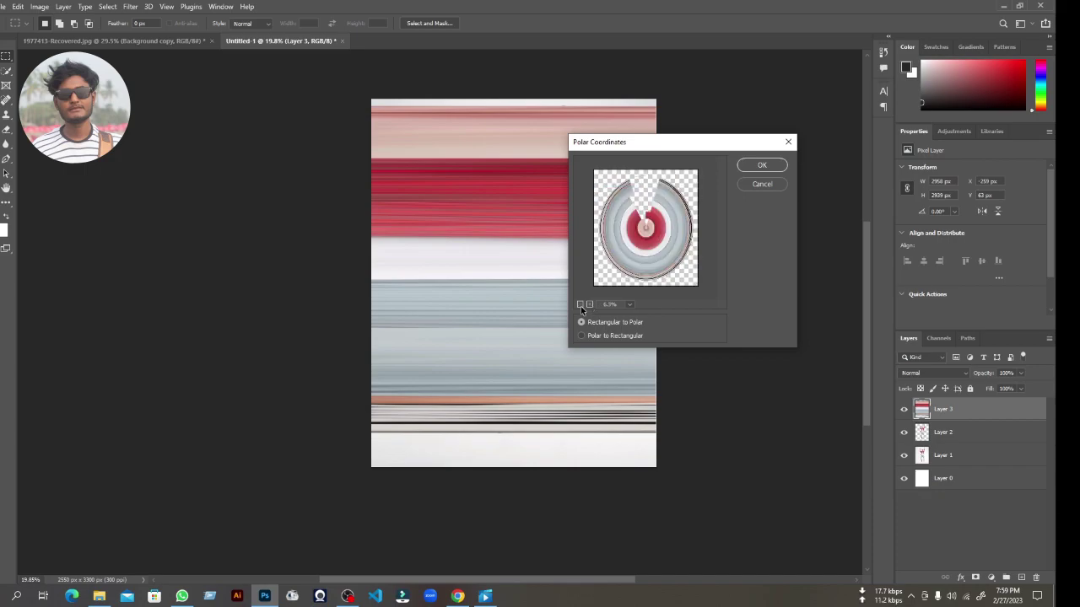
click(580, 304)
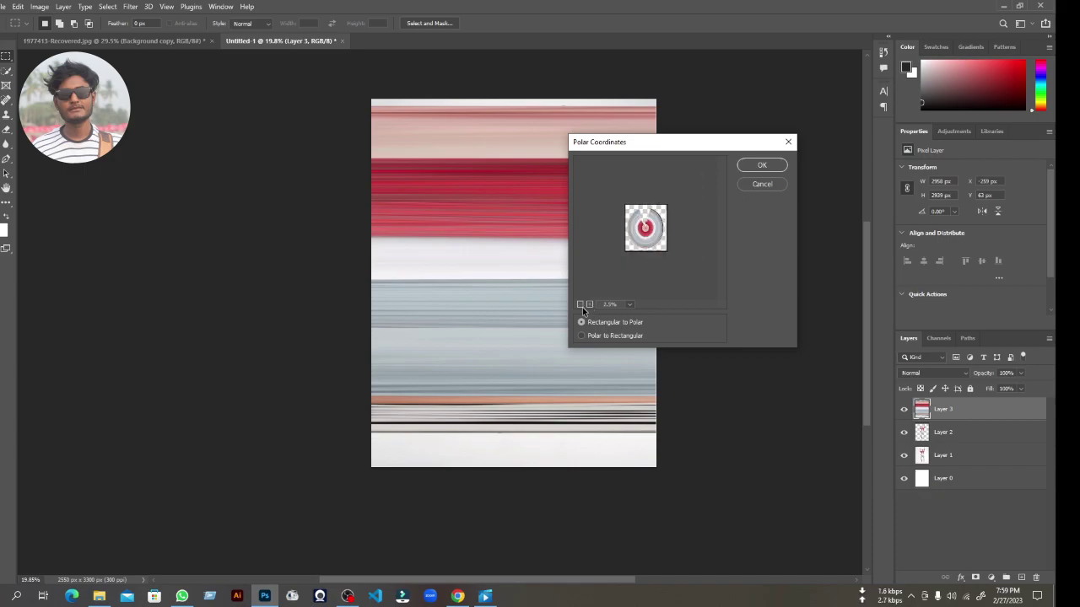
click(763, 166)
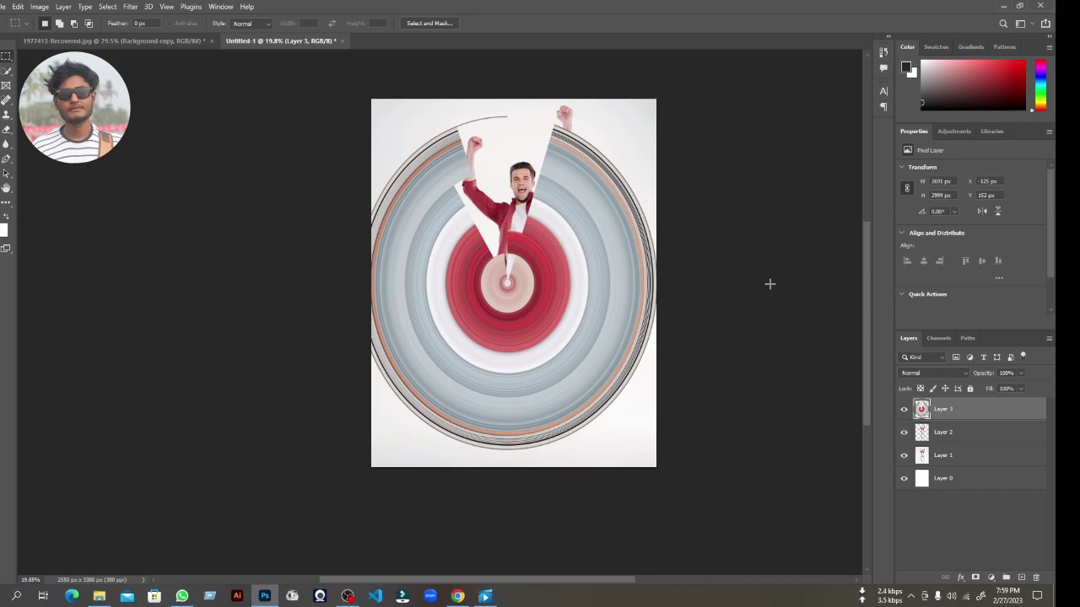
Scale the rings to about 1863 × 1893 px over the man's torso, and stack Layer 2 above them
key(ctrl+t)
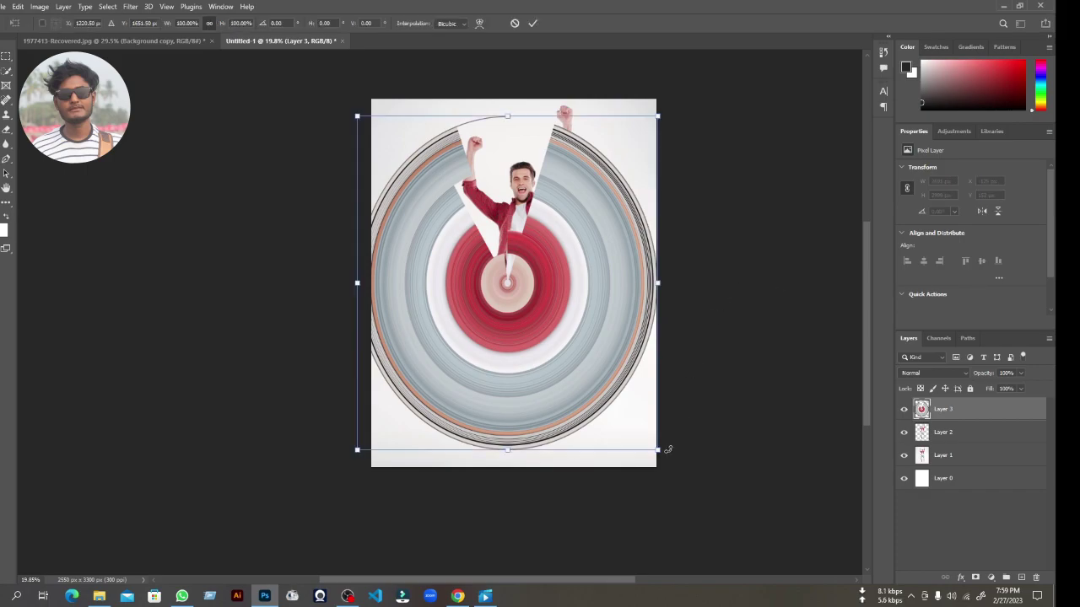
drag(667, 449, 561, 340)
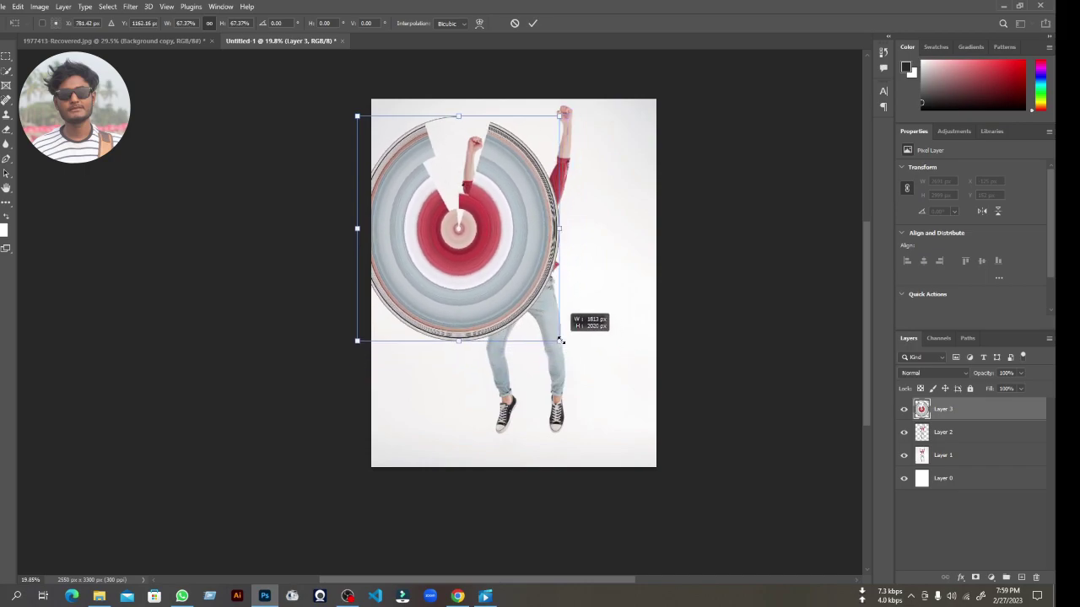
drag(459, 271, 517, 300)
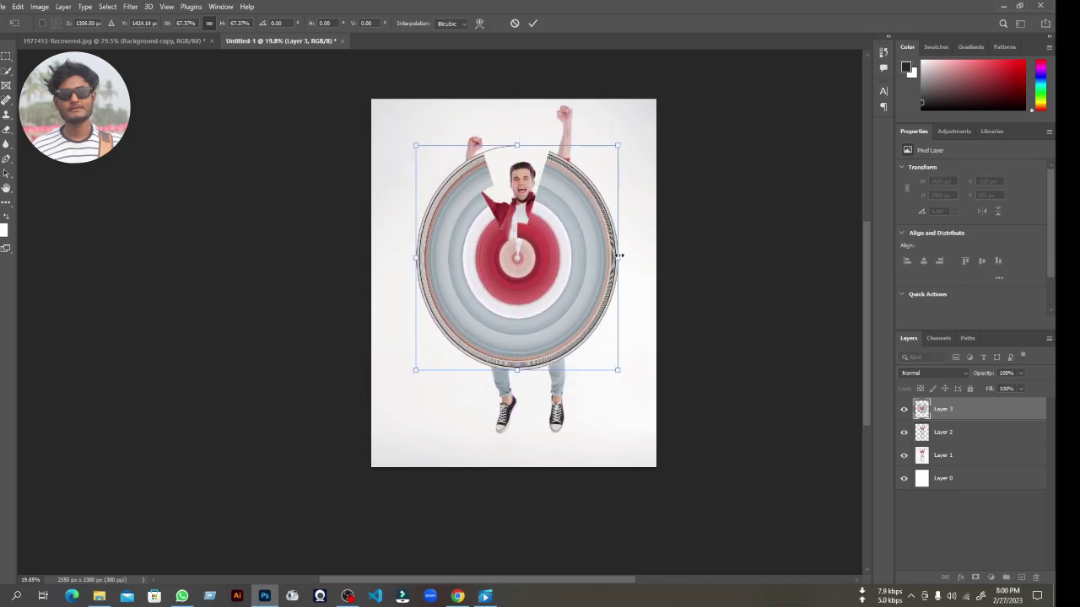
drag(518, 369, 519, 354)
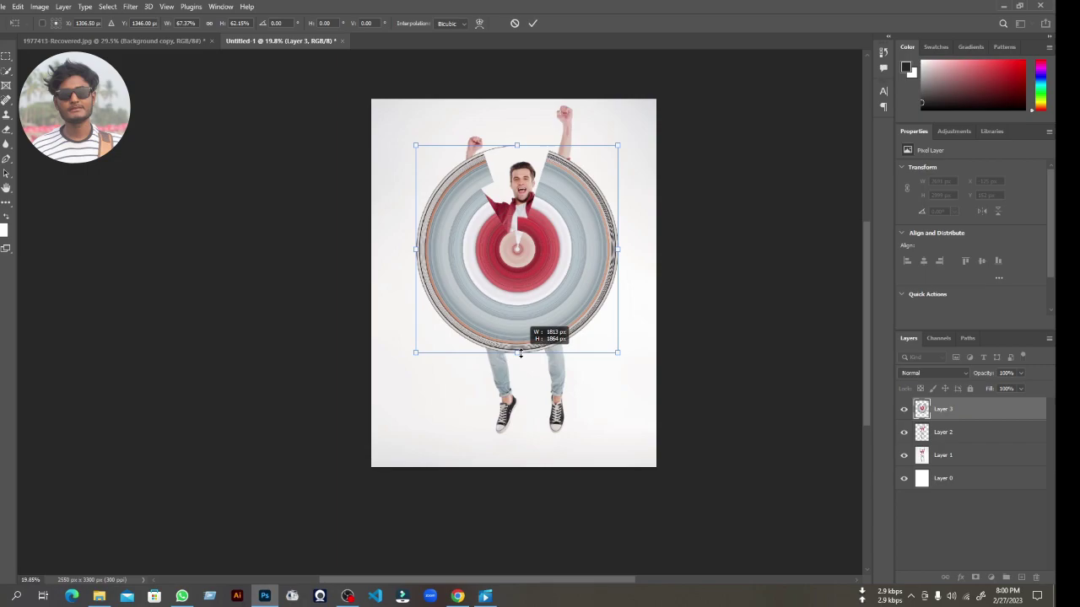
drag(526, 302, 533, 325)
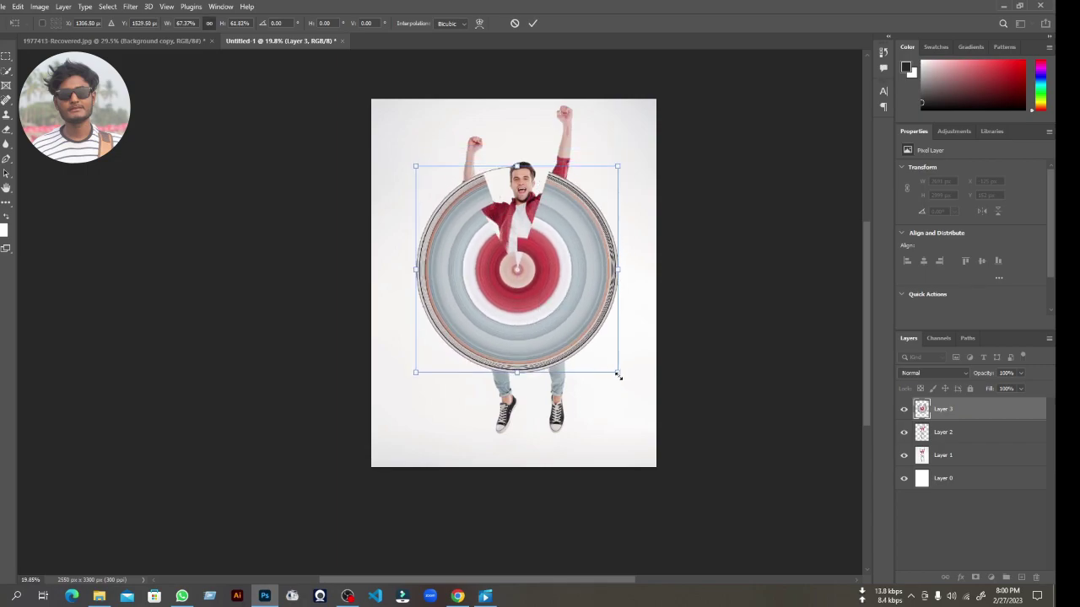
mouse_move(618, 375)
mouse_down()
mouse_move(573, 314)
mouse_move(623, 380)
mouse_up()
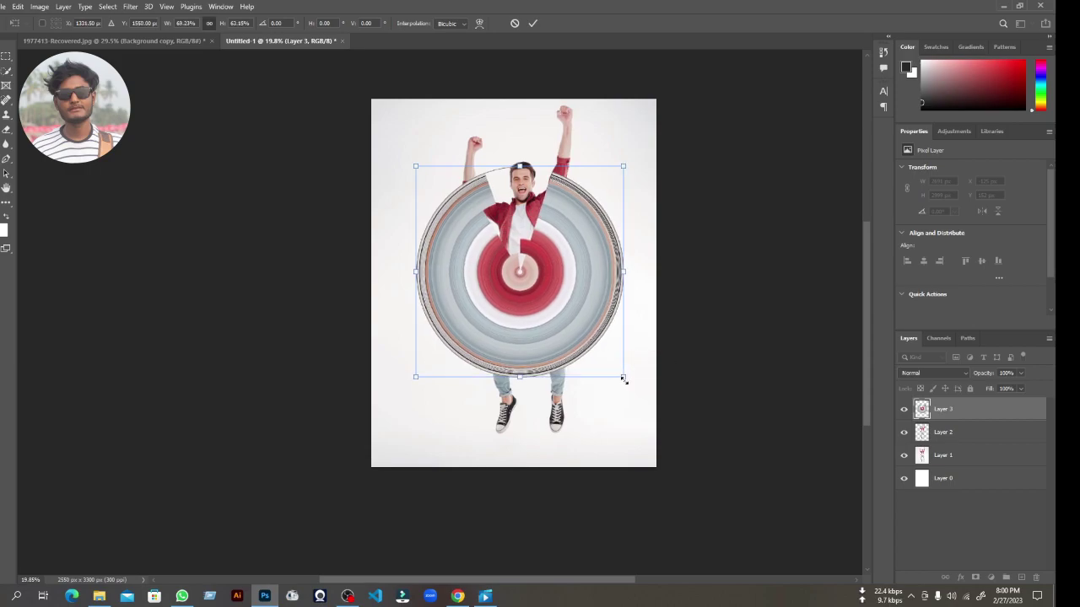
click(532, 24)
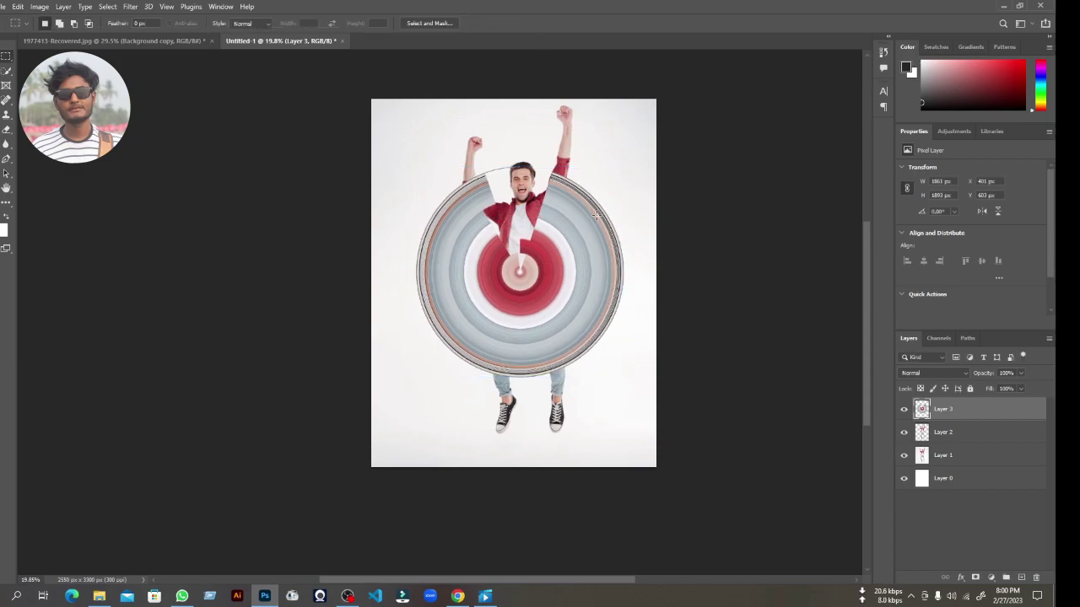
drag(958, 431, 954, 402)
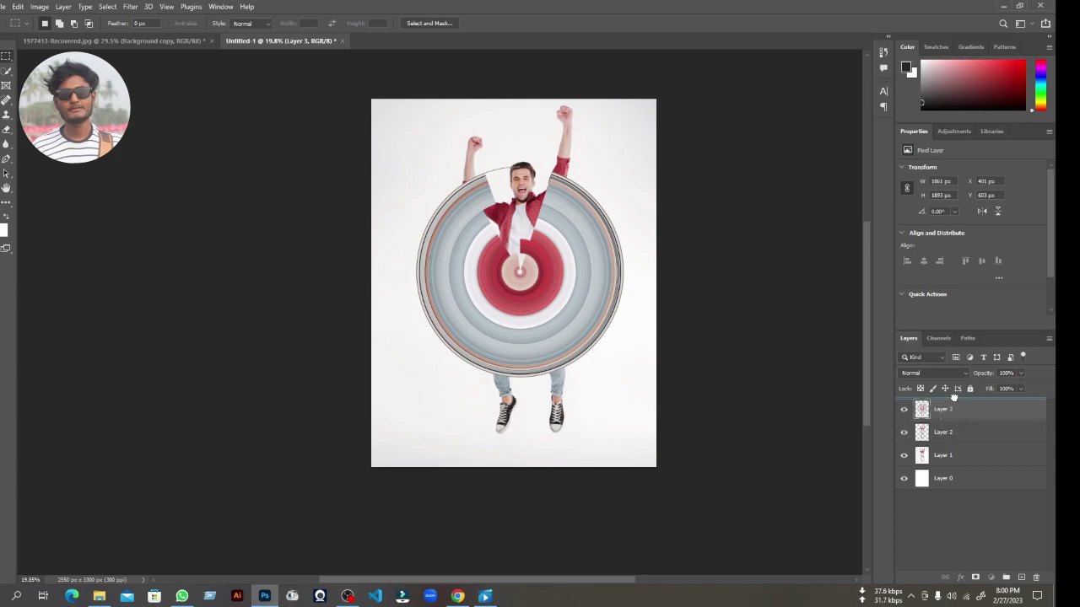
Scale the jumping man to about 69% (686 × 2036 px), centre him, and hide Layer 1
key(v)
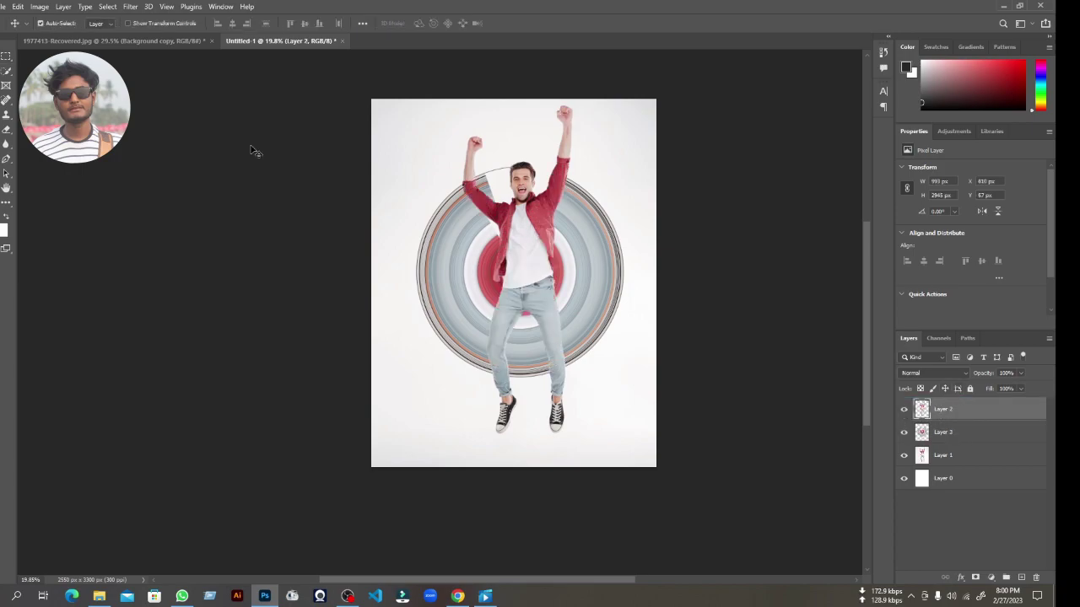
key(ctrl+t)
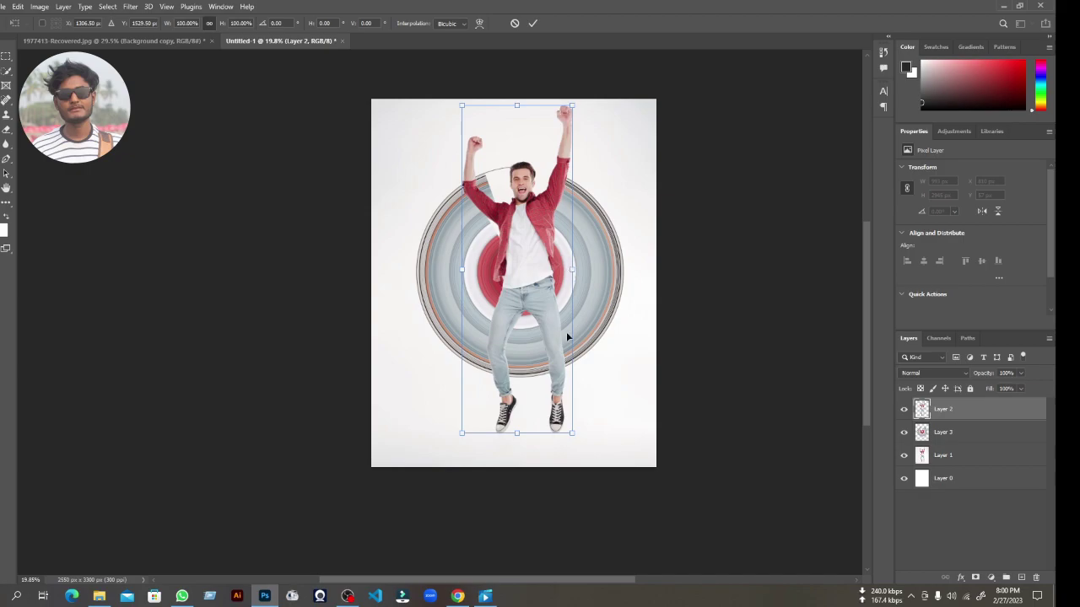
drag(572, 433, 553, 374)
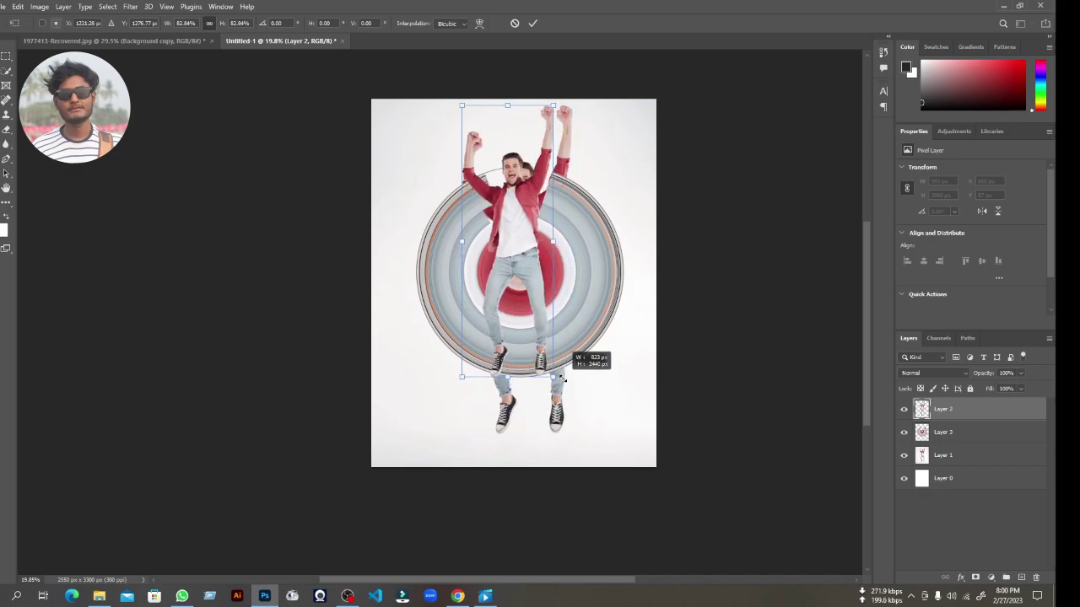
drag(511, 110, 522, 174)
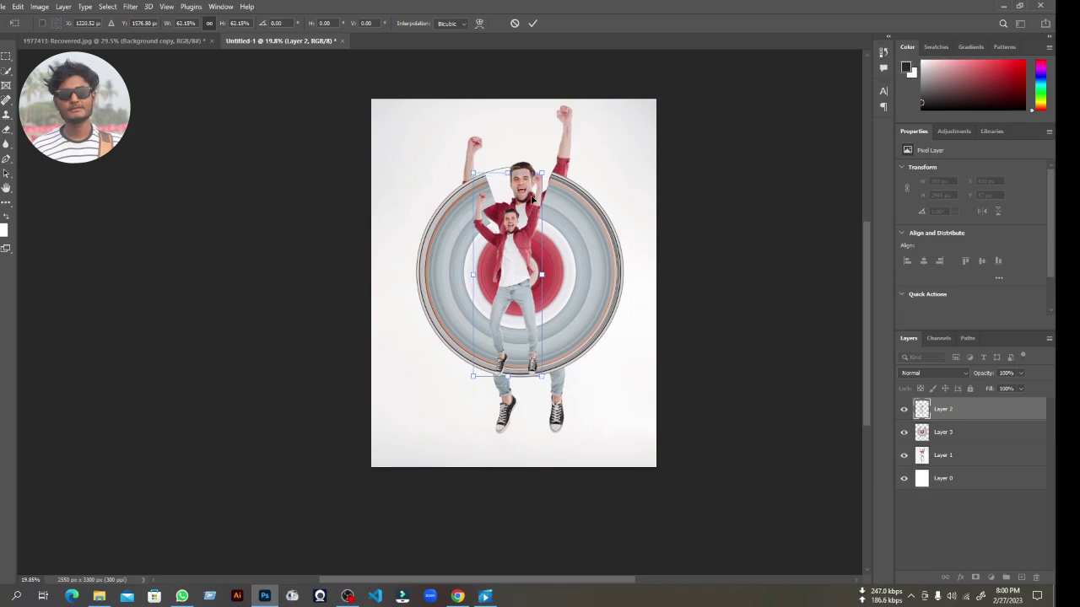
mouse_move(518, 234)
mouse_down()
mouse_move(532, 239)
mouse_move(466, 235)
mouse_up()
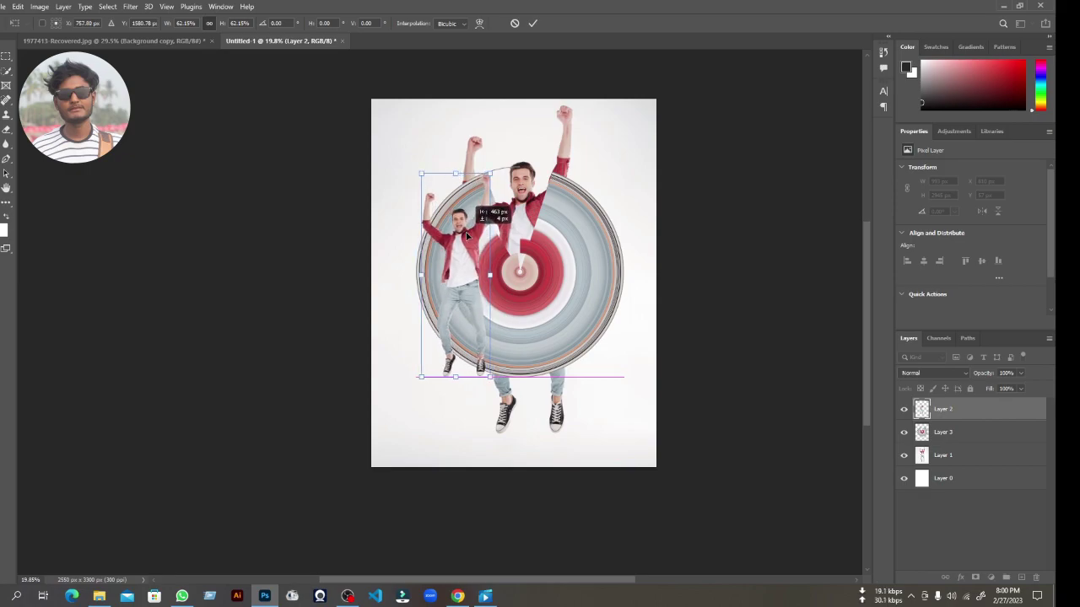
drag(466, 235, 524, 216)
drag(549, 358, 567, 374)
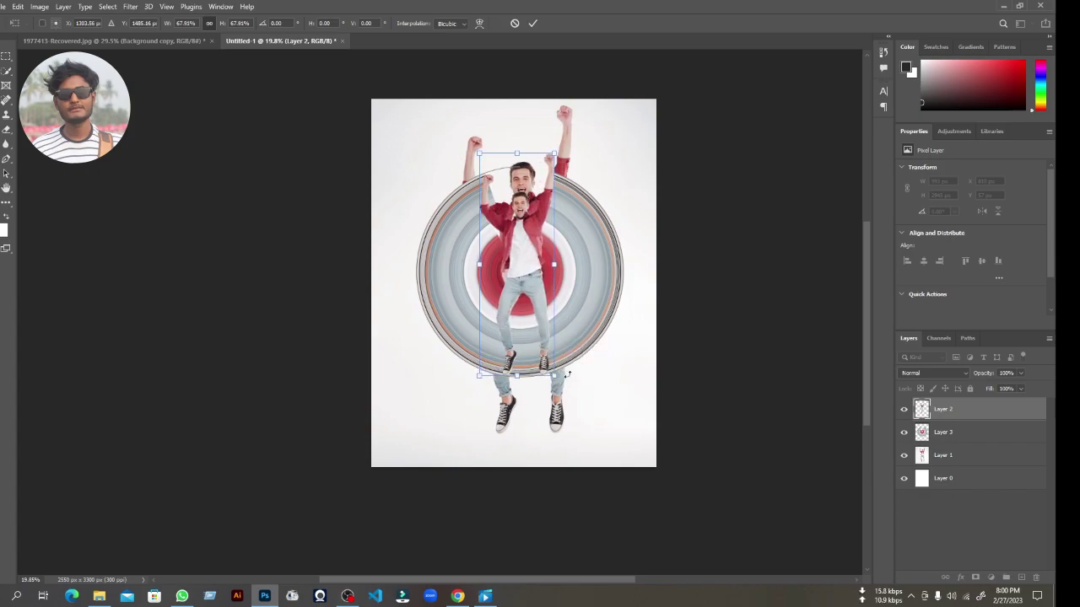
drag(480, 154, 478, 150)
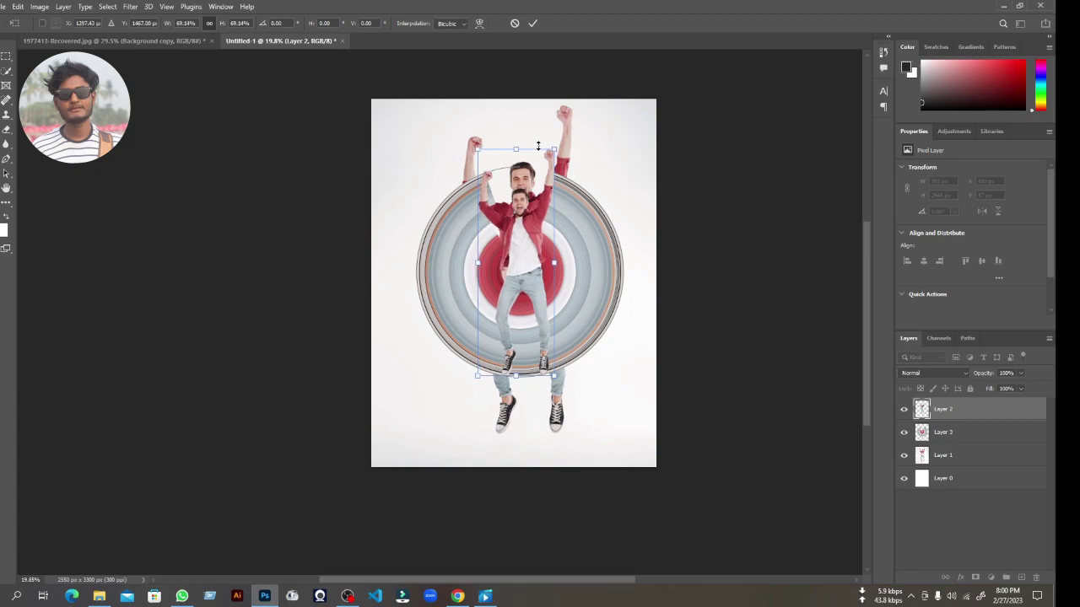
click(533, 23)
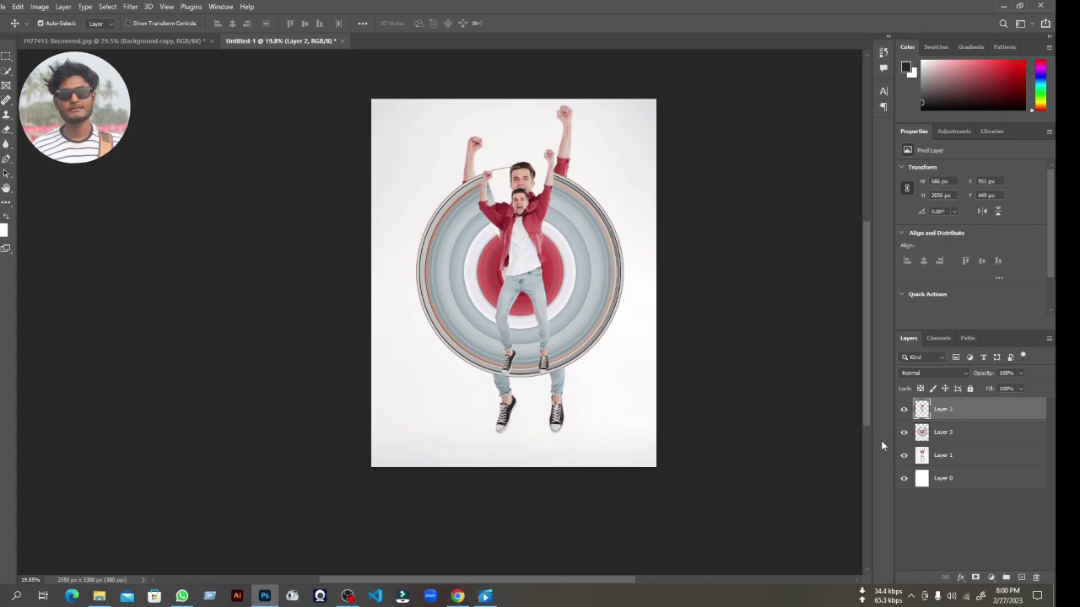
click(904, 456)
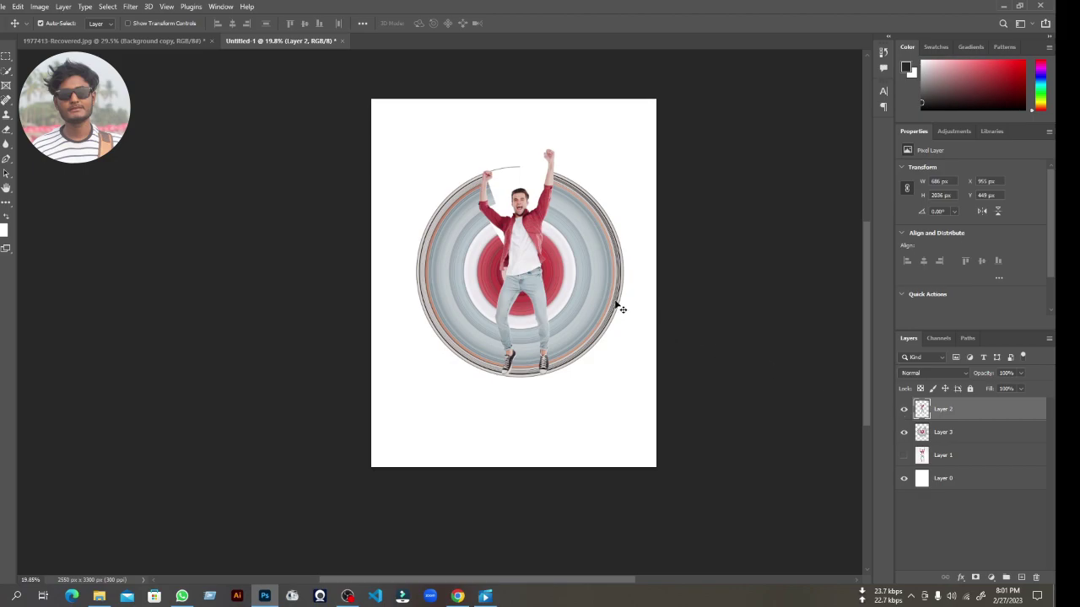
Duplicate Layer 3 and rotate the ring copy about 39° clockwise
click(947, 431)
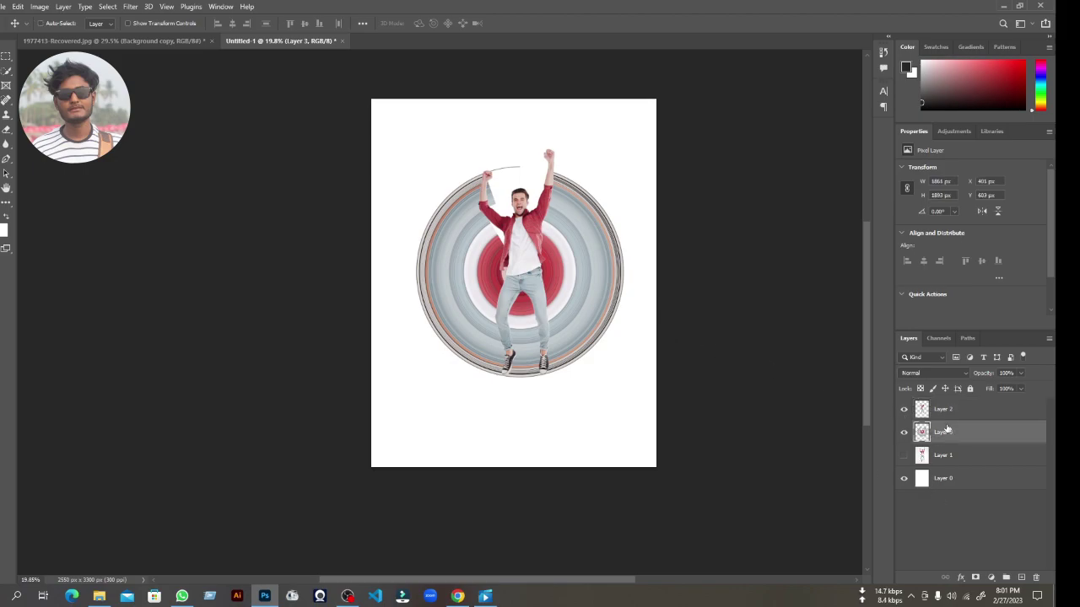
key(ctrl+t)
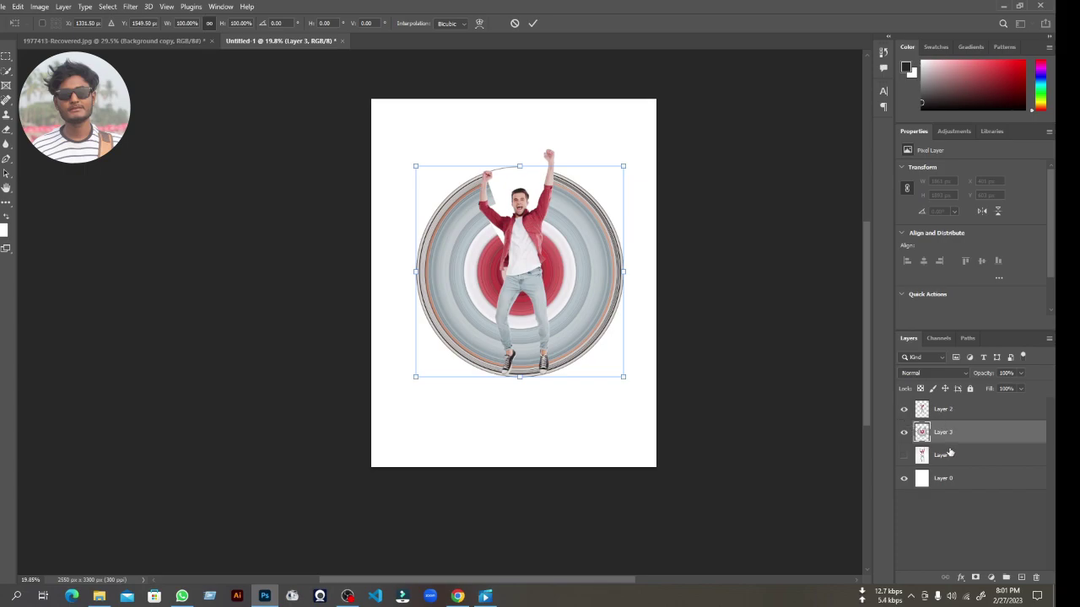
key(Return)
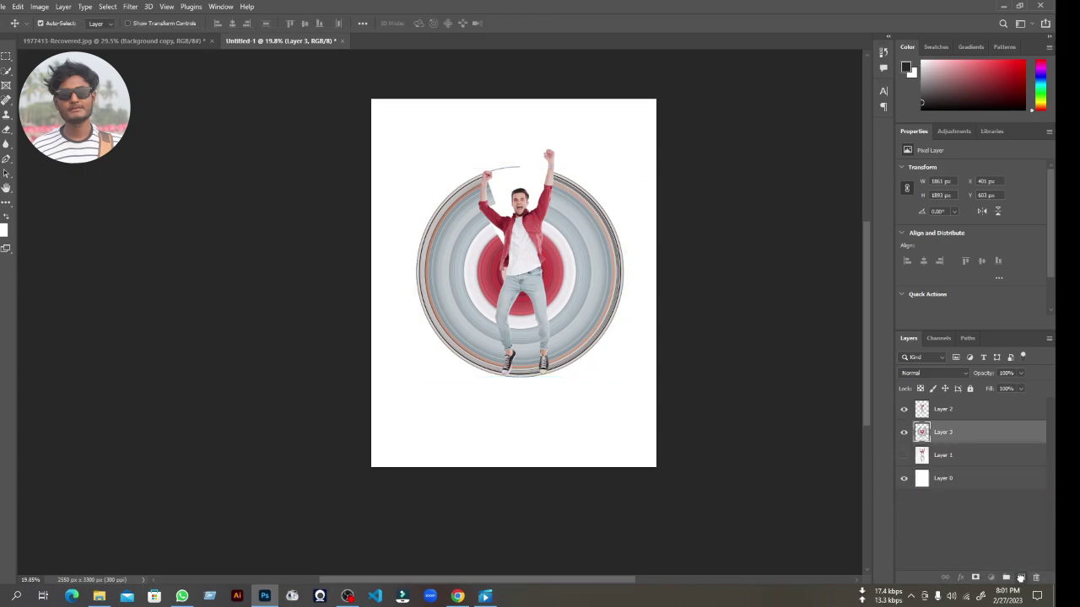
drag(1020, 579, 1020, 578)
key(ctrl+t)
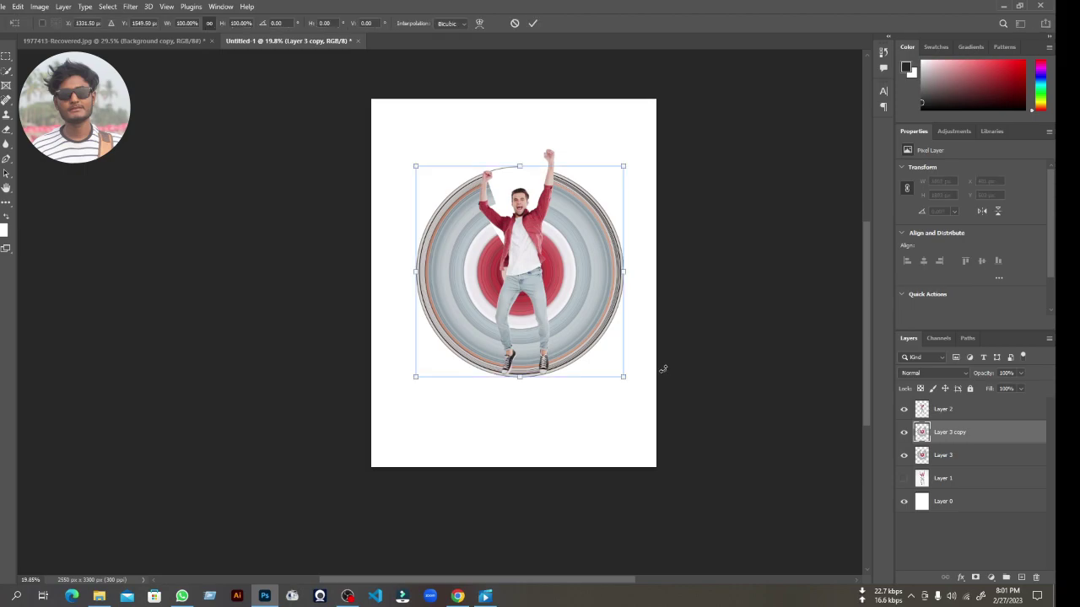
mouse_move(647, 168)
mouse_down()
mouse_move(722, 256)
mouse_move(746, 329)
mouse_move(737, 416)
mouse_move(731, 364)
mouse_move(701, 309)
mouse_move(663, 258)
mouse_move(630, 242)
mouse_move(673, 263)
mouse_move(700, 296)
mouse_move(683, 271)
mouse_up()
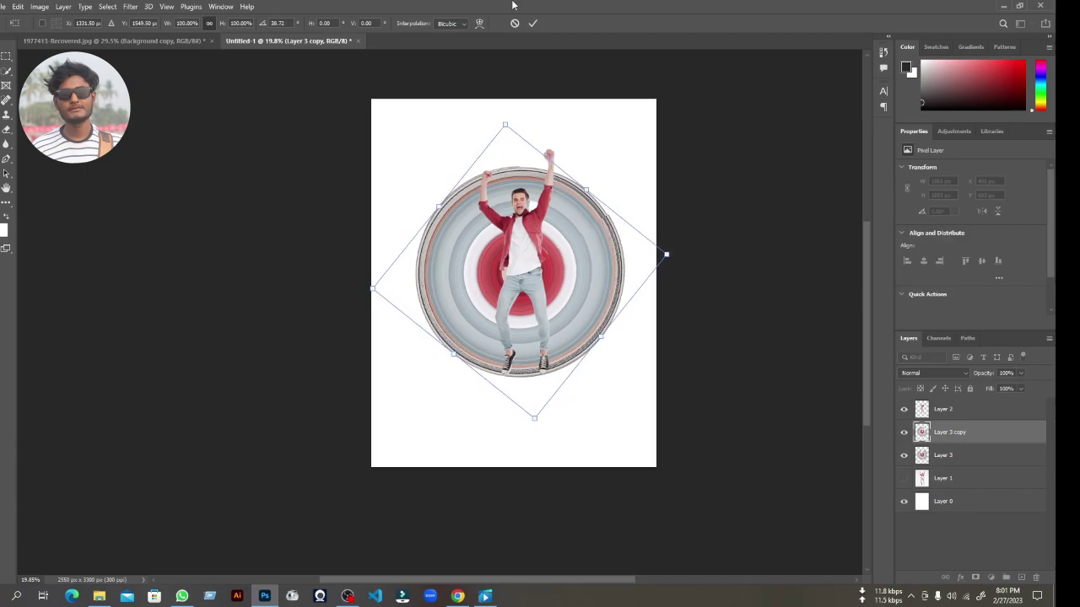
click(534, 23)
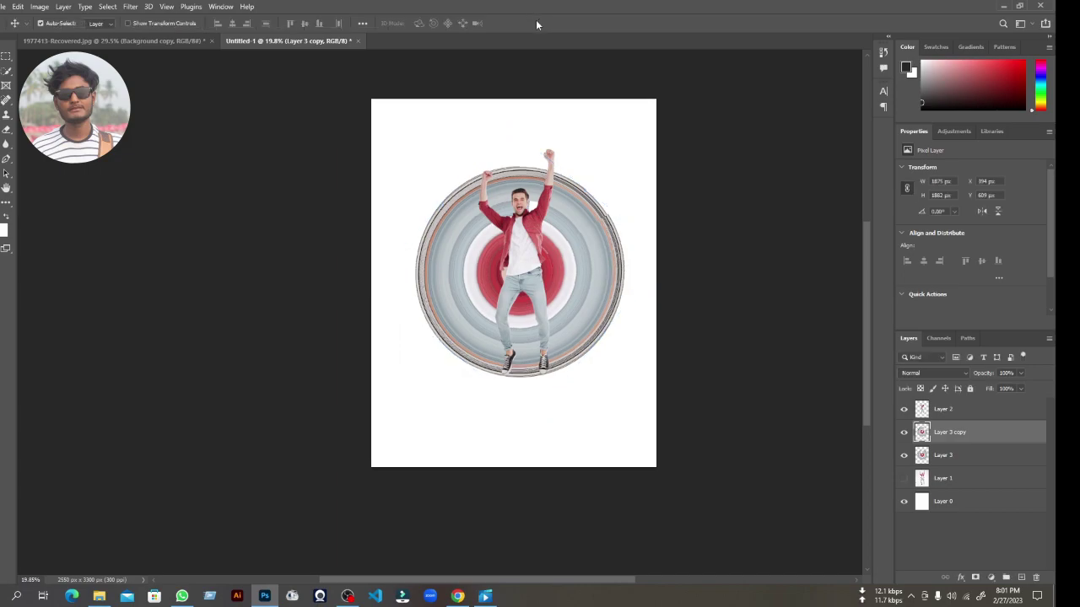
click(953, 479)
click(947, 409)
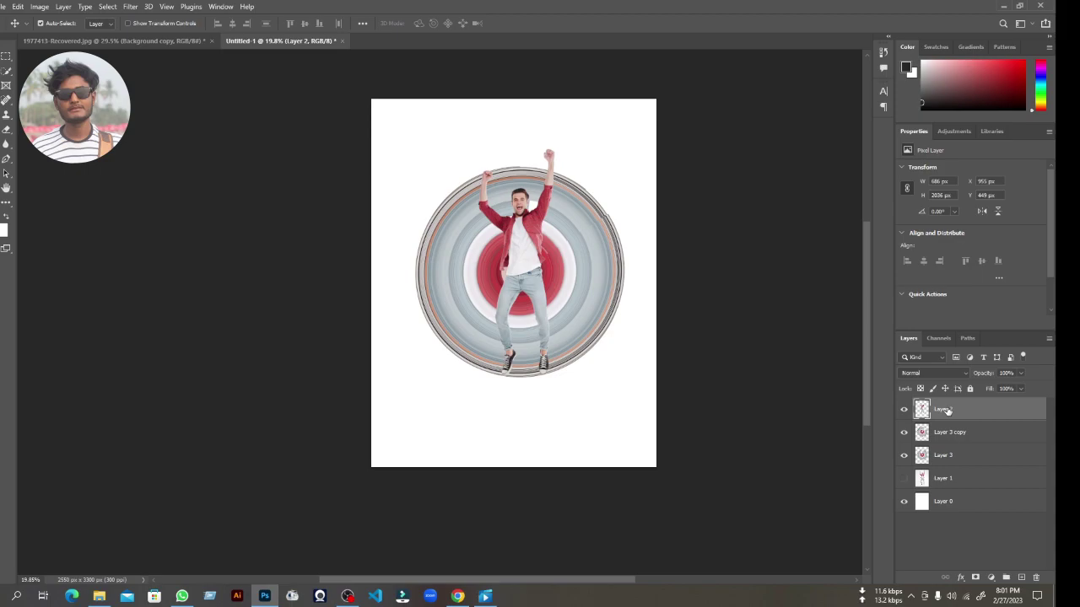
Shrink the jumping man on Layer 2 from his top-right corner
key(ctrl+t)
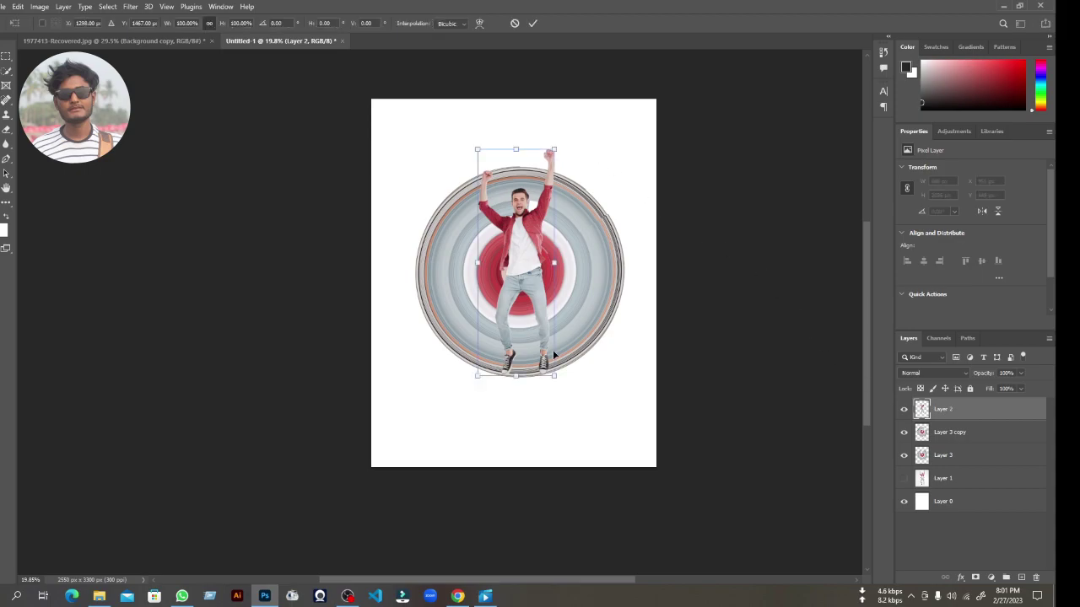
mouse_move(554, 151)
mouse_down()
mouse_move(539, 169)
mouse_move(549, 169)
mouse_up()
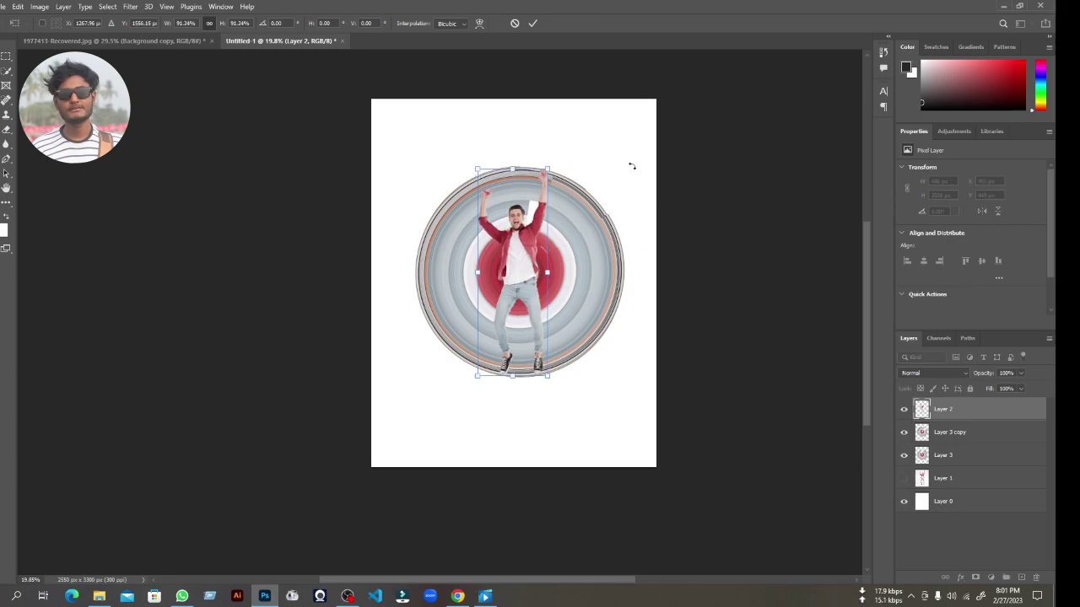
drag(547, 379, 548, 380)
click(534, 23)
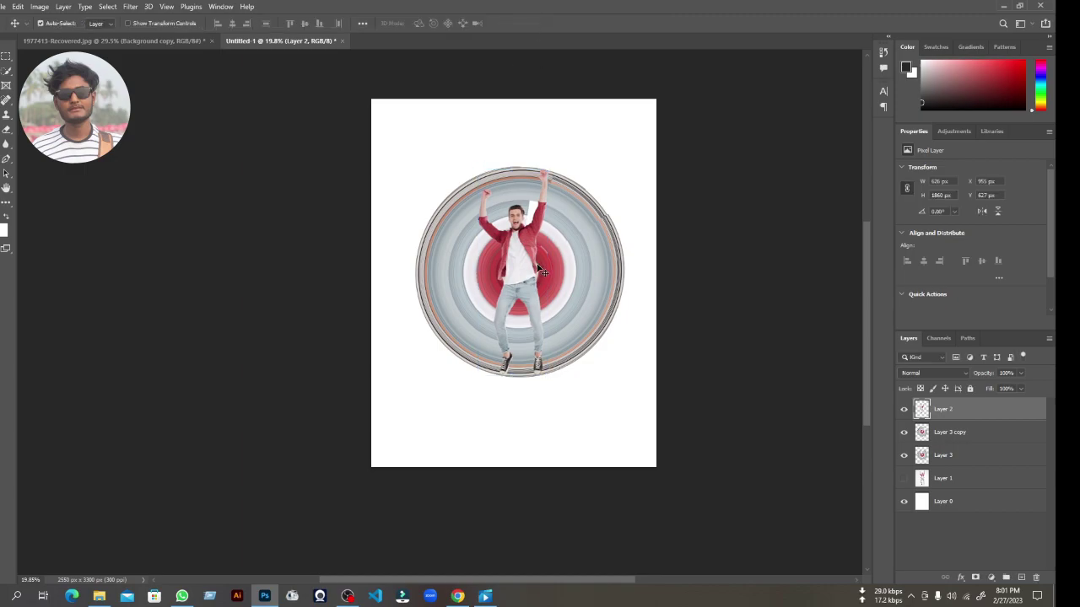
Move the man up and left and enlarge him to about 102% (637 × 1894 px)
scroll(552, 340, up, 3)
scroll(552, 339, up, 2)
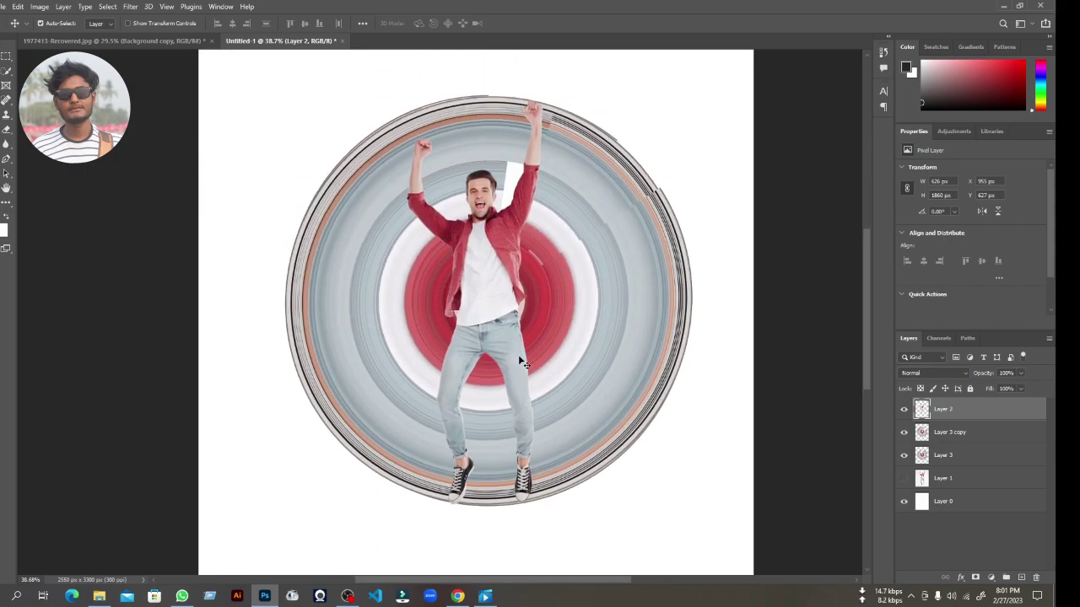
drag(507, 220, 492, 217)
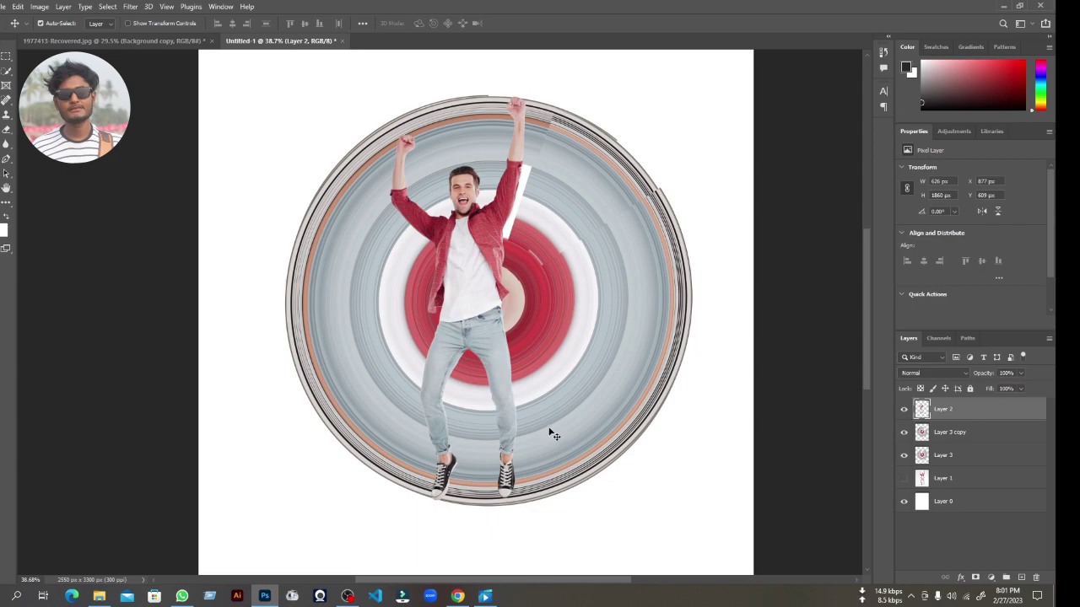
key(ctrl+t)
drag(528, 504, 529, 507)
key(Return)
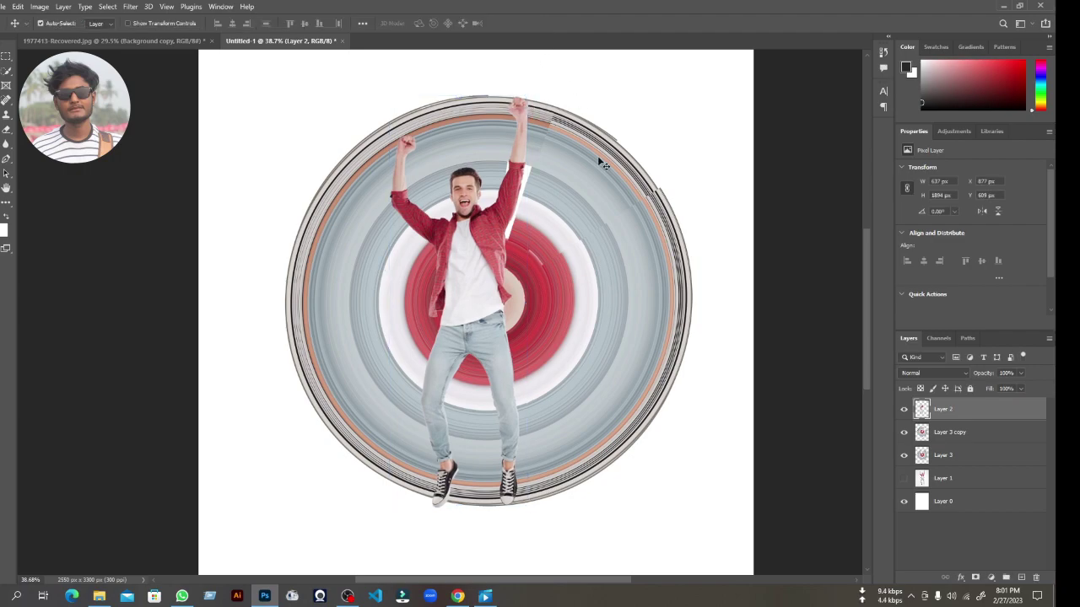
click(969, 434)
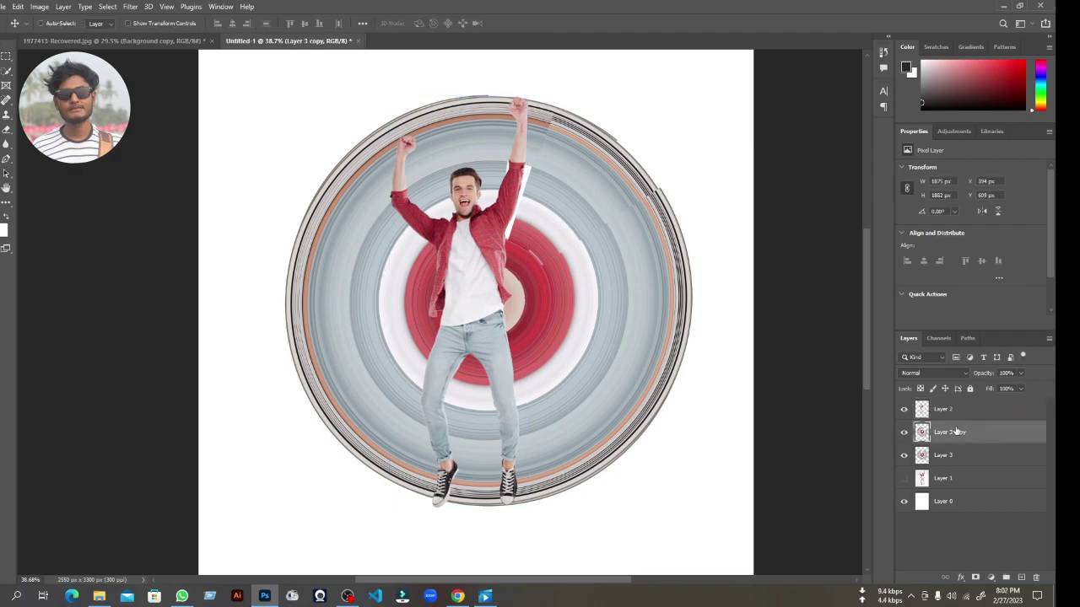
Rotate Layer 3 copy's rings about 14° clockwise and move Layer 3 above the copy
key(ctrl+t)
drag(710, 95, 755, 155)
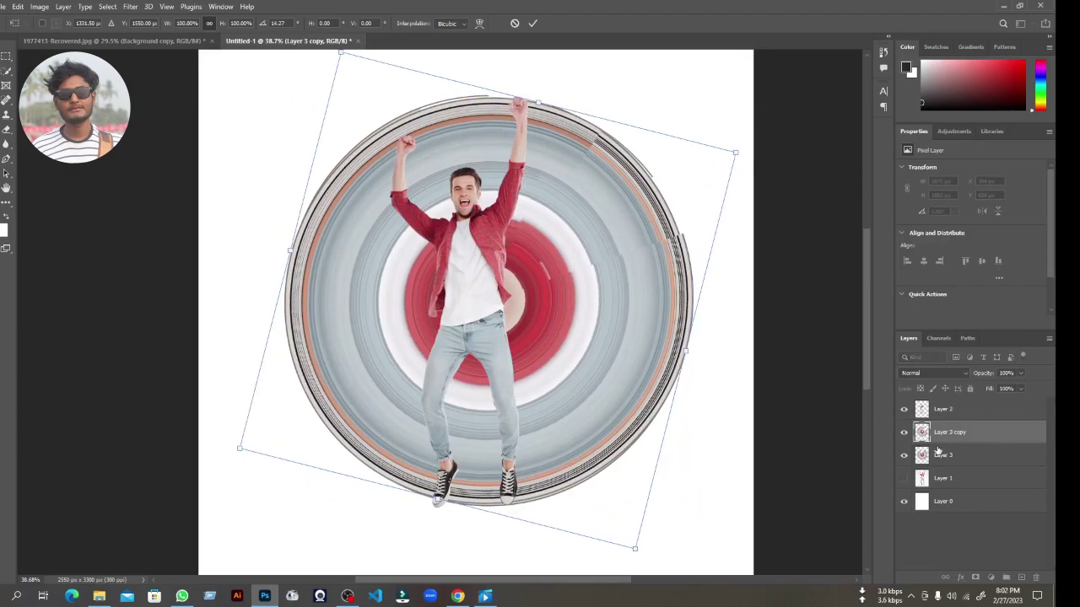
drag(957, 466, 954, 427)
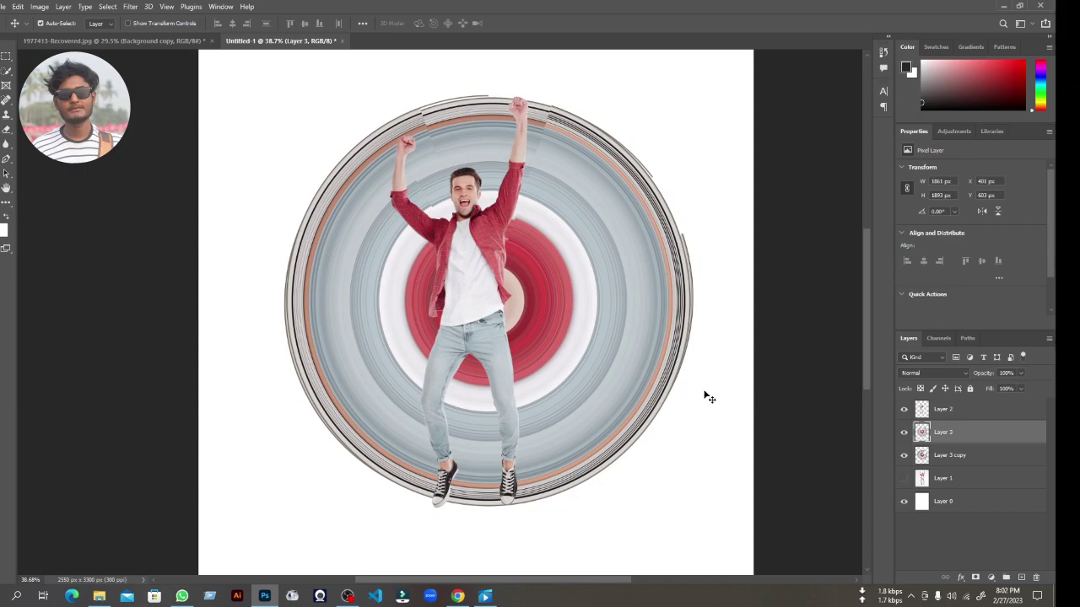
scroll(540, 374, down, 2)
scroll(540, 371, down, 2)
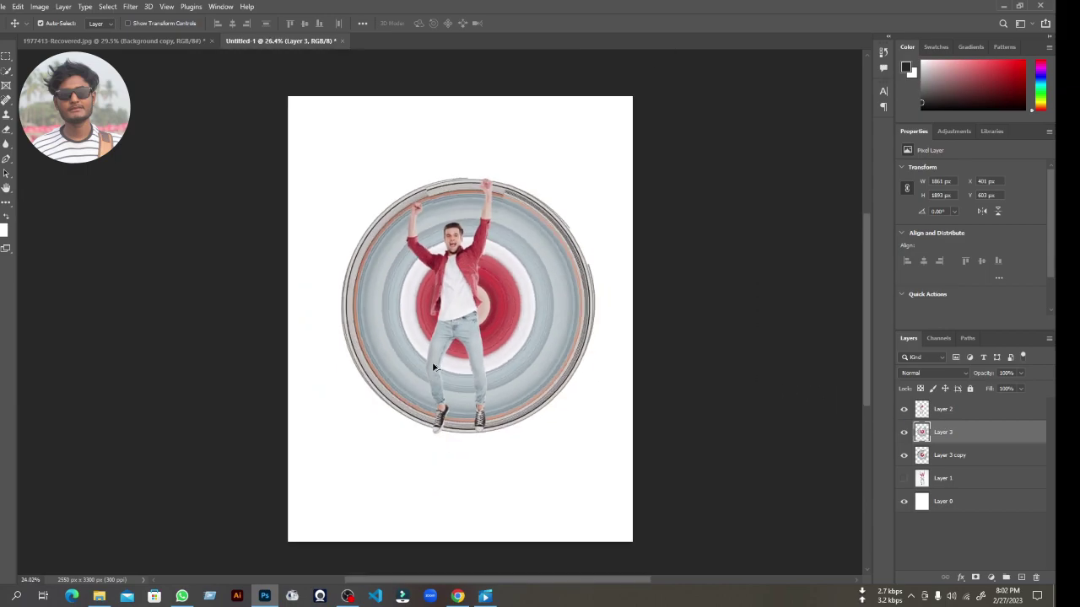
scroll(561, 344, up, 3)
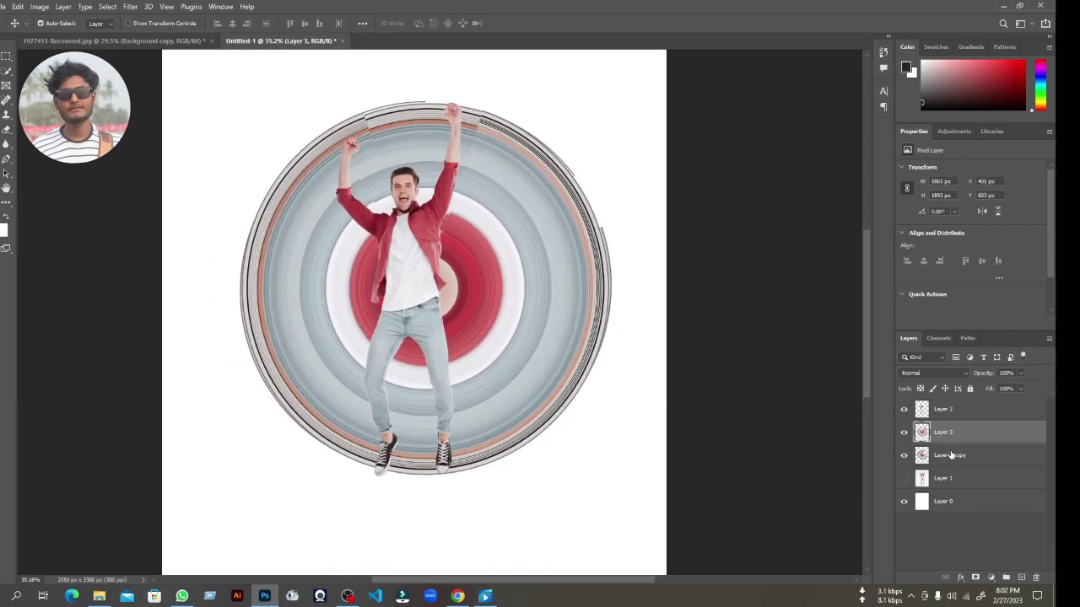
Nudge the Layer 3 rings right and down to about X 411, Y 614 px
key(Right)
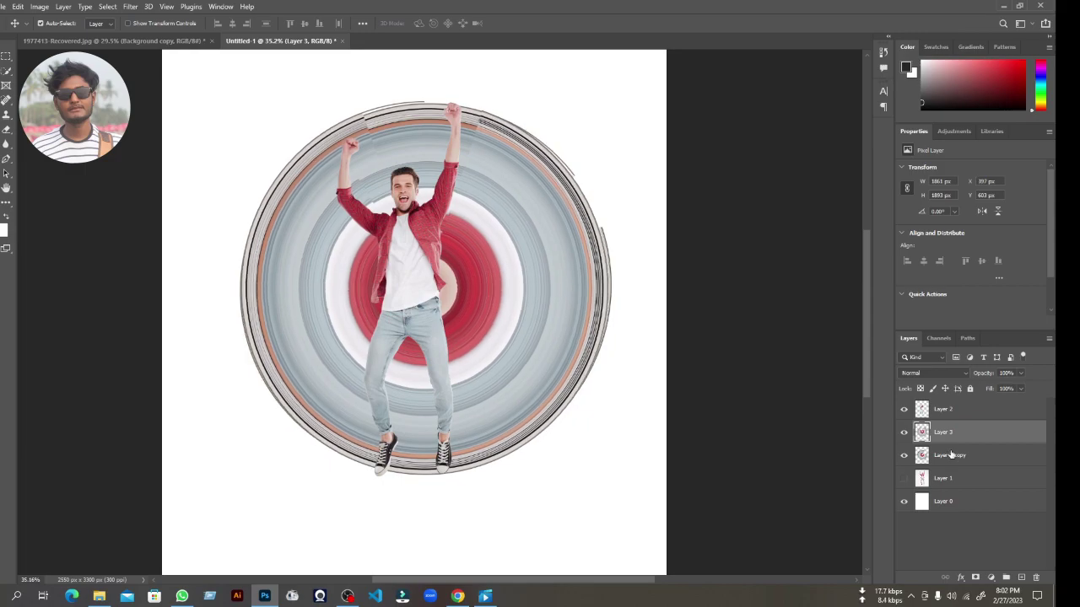
key(Right)
key(Right)
key(Right)
key(Right)
key(Right)
key(Right)
key(Right)
key(Right)
key(Right)
key(Right)
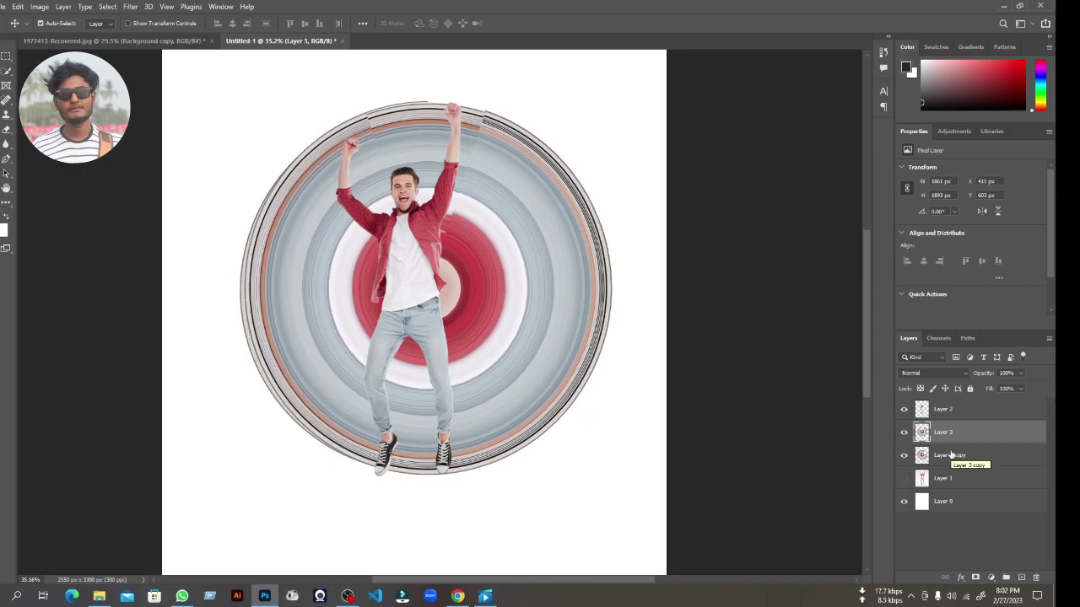
key(Up)
key(Up)
key(Up)
key(Down)
key(Down)
key(Down)
key(Down)
key(Down)
key(Down)
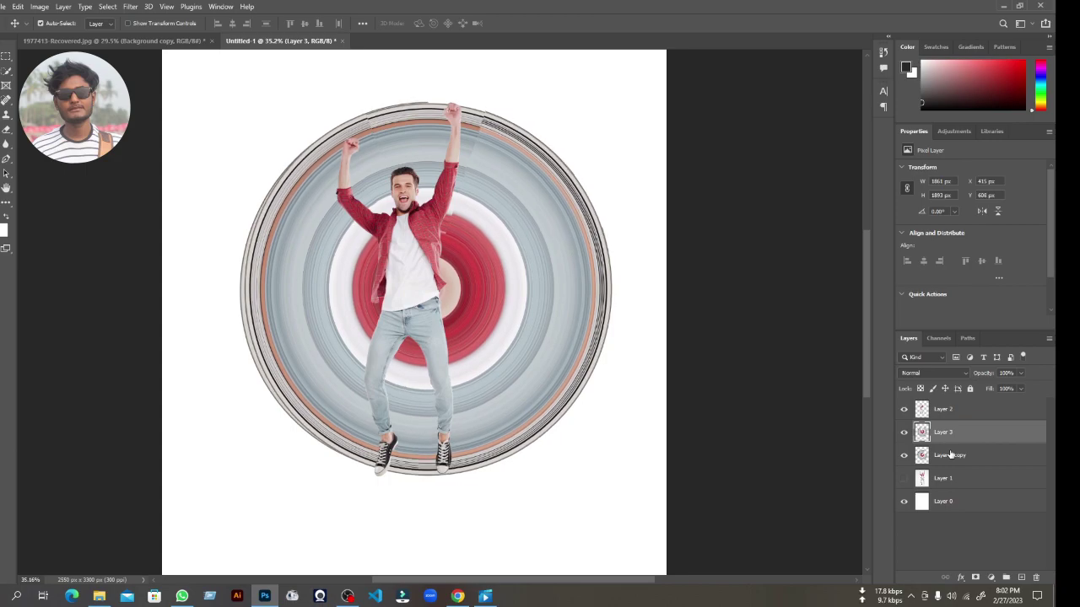
key(Down)
key(Down)
key(Down)
key(Down)
key(Down)
key(Down)
key(Down)
key(Down)
key(Right)
key(Right)
key(Right)
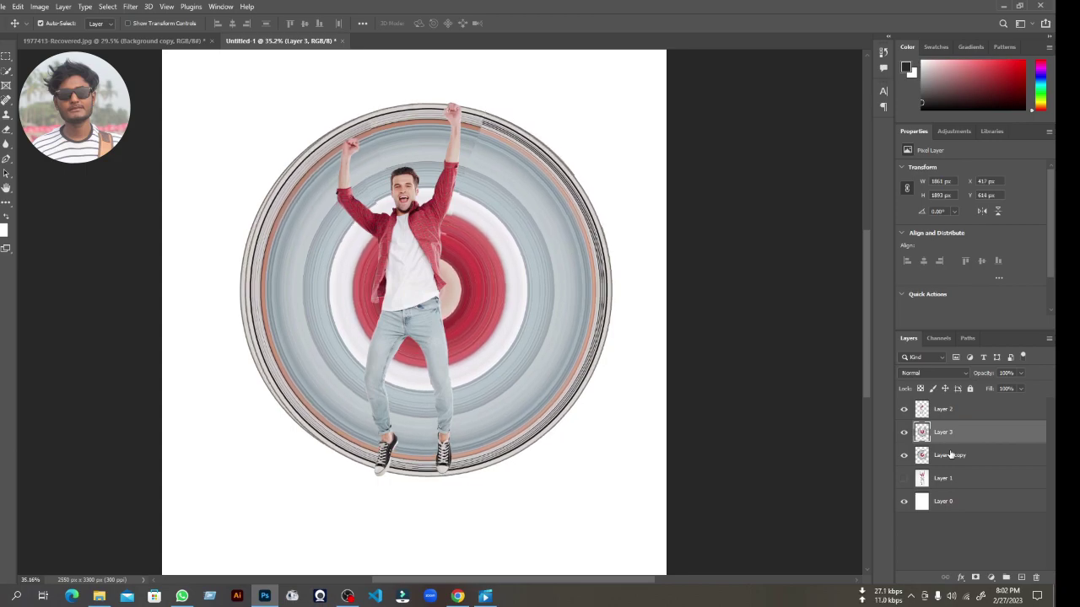
key(Right)
key(Right)
key(Right)
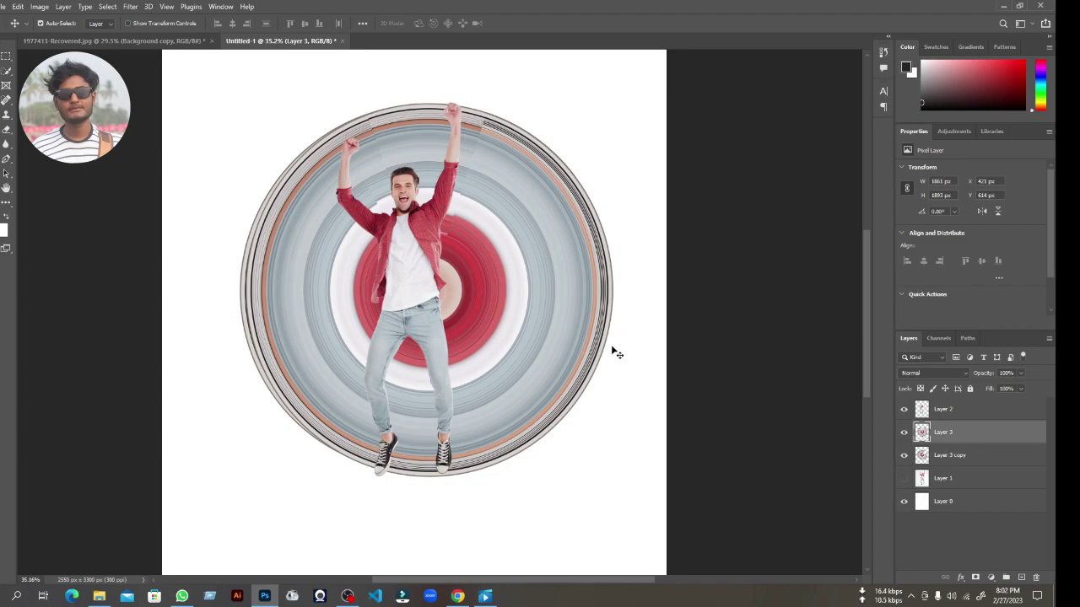
Merge Layer 3 copy into Layer 3 and nudge the man down to X 897, Y 617 px
ctrl+click(960, 456)
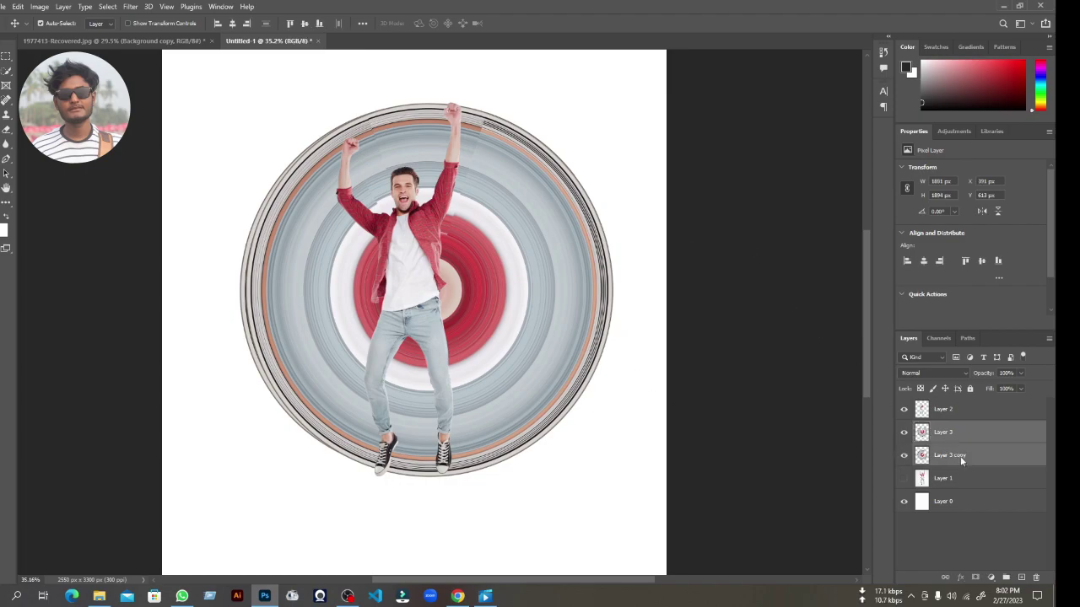
right_click(961, 457)
click(835, 444)
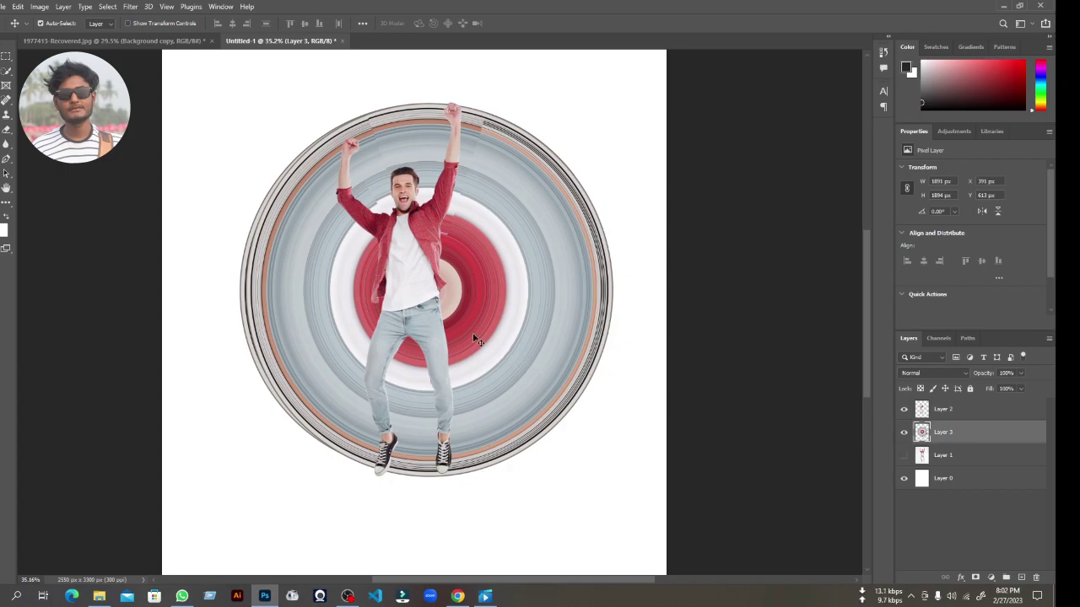
drag(422, 294, 427, 298)
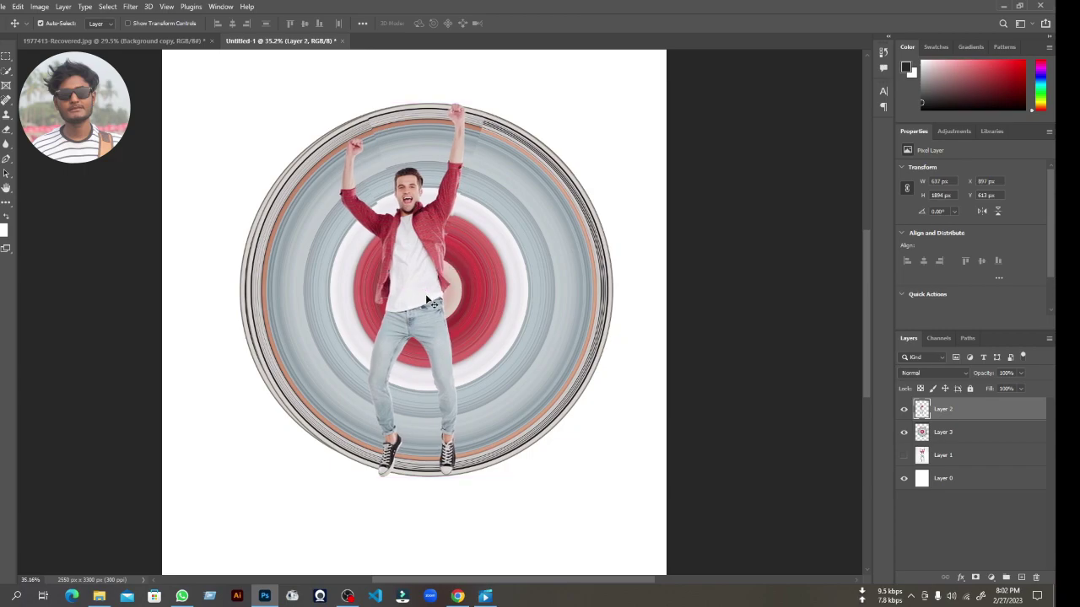
key(Down)
key(Down)
key(Down)
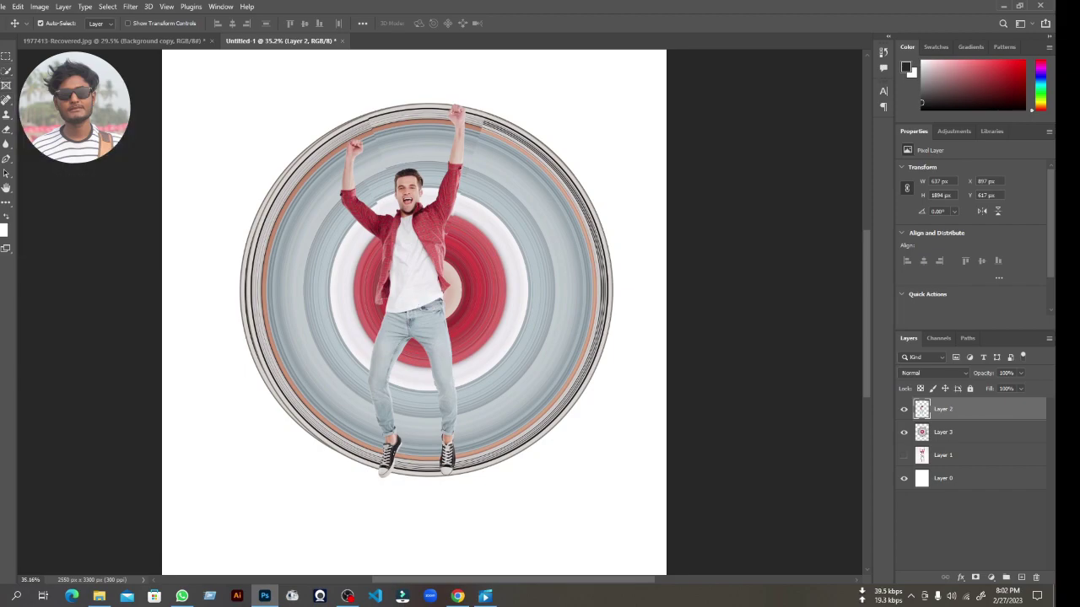
key(l)
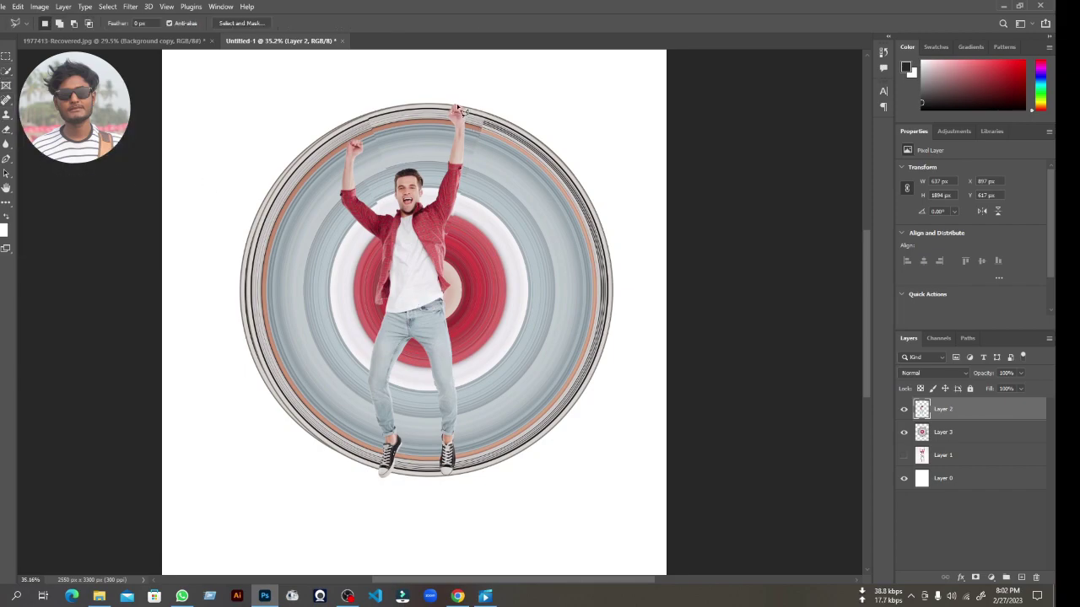
Lasso the right half of the ring circle, delete it from Layer 3, and deselect
mouse_move(458, 95)
mouse_down()
mouse_move(468, 151)
mouse_move(431, 250)
mouse_move(437, 358)
mouse_move(456, 422)
mouse_move(448, 482)
mouse_move(506, 489)
mouse_move(590, 470)
mouse_move(651, 285)
mouse_move(621, 130)
mouse_move(458, 93)
mouse_up()
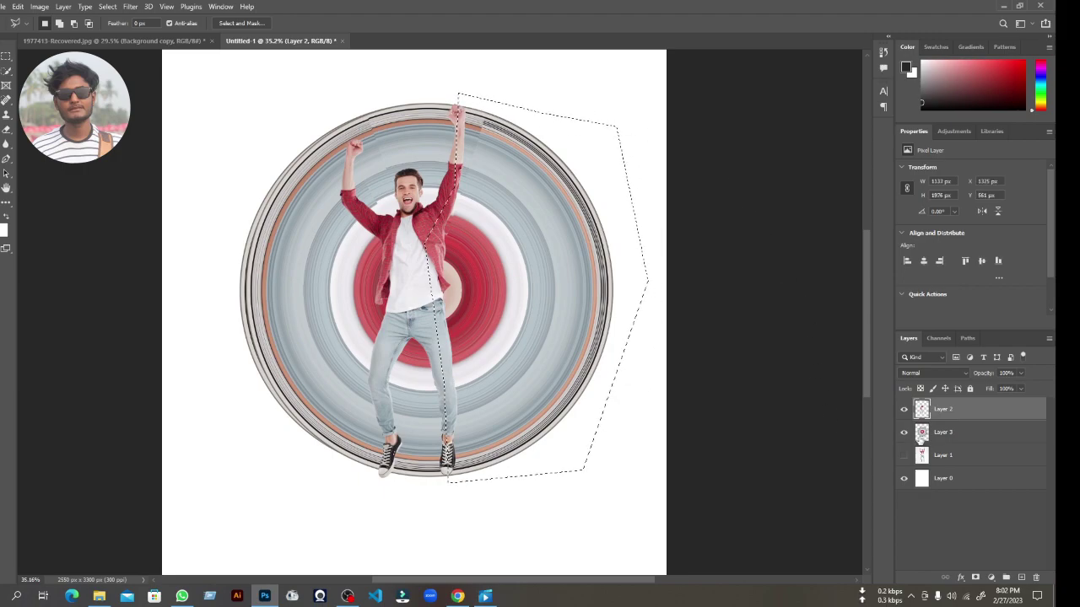
click(945, 433)
key(Delete)
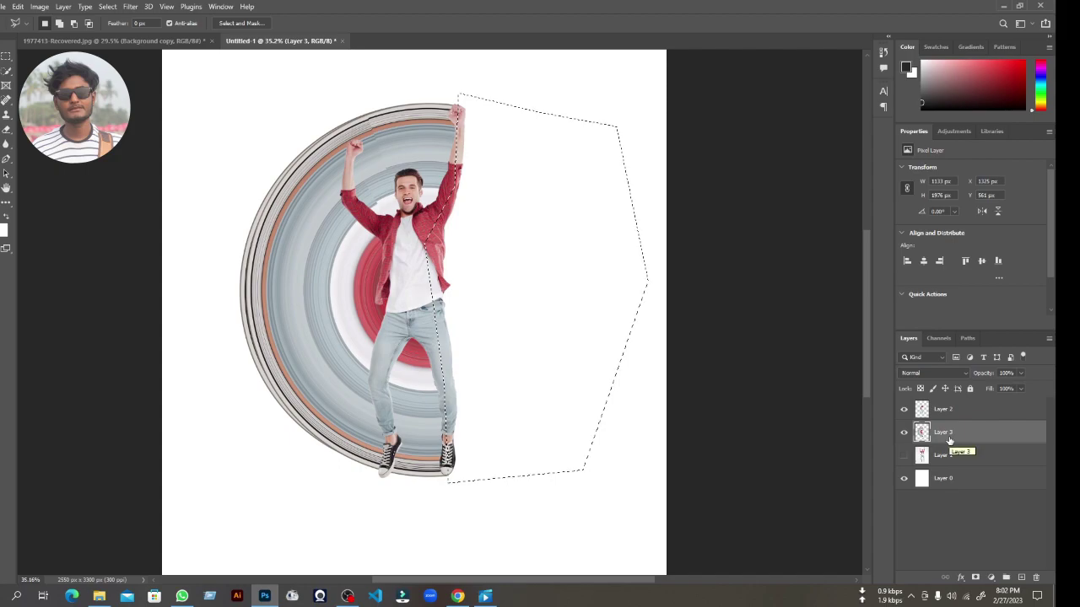
key(ctrl+f)
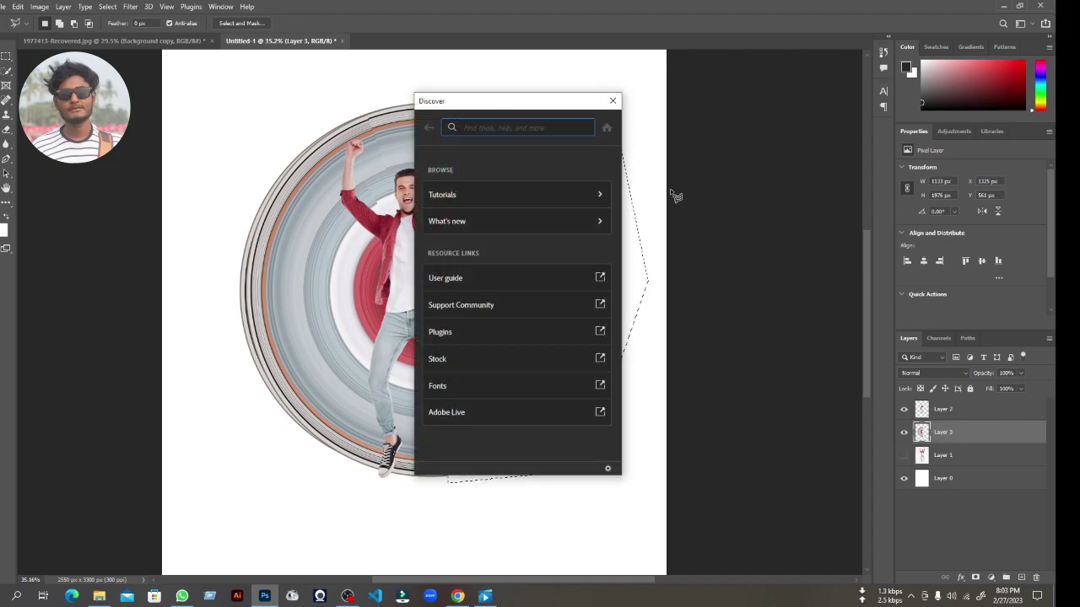
click(612, 100)
key(ctrl+d)
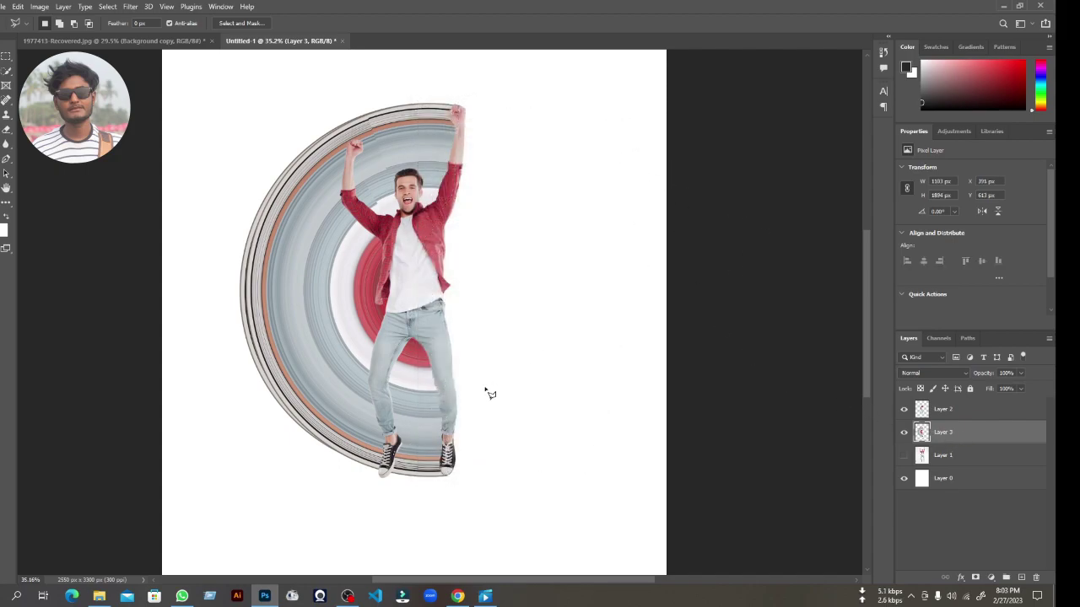
scroll(488, 393, down, 2)
scroll(484, 393, up, 2)
scroll(478, 381, down, 1)
scroll(477, 381, down, 2)
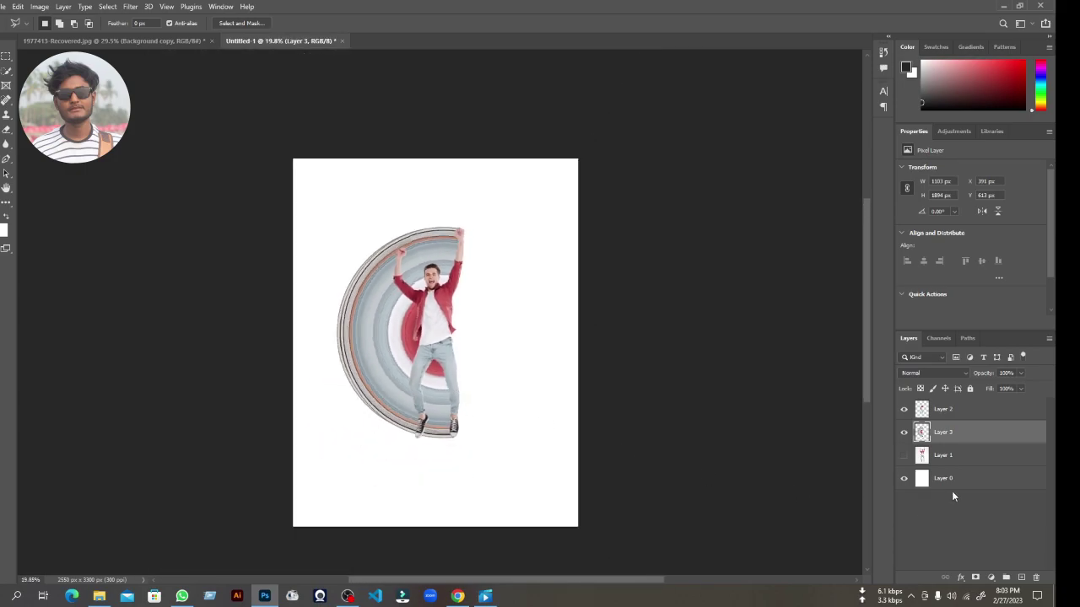
click(943, 460)
scroll(408, 324, down, 1)
Draw a full-canvas Rectangle 1 shape filled with cream #fff3e2 as the background
click(7, 160)
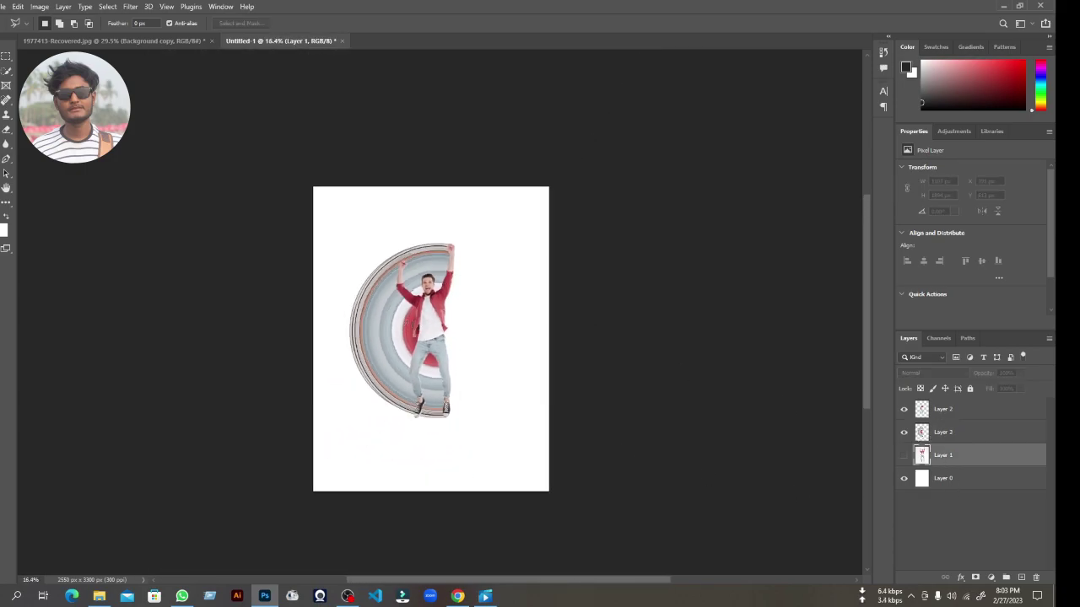
drag(294, 179, 557, 496)
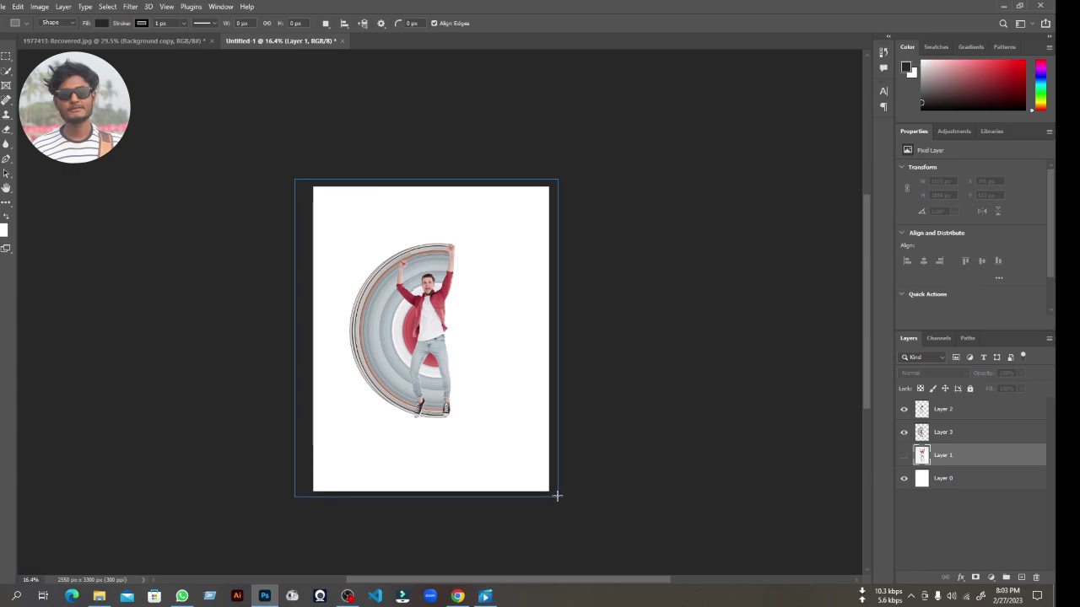
double_click(923, 458)
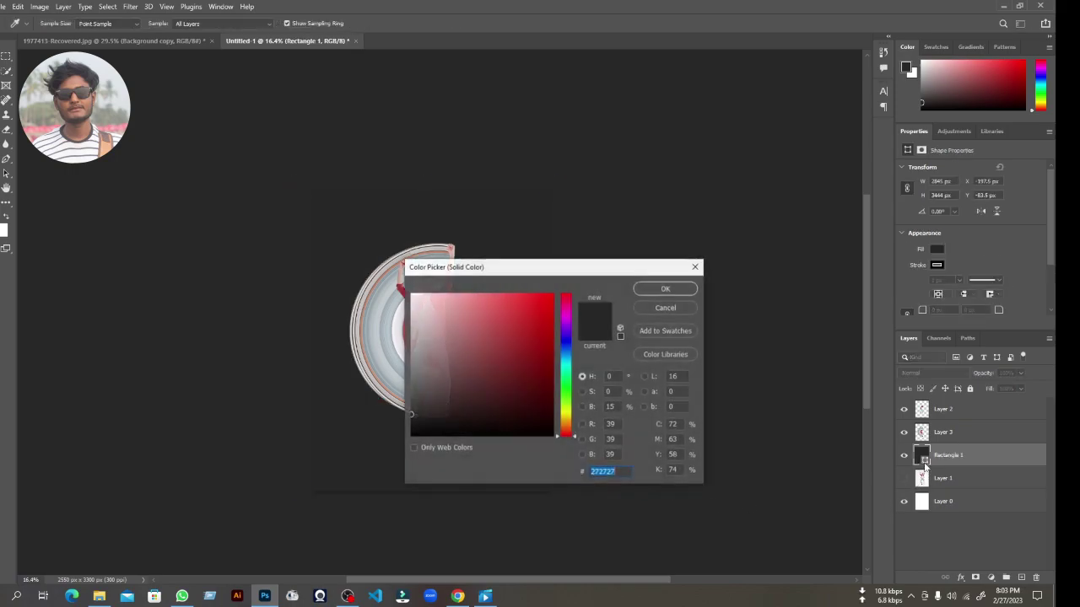
drag(561, 439, 564, 423)
drag(533, 393, 431, 281)
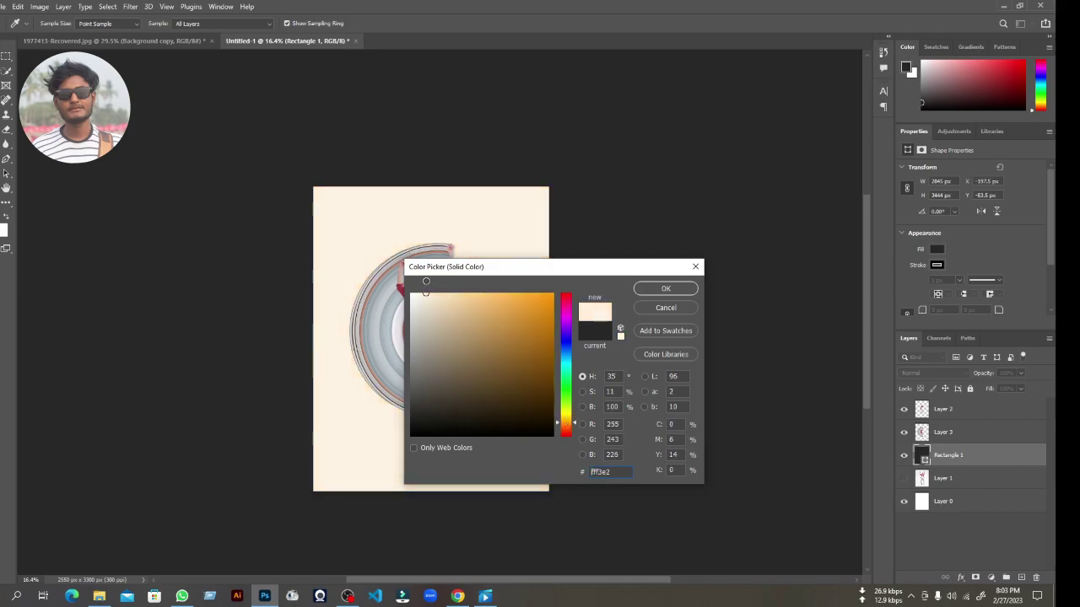
click(667, 288)
scroll(384, 398, up, 1)
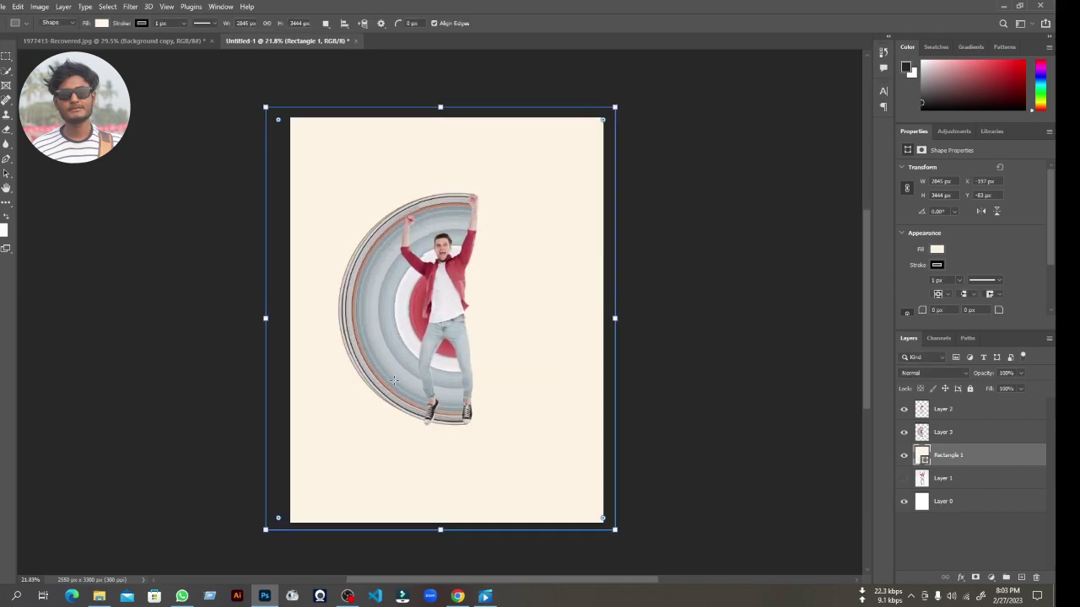
Delete the hidden Layer 1 by dragging it to the trash
key(v)
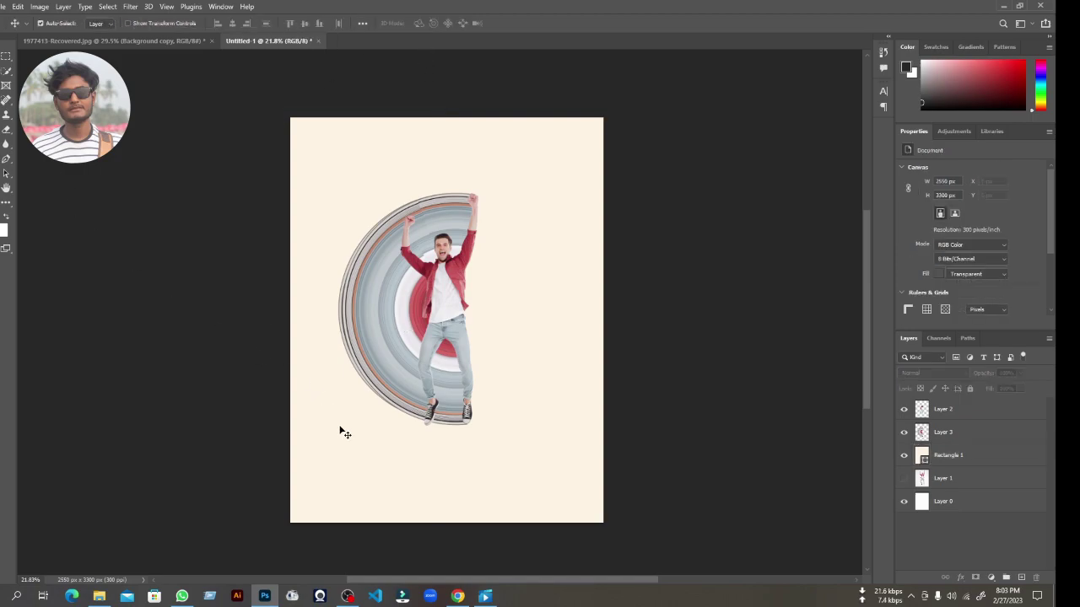
scroll(340, 428, up, 3)
scroll(261, 410, down, 2)
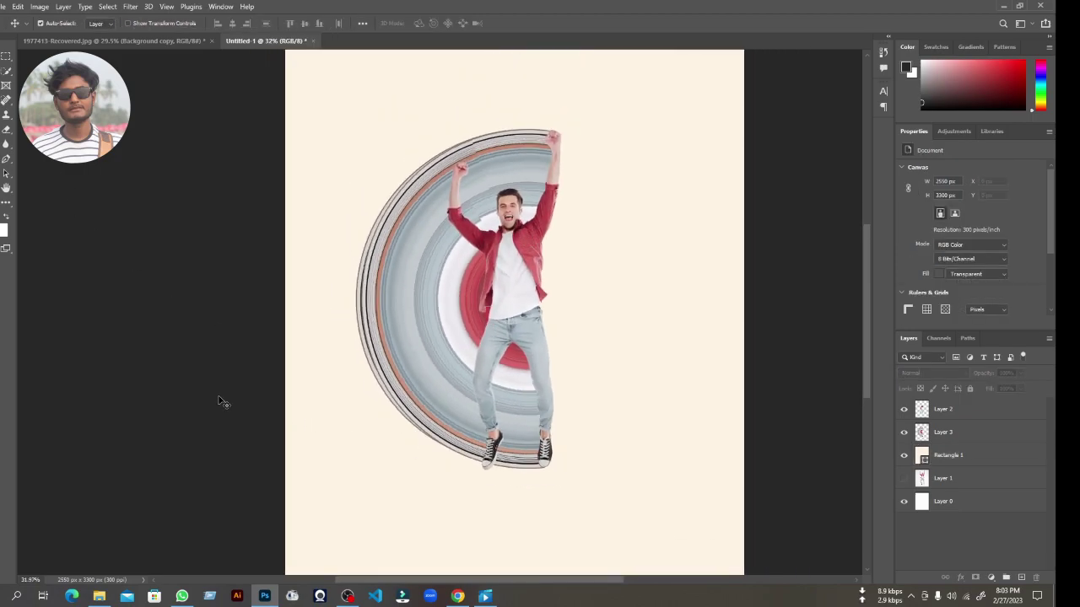
scroll(436, 356, up, 2)
scroll(435, 356, up, 2)
scroll(337, 356, down, 2)
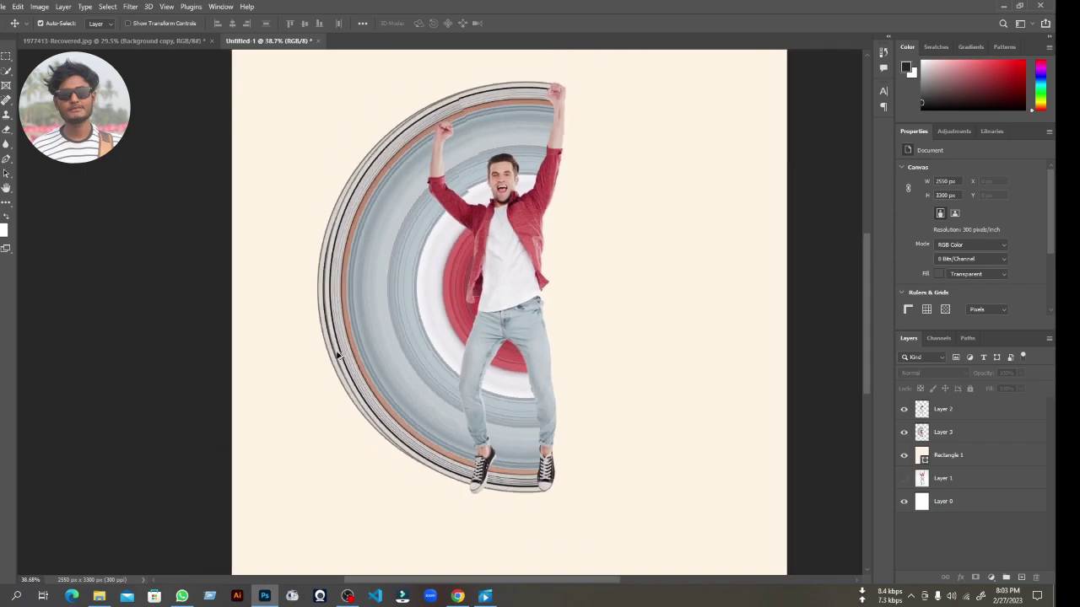
scroll(333, 196, down, 2)
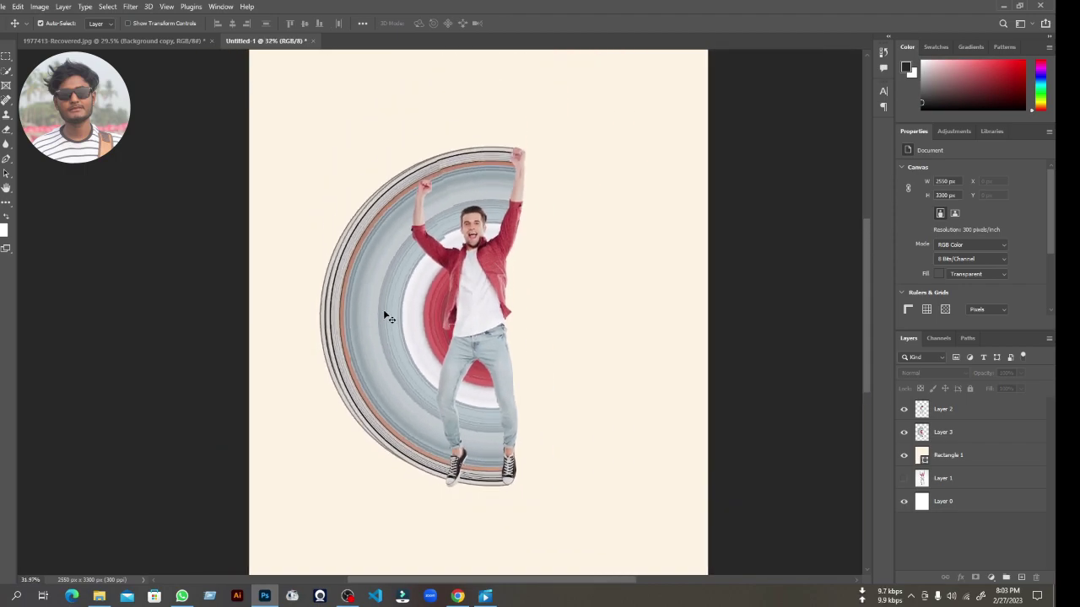
scroll(301, 266, down, 2)
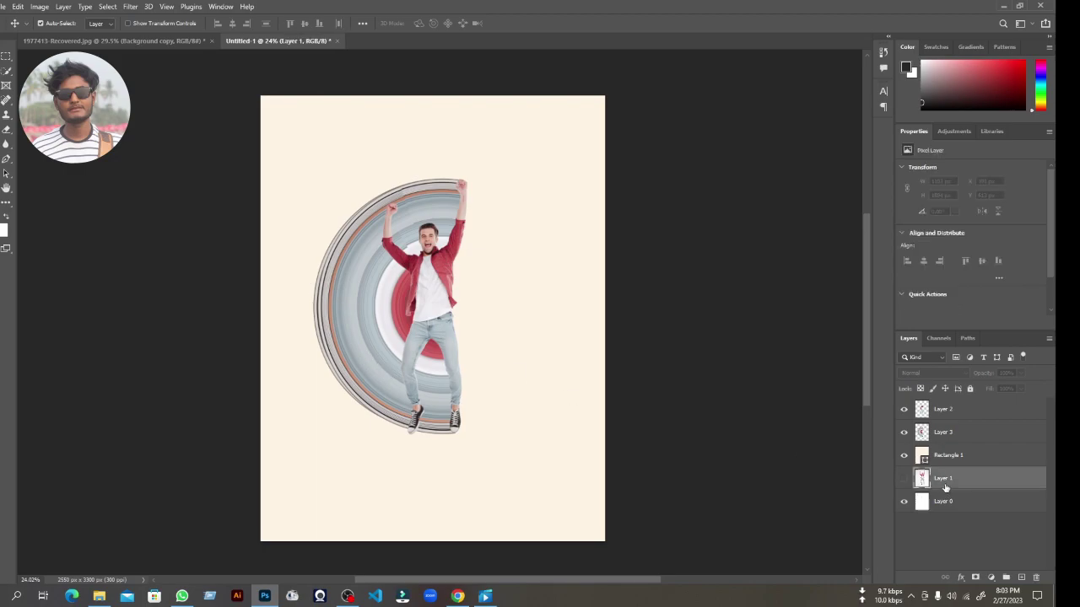
drag(945, 487, 1036, 577)
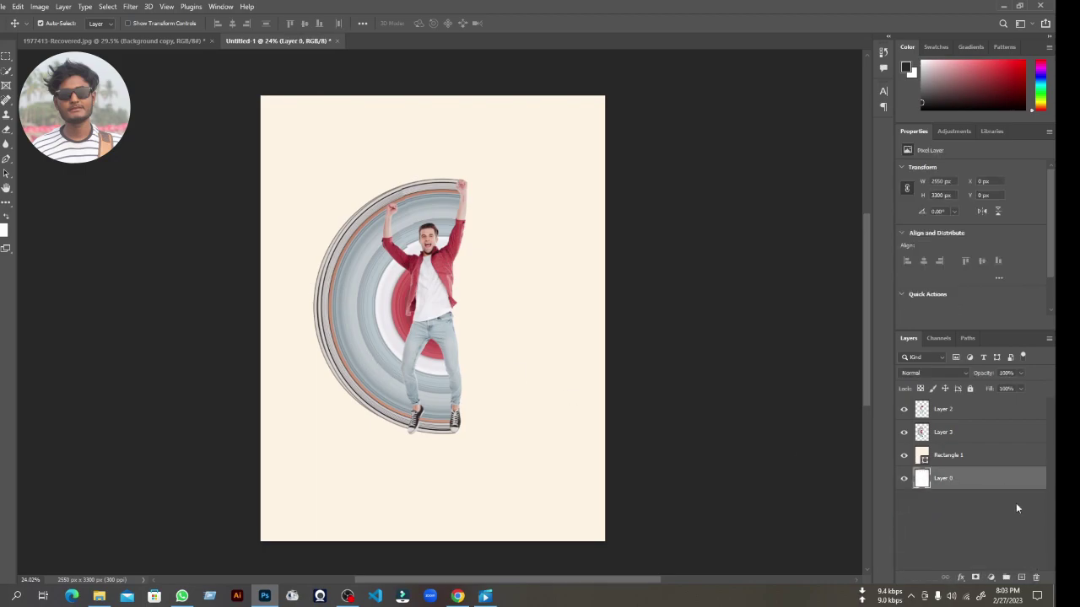
Merge Rectangle 1, Layer 3 and Layer 2 into a single 2846 × 3445 px Layer 2
click(988, 460)
shift+click(966, 415)
right_click(966, 422)
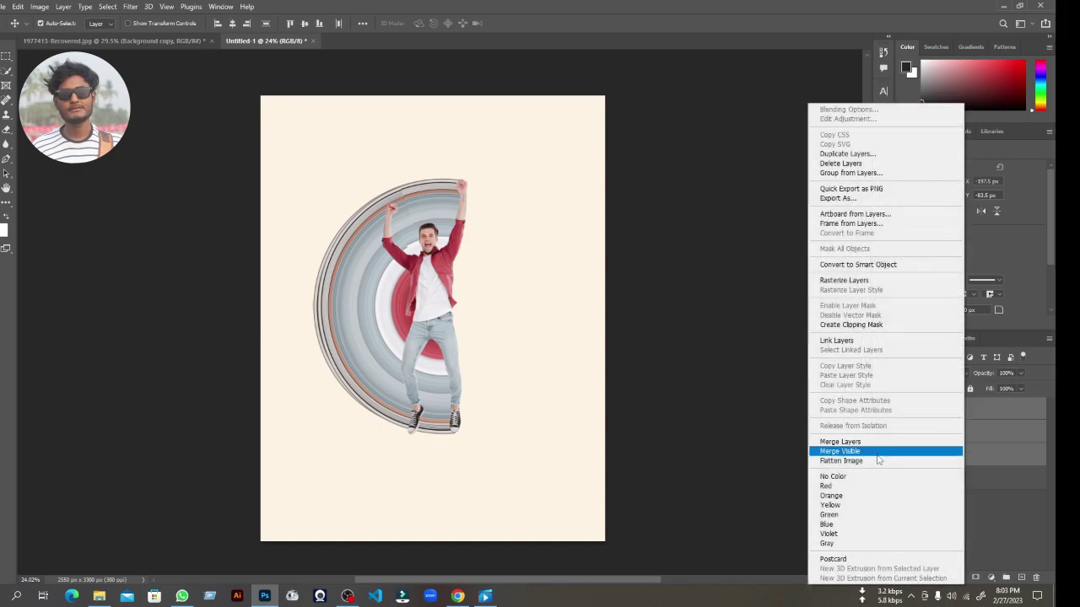
click(868, 444)
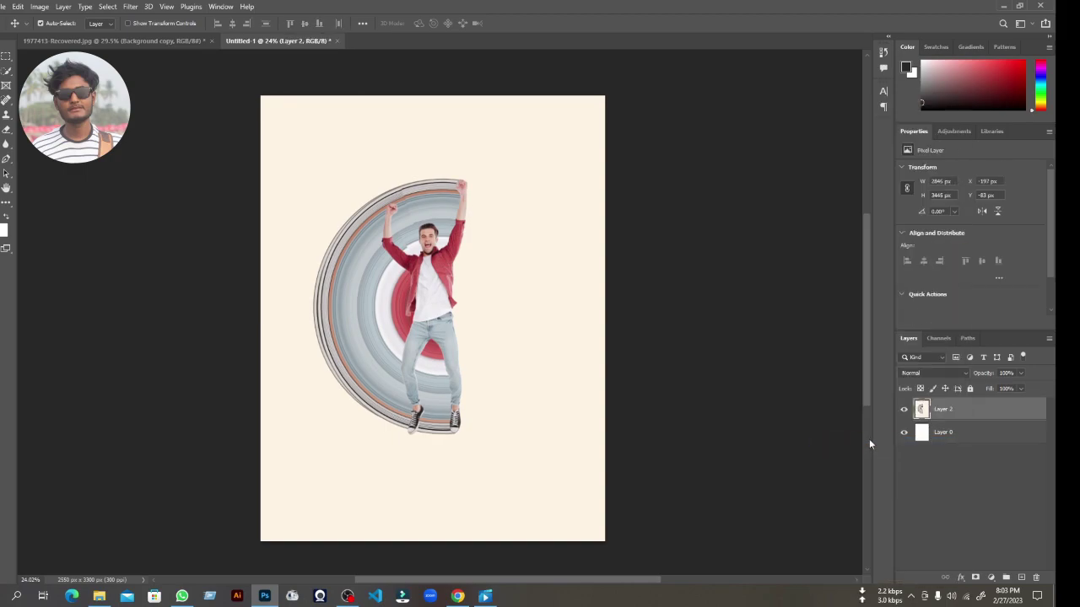
Scale merged Layer 2 to about 141% (4014 × 4858 px), shifted slightly right
key(ctrl+t)
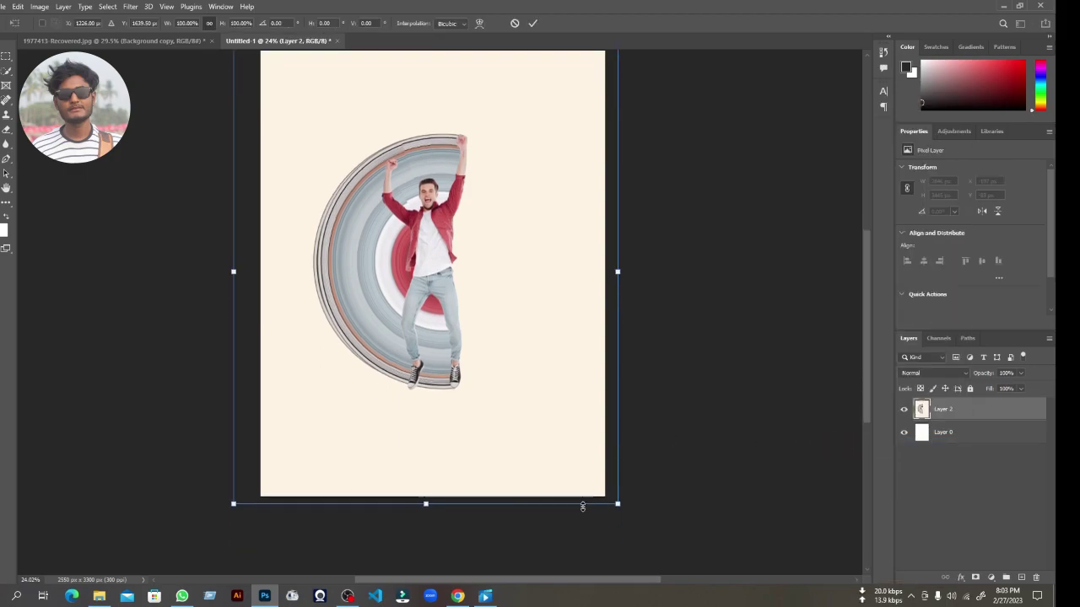
key(ctrl+minus)
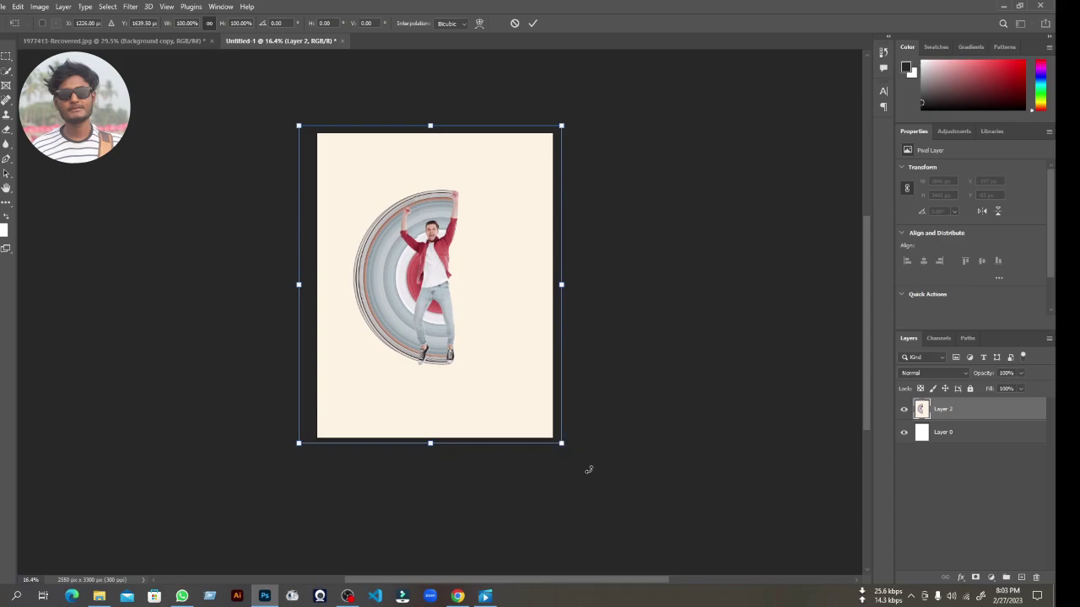
drag(563, 444, 621, 515)
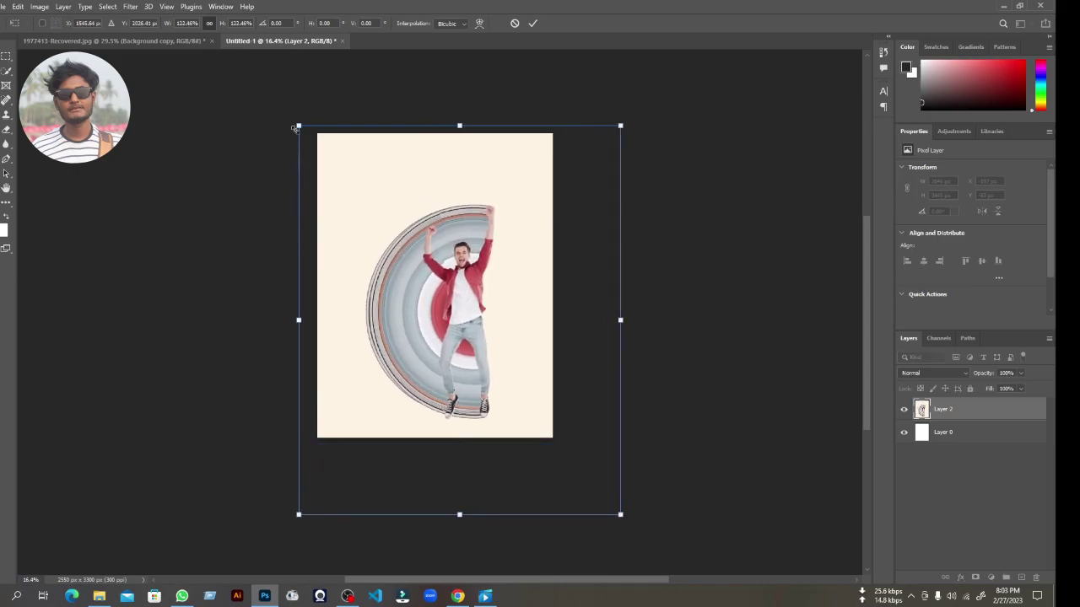
drag(297, 124, 248, 64)
drag(384, 244, 402, 246)
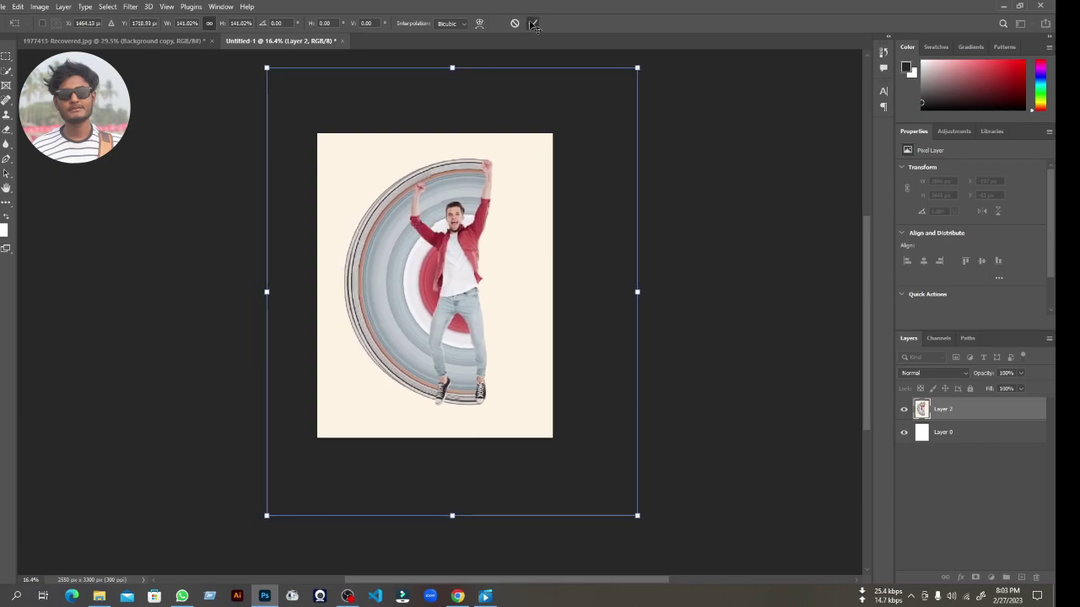
key(Return)
scroll(372, 291, up, 2)
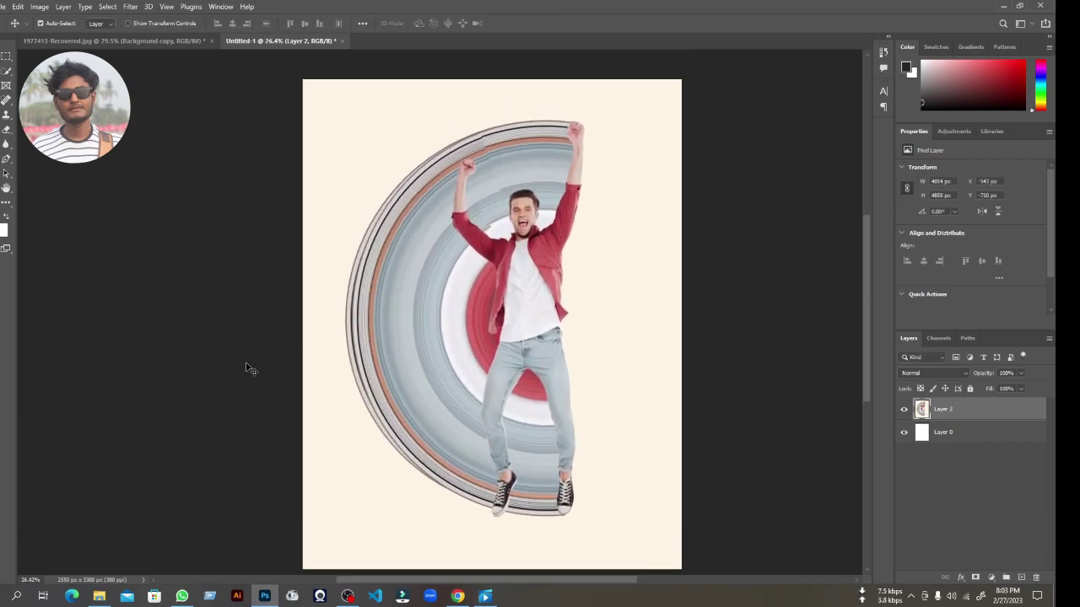
scroll(210, 358, down, 1)
scroll(296, 364, up, 1)
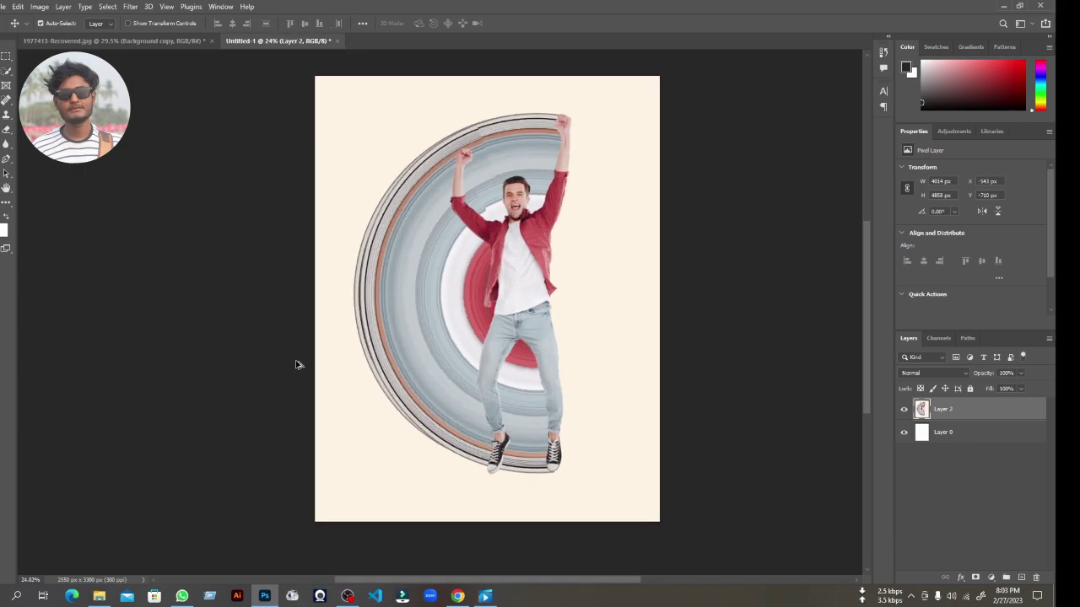
scroll(293, 368, up, 1)
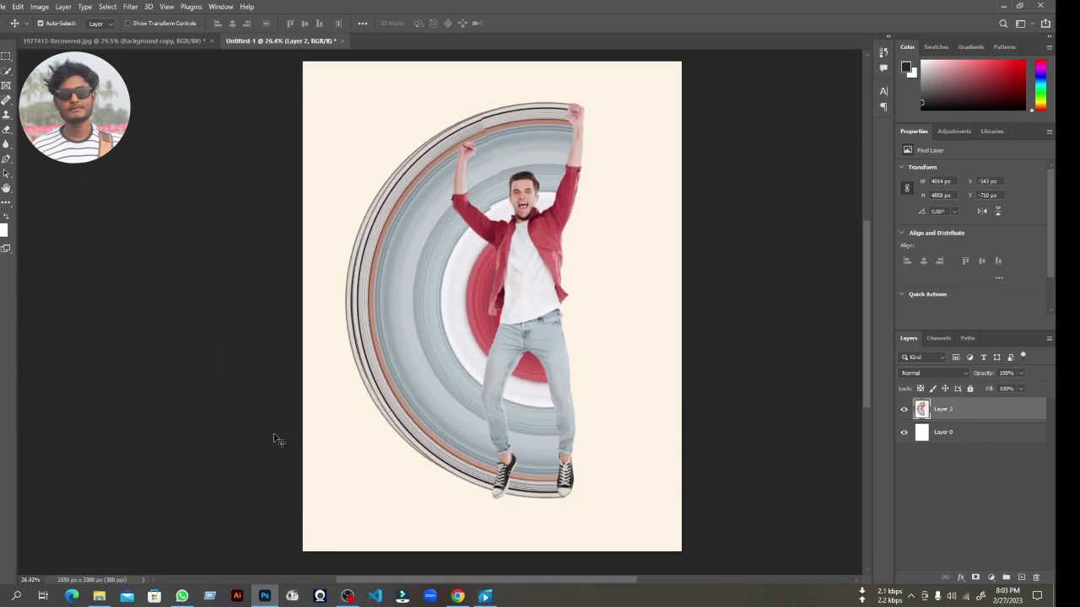